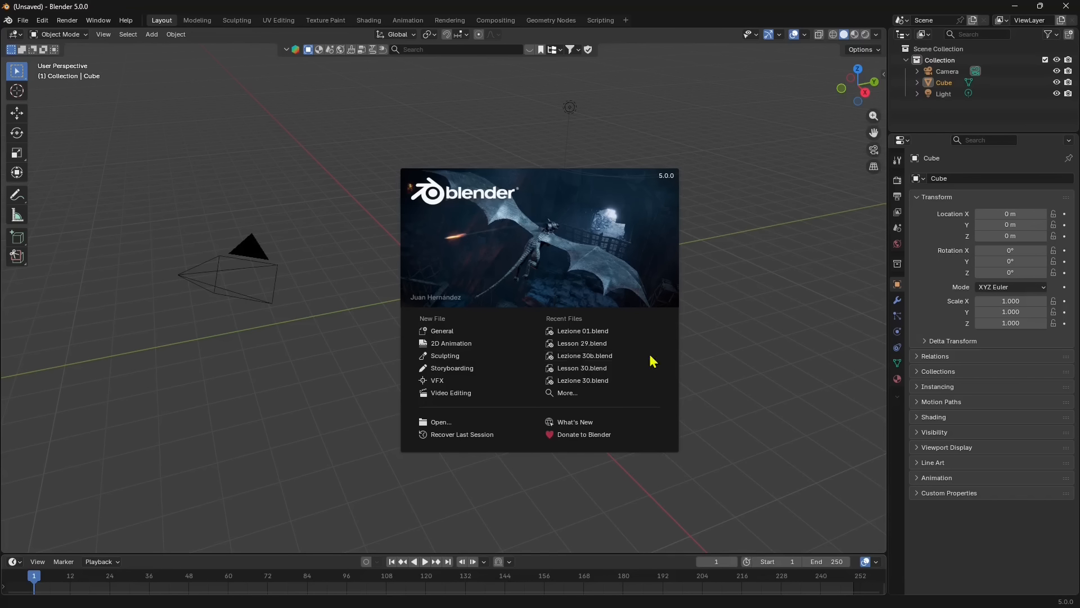
# Open the recent file Lezione 01.blend and show the 3D viewport's sidebar
pyautogui.click(618, 332)
pyautogui.moveTo(573, 311); pyautogui.dragTo(513, 321, button='middle')
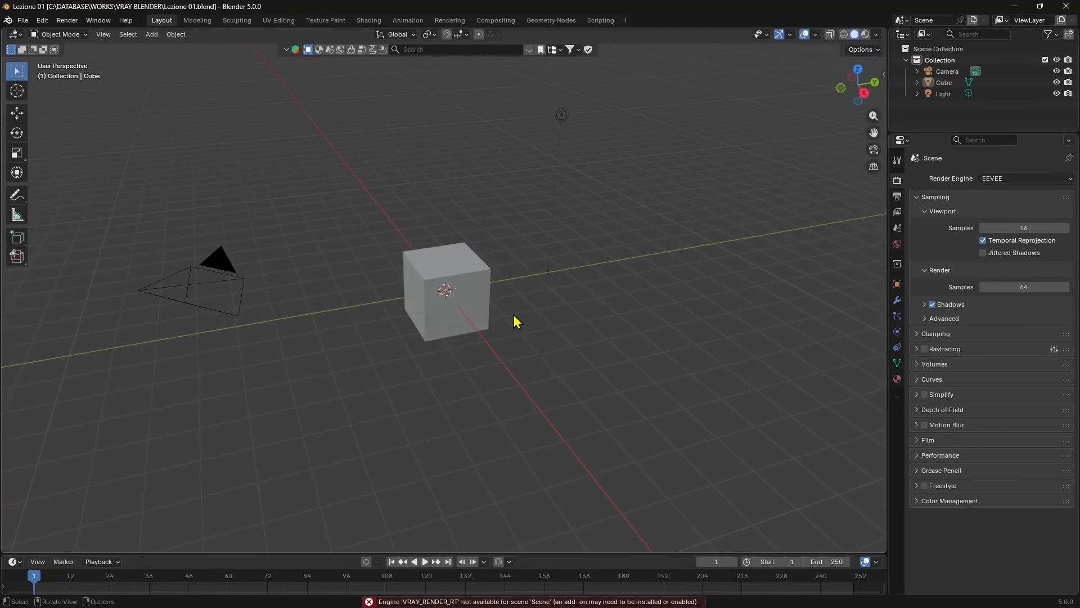
pyautogui.click(883, 73)
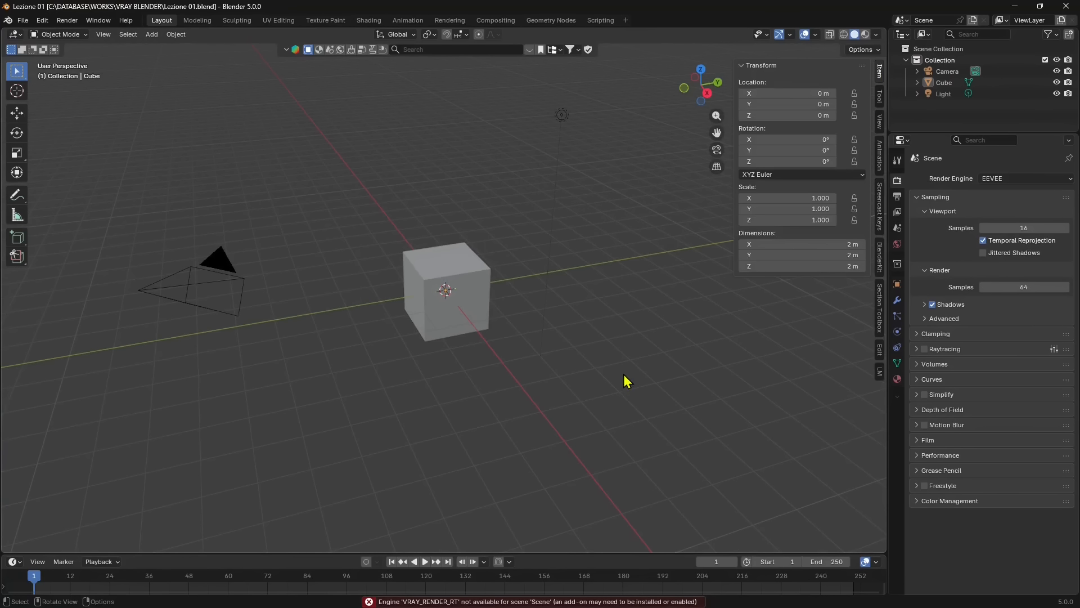
# Load Blender's factory default startup file and preferences
pyautogui.click(23, 20)
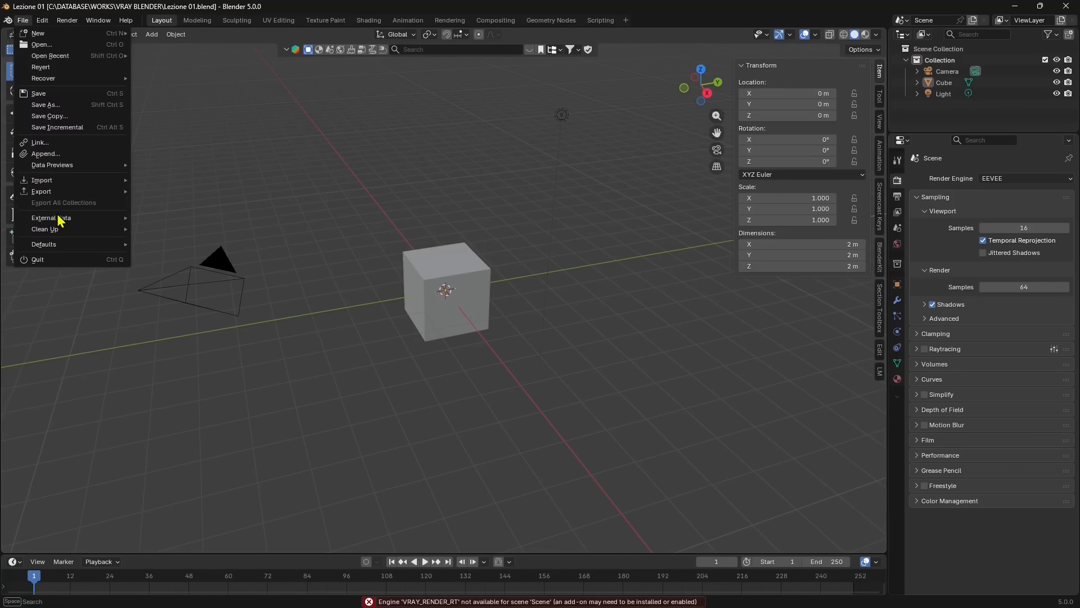
pyautogui.moveTo(63, 233)
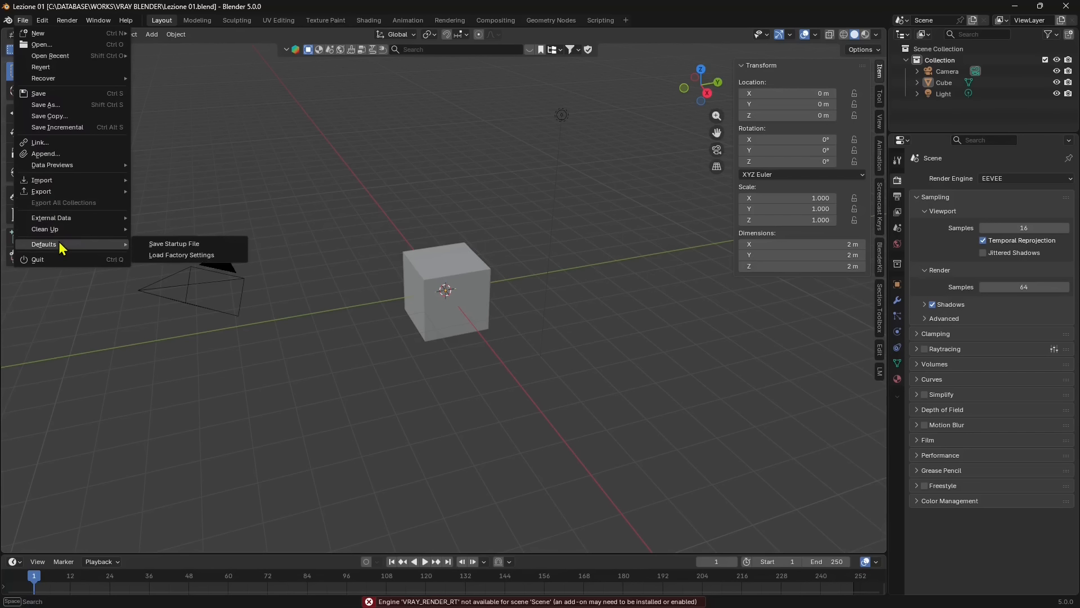
pyautogui.click(192, 255)
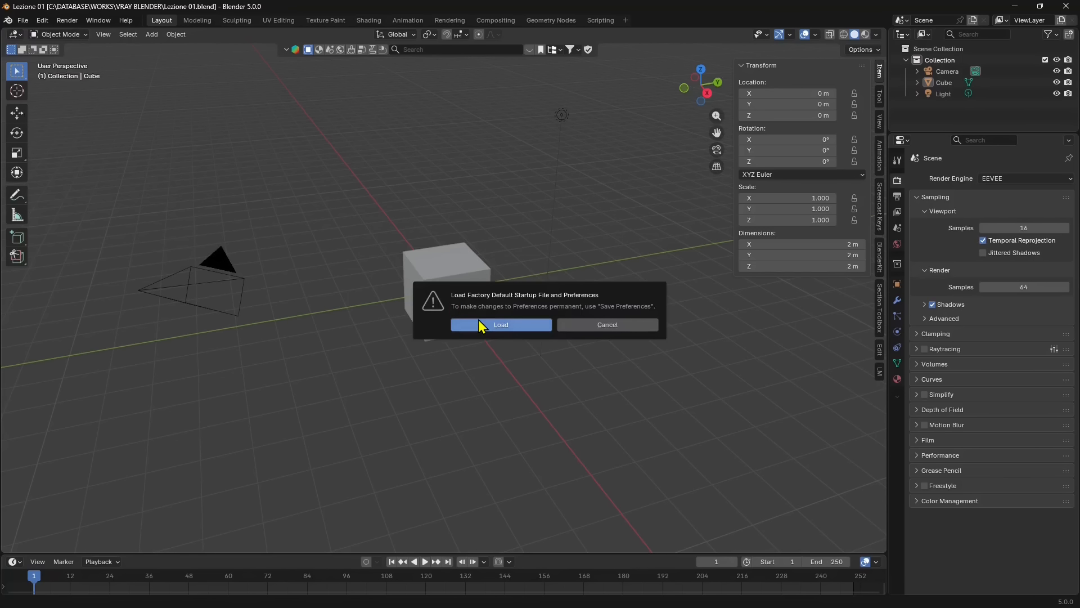
pyautogui.click(507, 322)
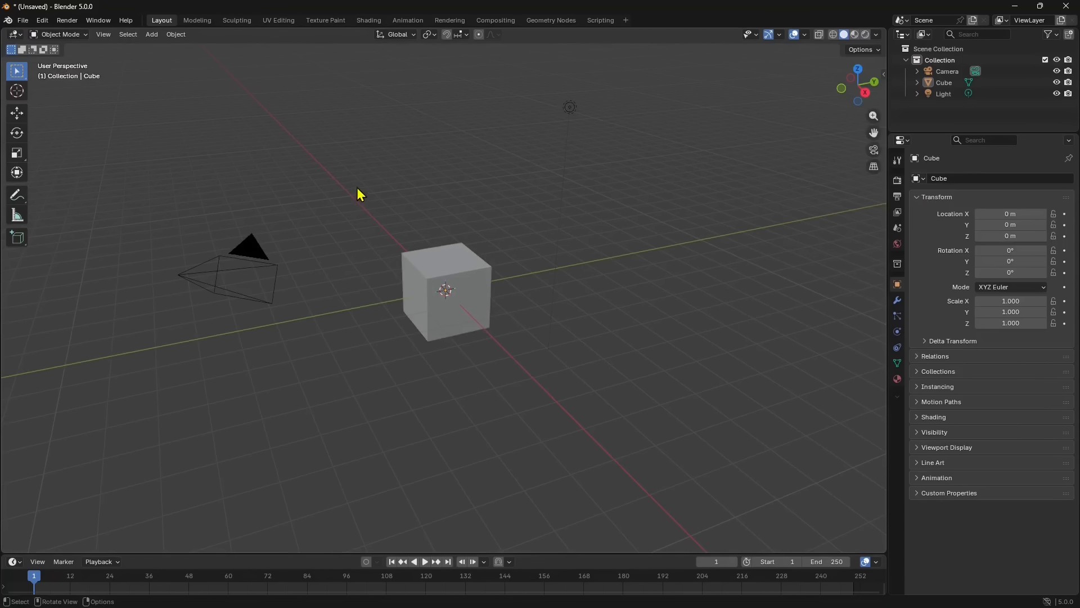
# Change the interface language to Italian in the preferences
pyautogui.click(41, 21)
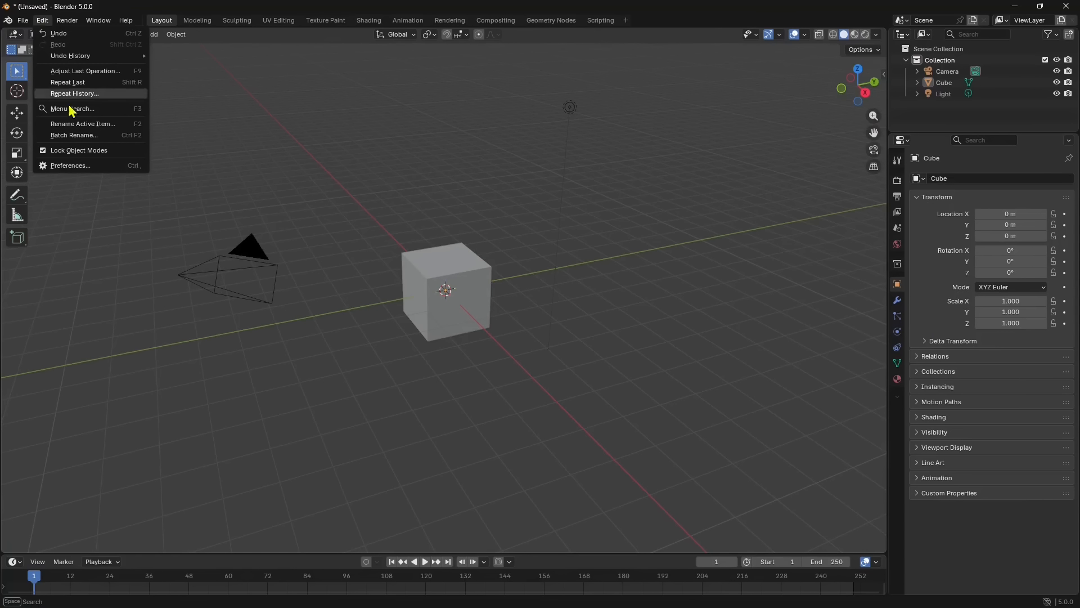
pyautogui.click(74, 165)
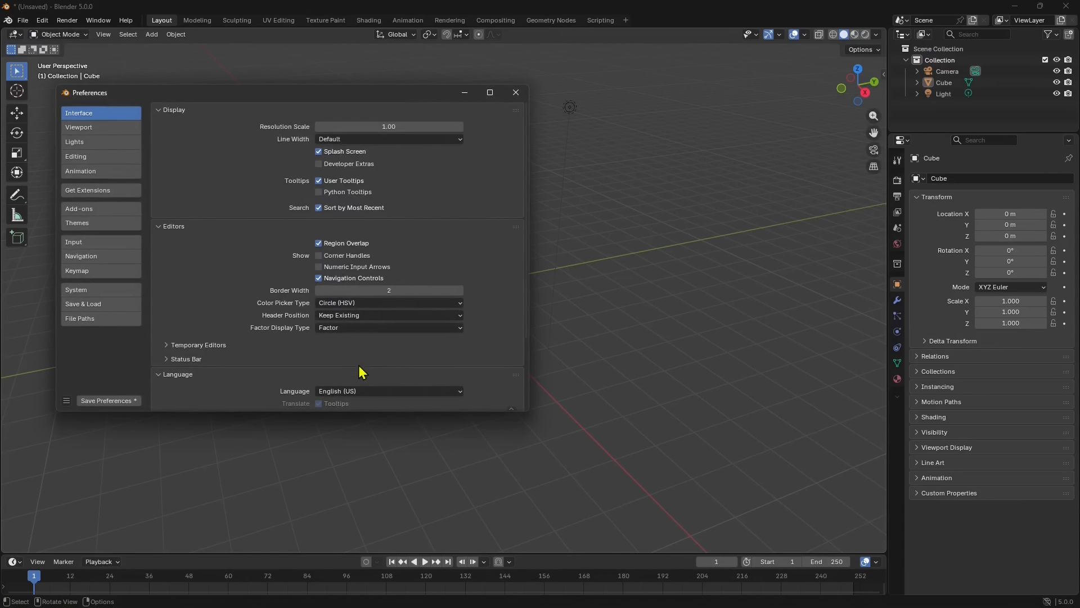
pyautogui.click(363, 392)
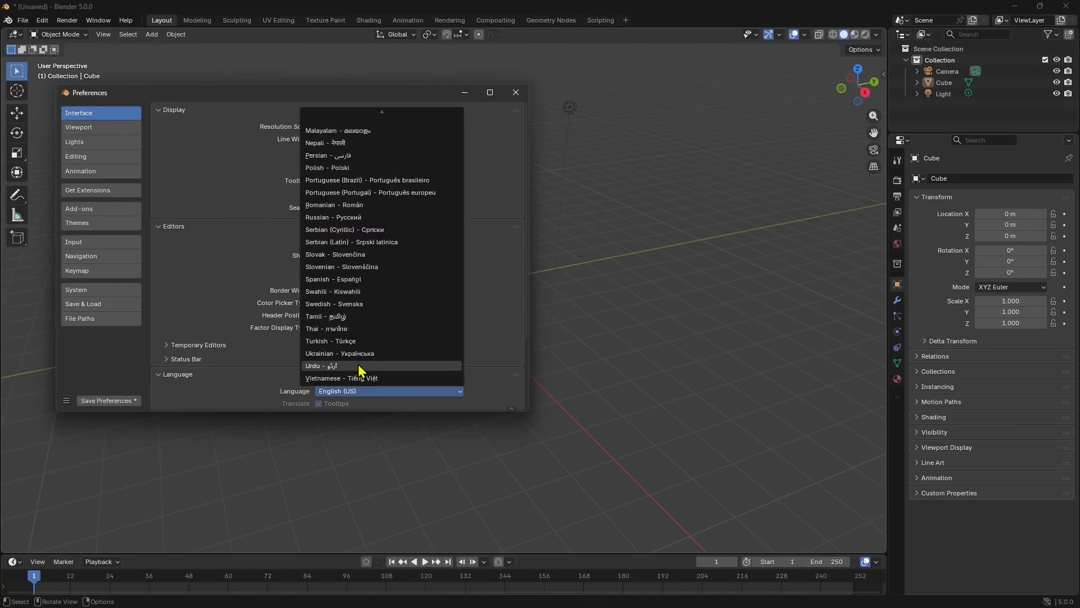
pyautogui.moveTo(365, 105)
pyautogui.click(351, 170)
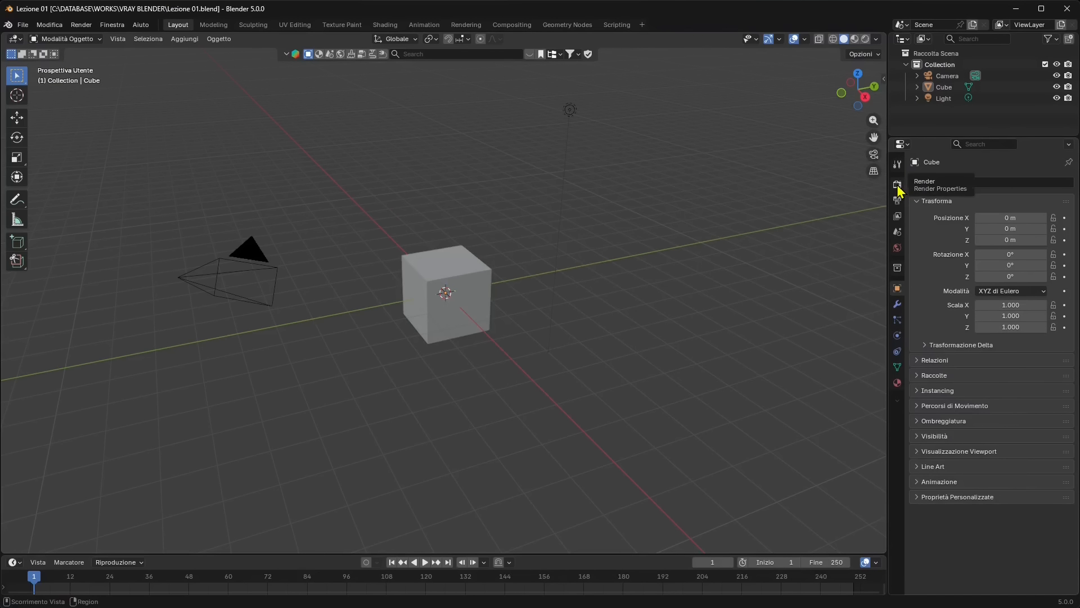
# Check which render engines are available in the scene's render properties
pyautogui.click(898, 186)
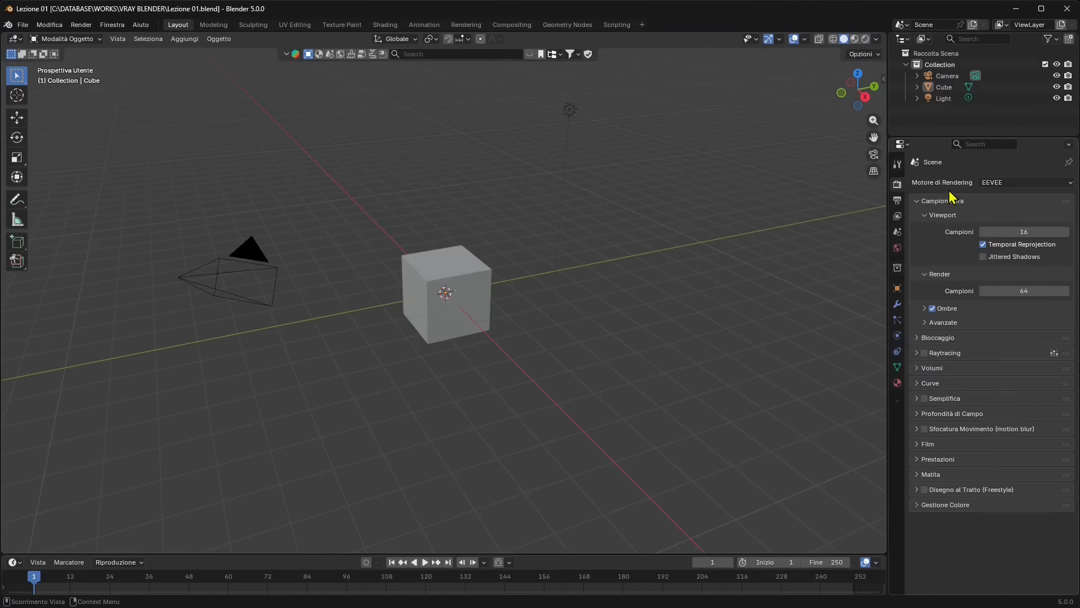
pyautogui.click(995, 183)
pyautogui.click(988, 184)
# Find the V-Ray For Blender add-on in the preferences by searching for "v-" and enable it
pyautogui.click(51, 25)
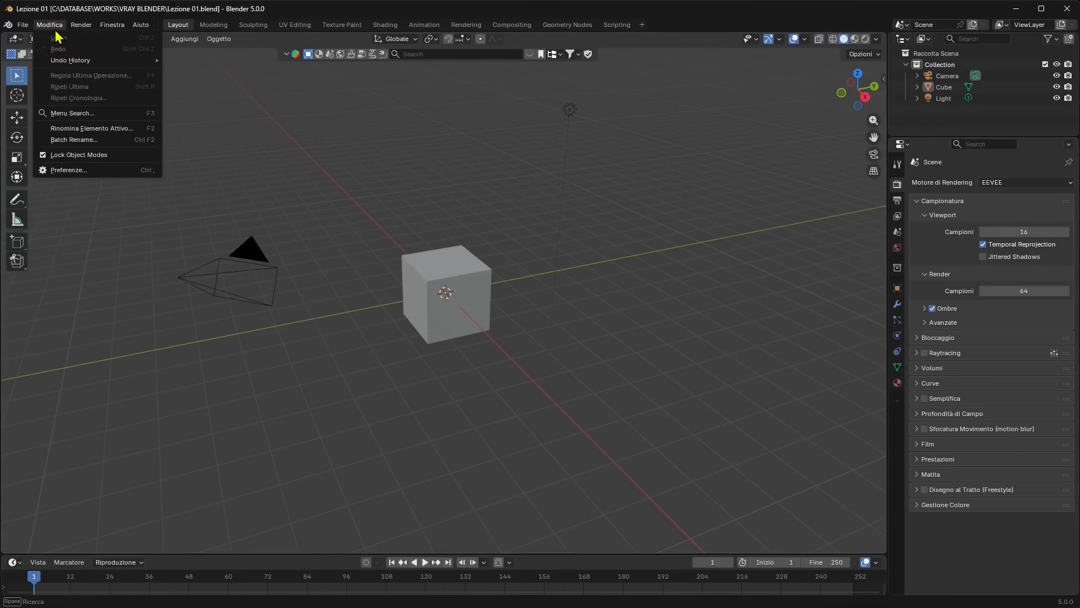
pyautogui.click(69, 170)
pyautogui.moveTo(318, 101); pyautogui.dragTo(292, 97)
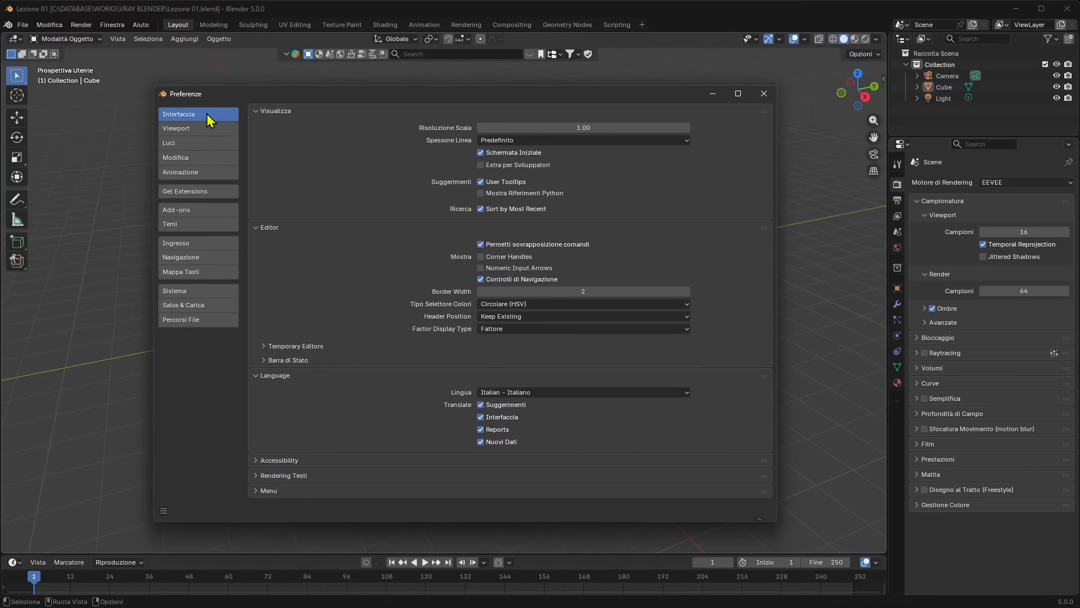
pyautogui.click(187, 213)
pyautogui.click(319, 111)
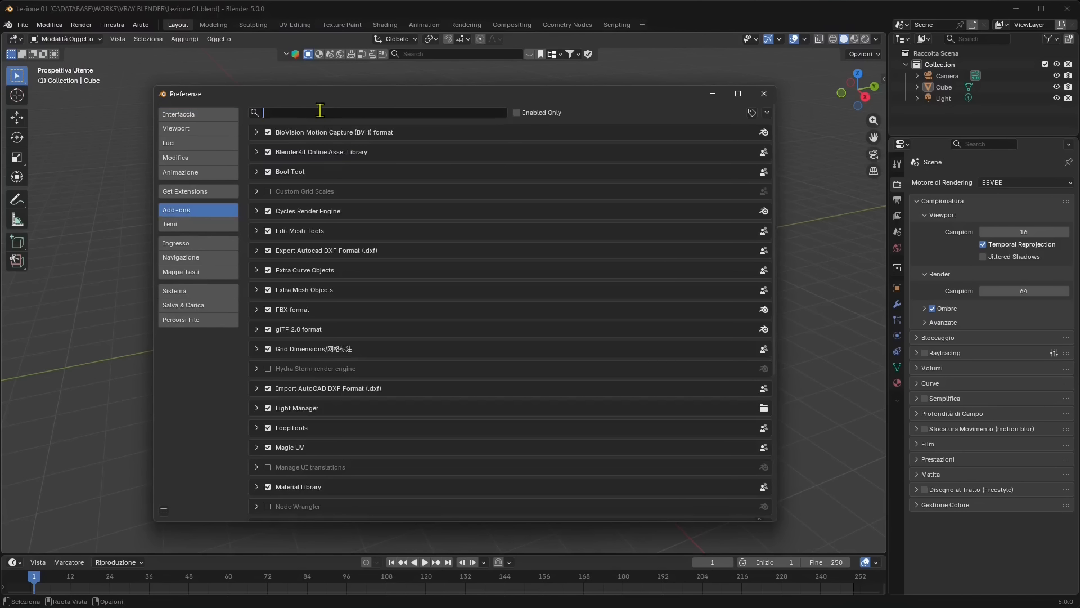
pyautogui.write('v-')
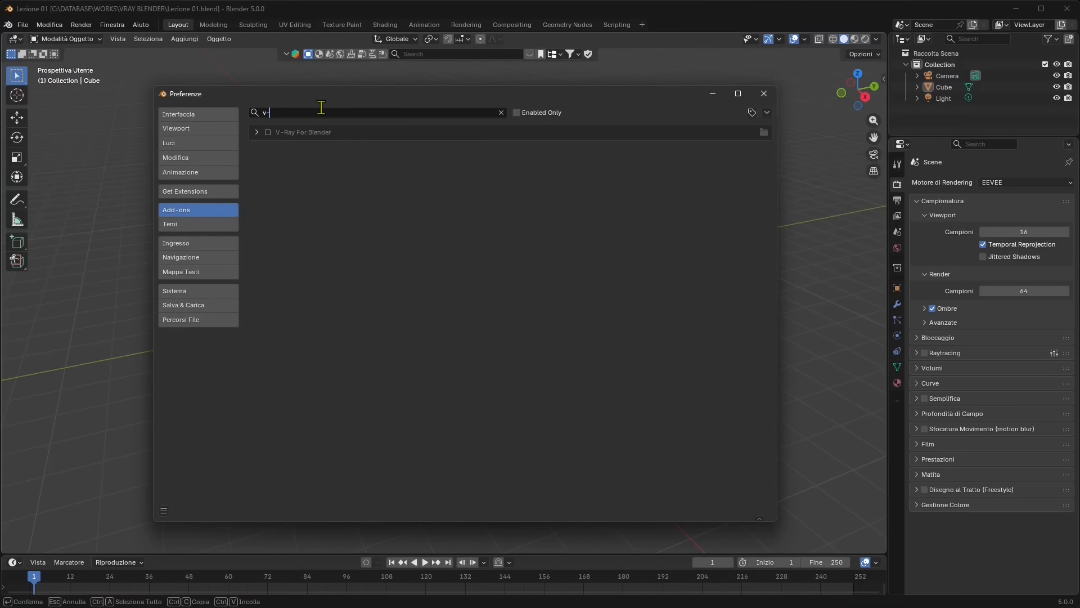
pyautogui.click(257, 132)
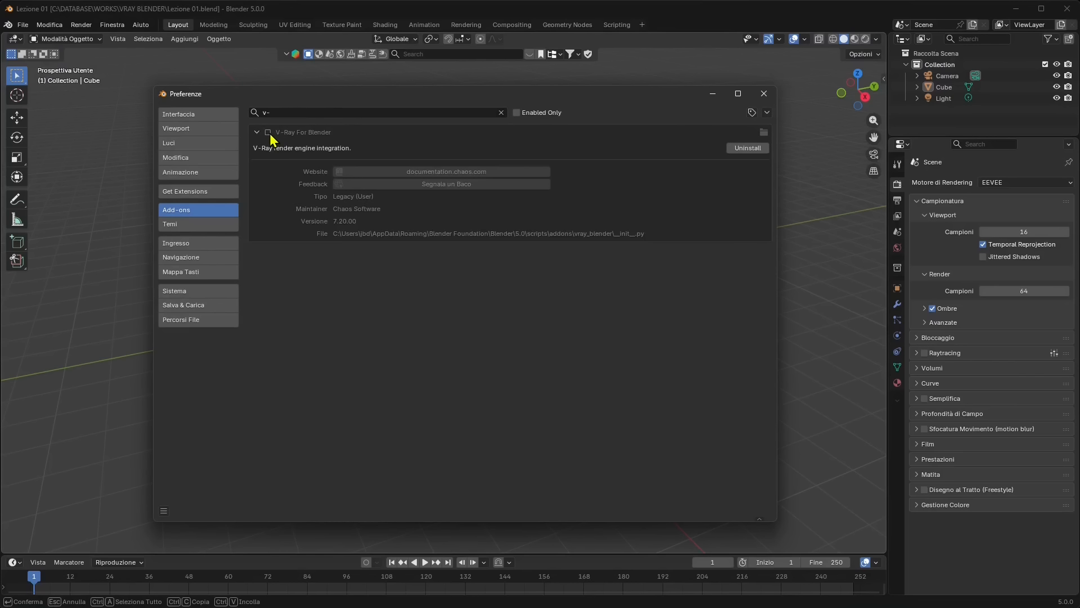
pyautogui.click(269, 133)
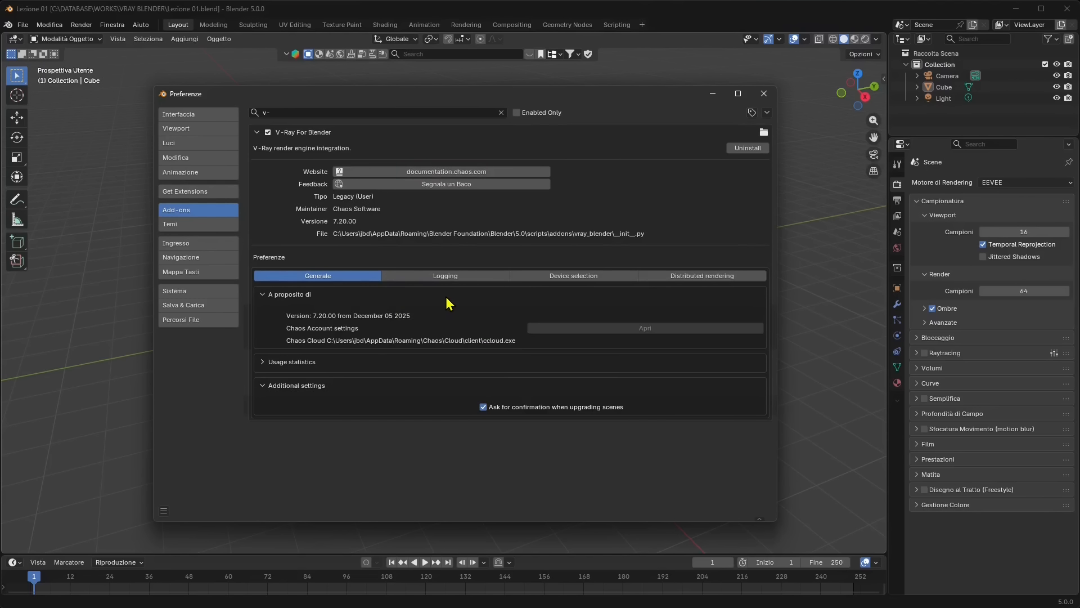
# Set the GPU device type to RTX in the V-Ray add-on's device selection preferences
pyautogui.click(584, 280)
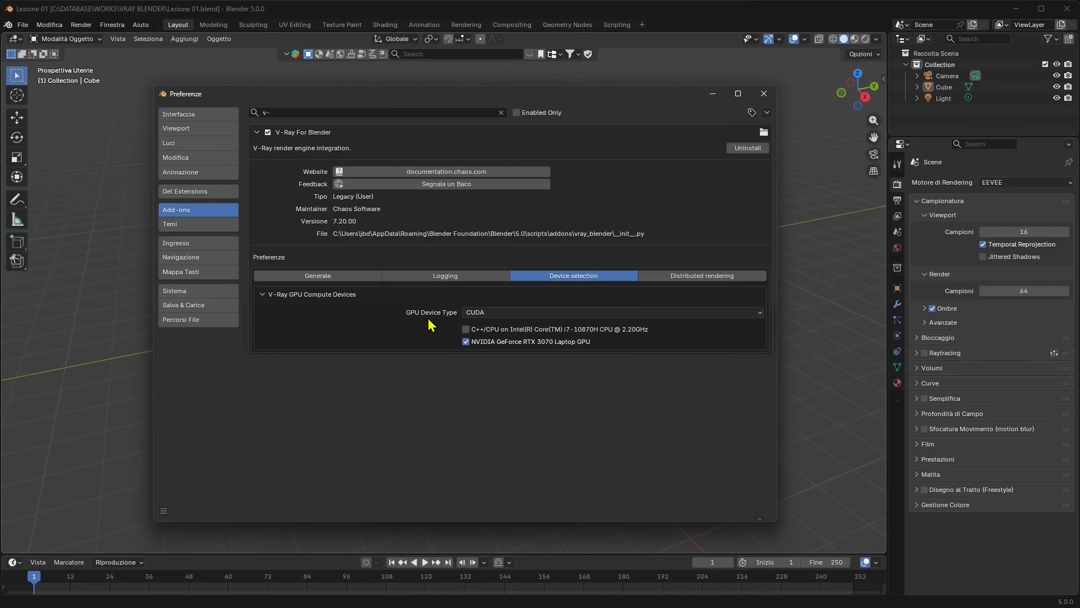
pyautogui.click(466, 330)
pyautogui.click(483, 313)
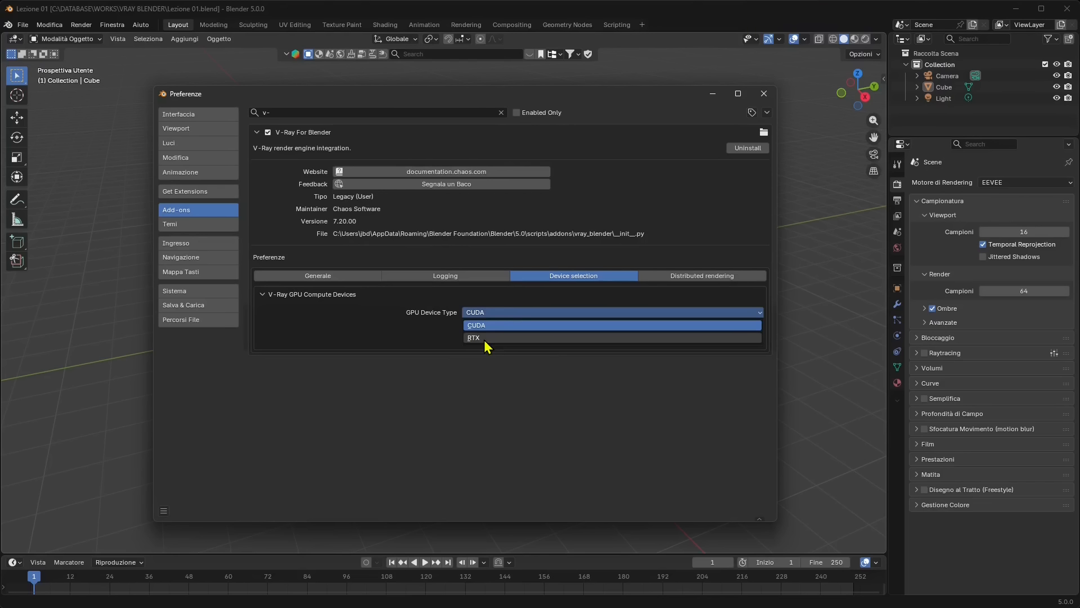
pyautogui.click(484, 340)
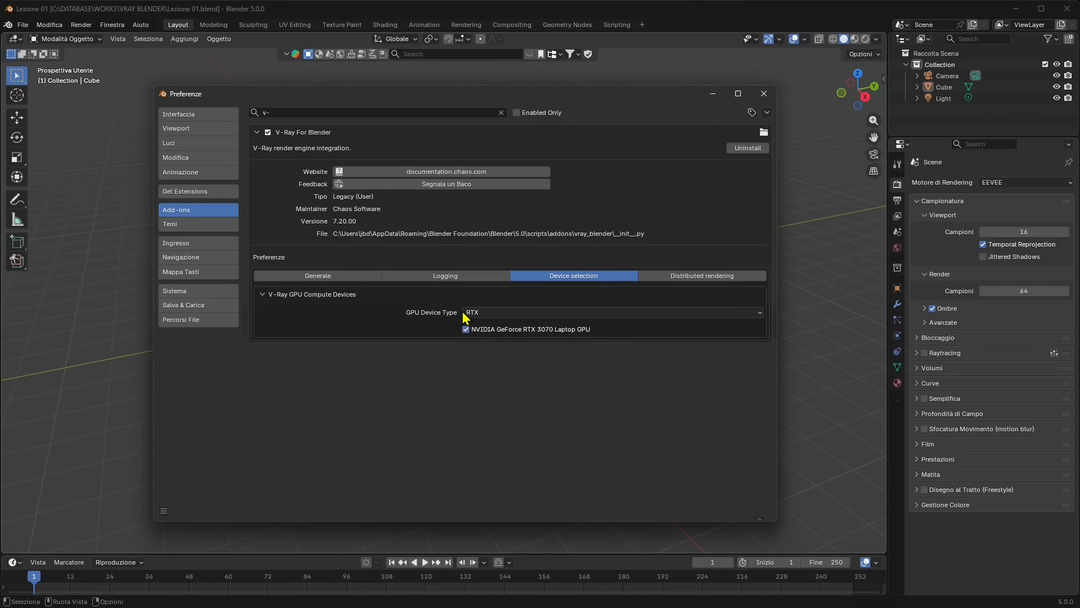
# Review the V-Ray add-on's distributed rendering, logging and general preferences, then close the preferences window
pyautogui.click(676, 274)
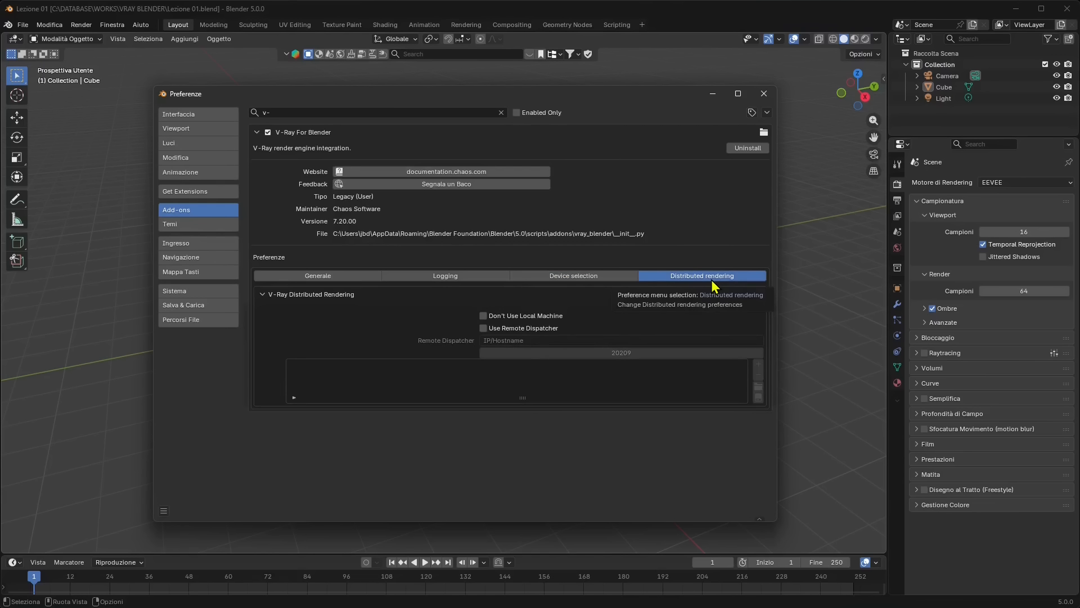
pyautogui.click(457, 275)
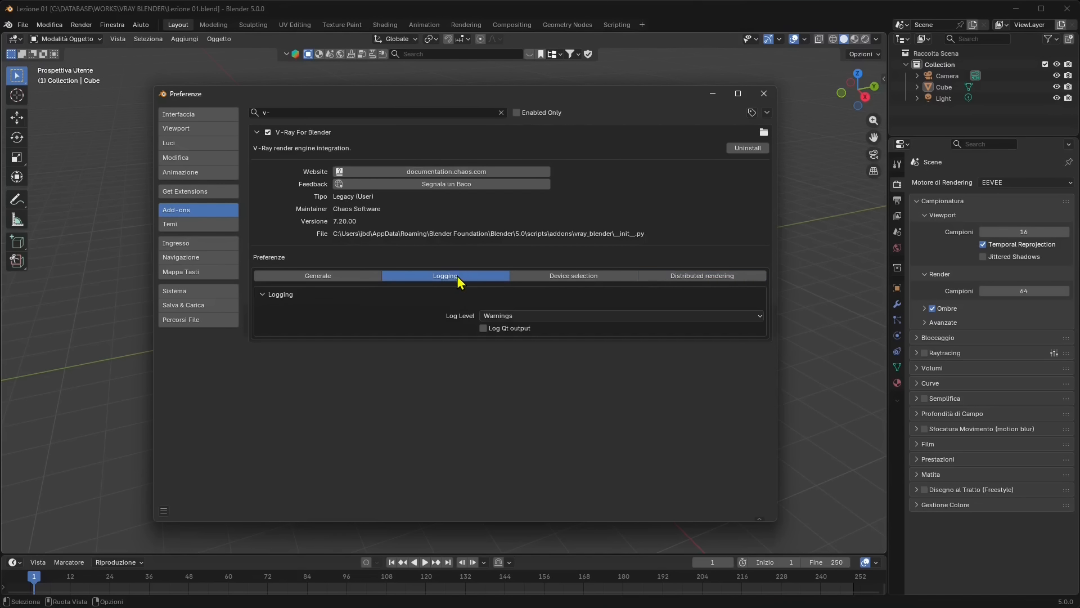
pyautogui.click(357, 276)
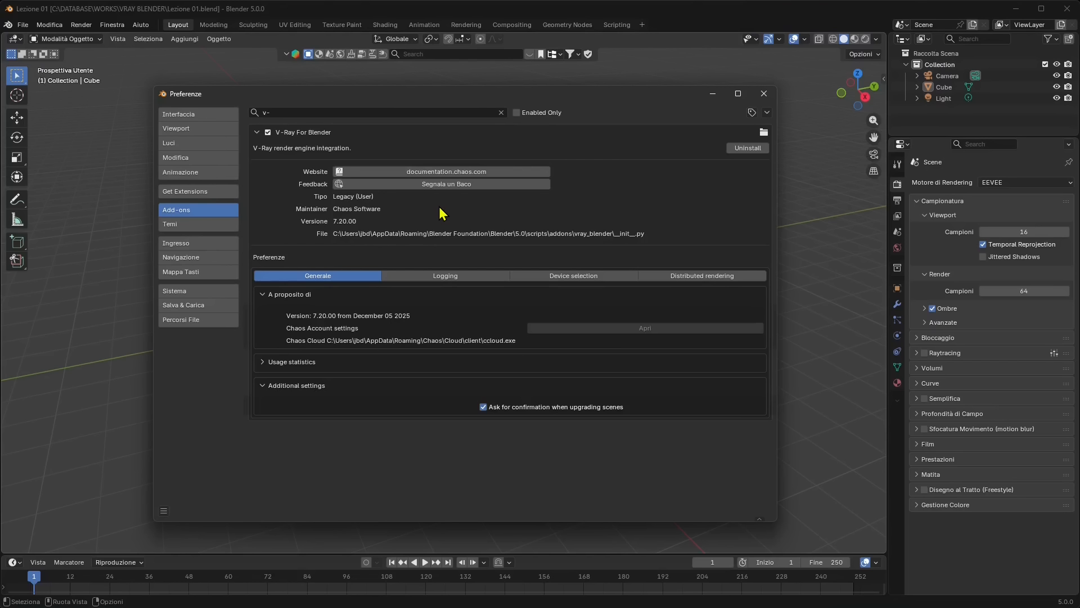
pyautogui.click(763, 94)
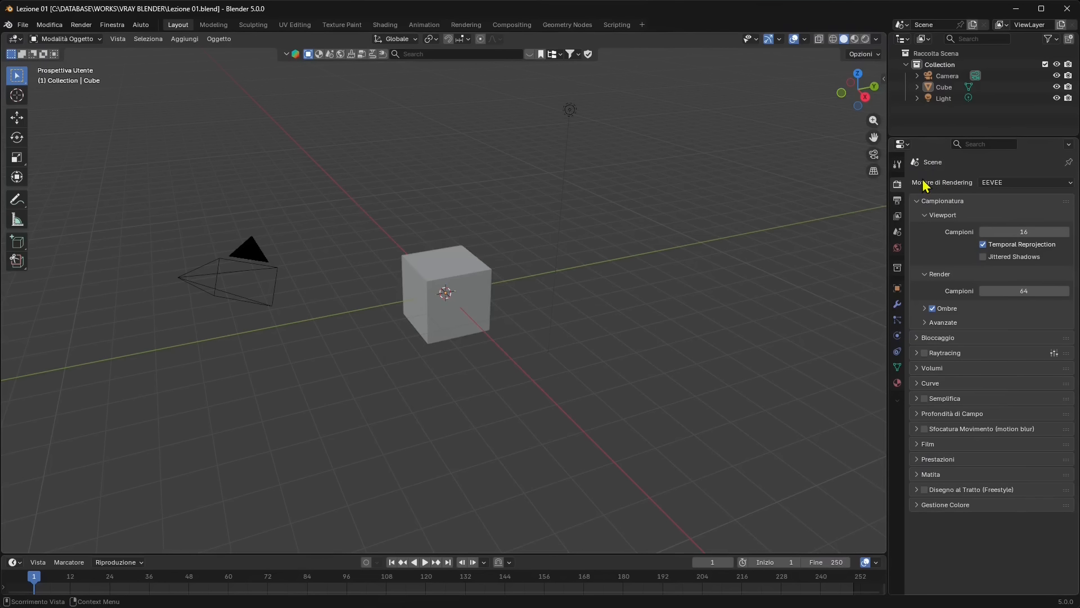
# Set the scene's render engine to V-Ray and widen the properties area
pyautogui.click(1001, 182)
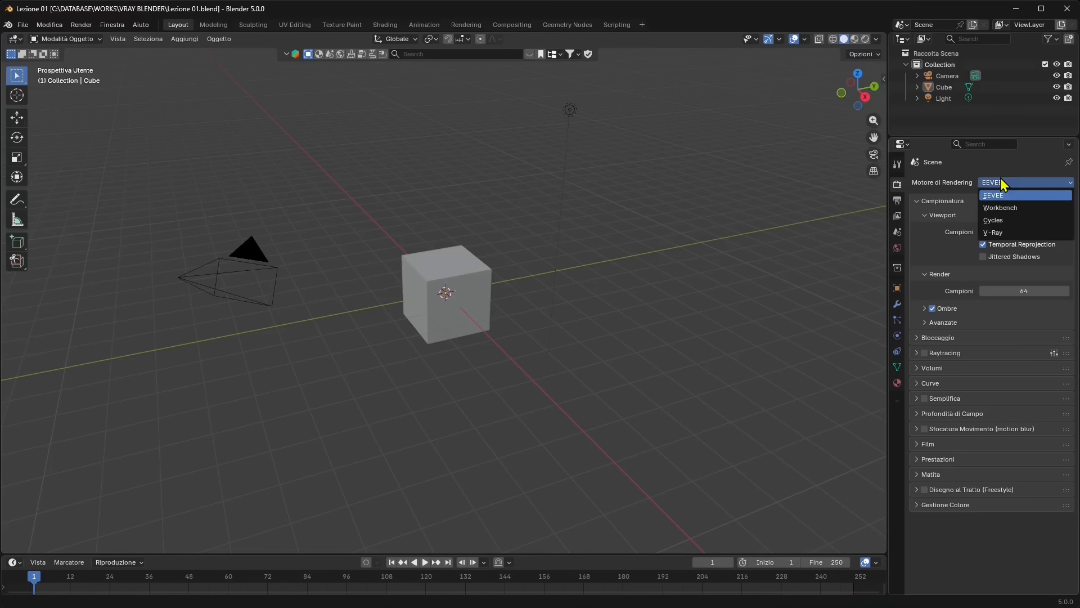
pyautogui.click(997, 232)
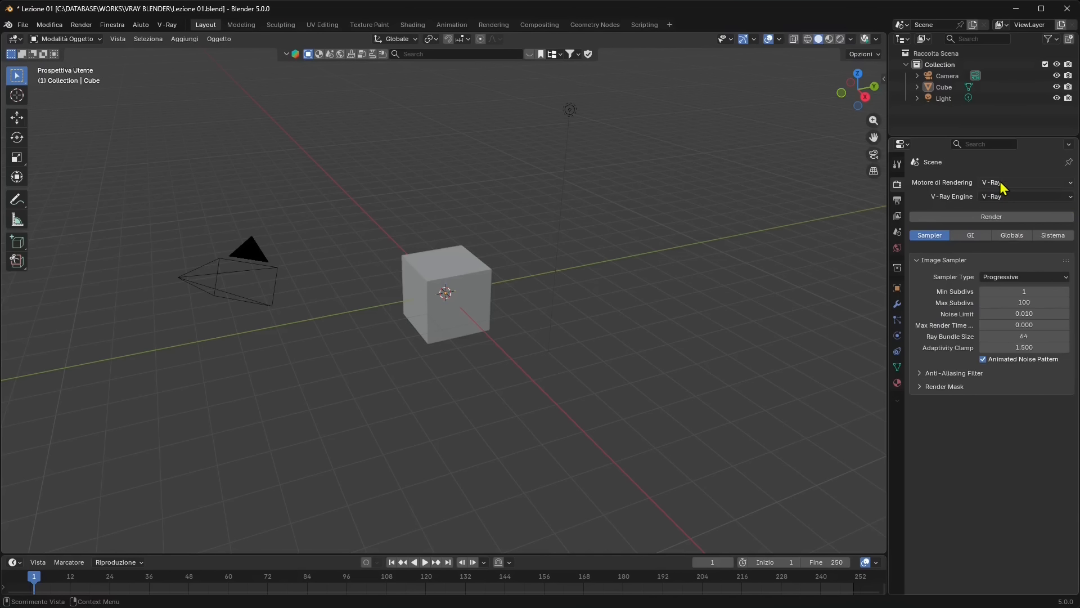
pyautogui.moveTo(887, 272); pyautogui.dragTo(833, 272)
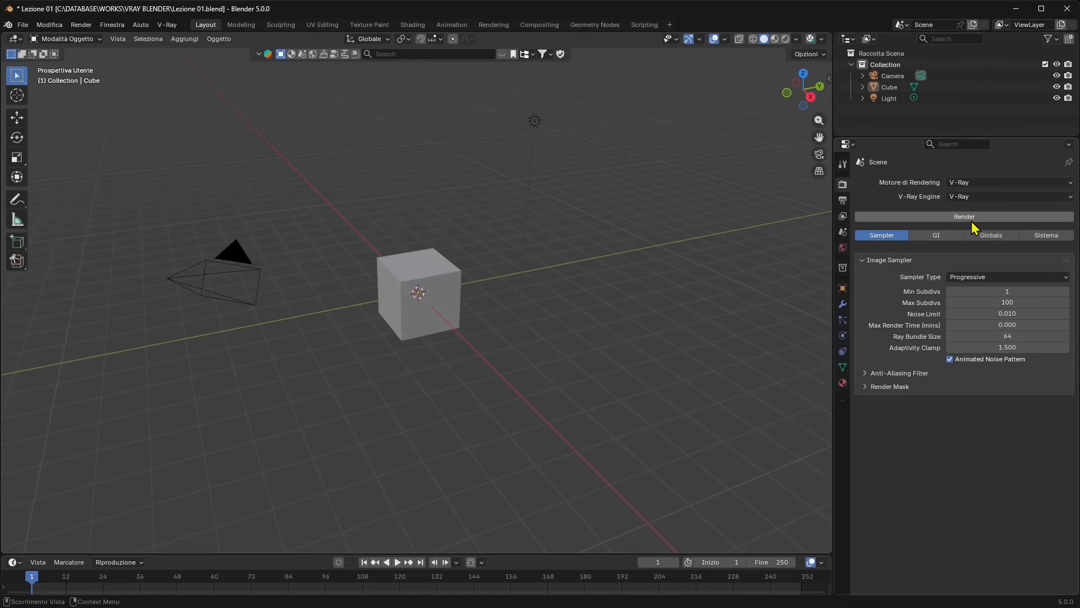
# Render the cube scene with V-Ray, resize and reposition the V-Ray Frame Buffer, then close it
pyautogui.click(963, 219)
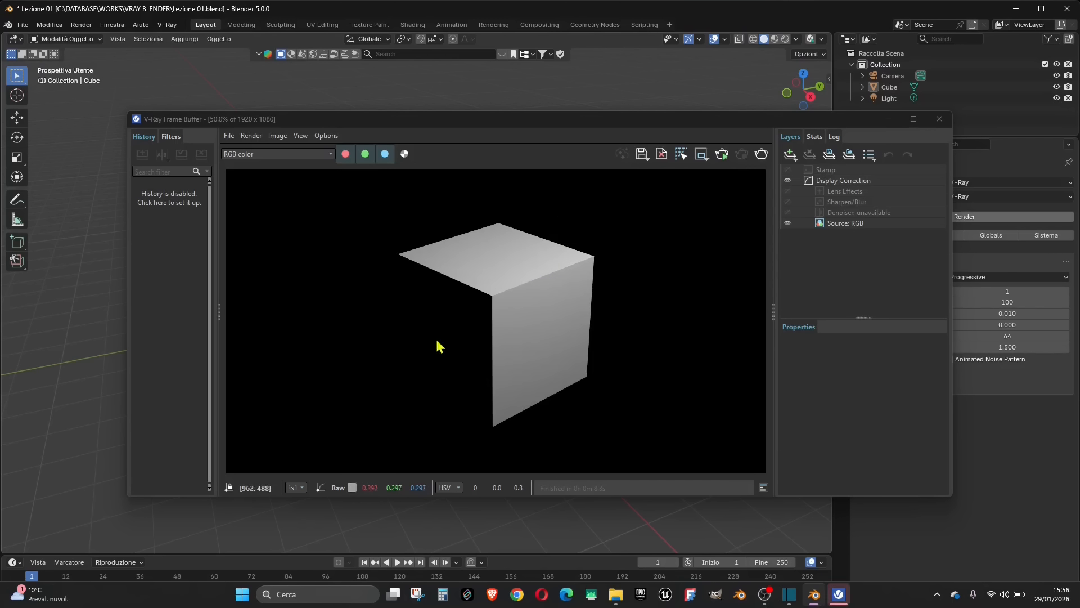
pyautogui.moveTo(338, 495); pyautogui.dragTo(339, 522)
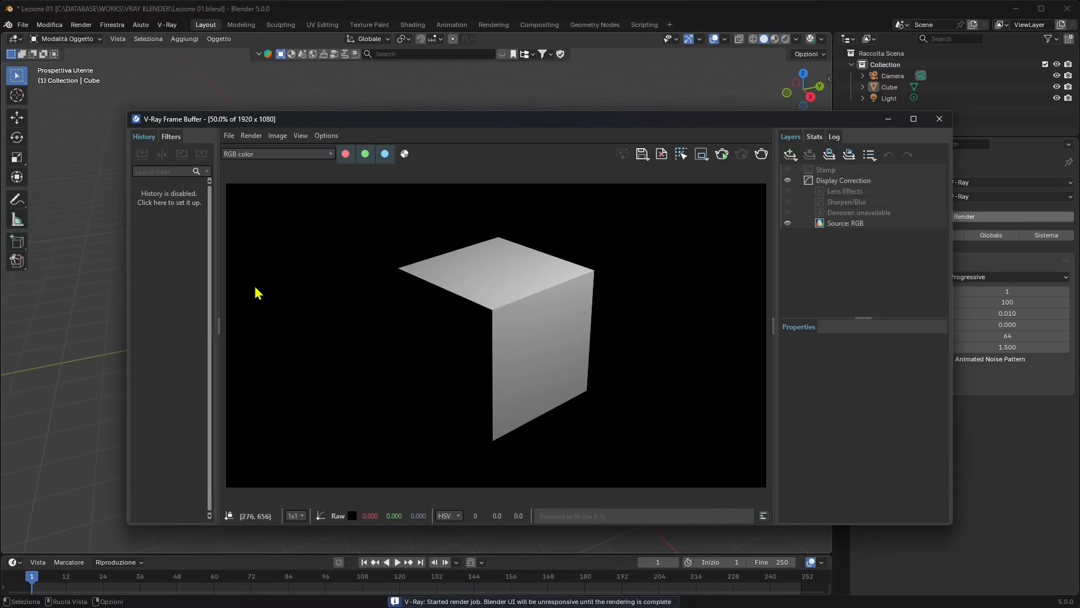
pyautogui.moveTo(129, 113); pyautogui.dragTo(375, 115)
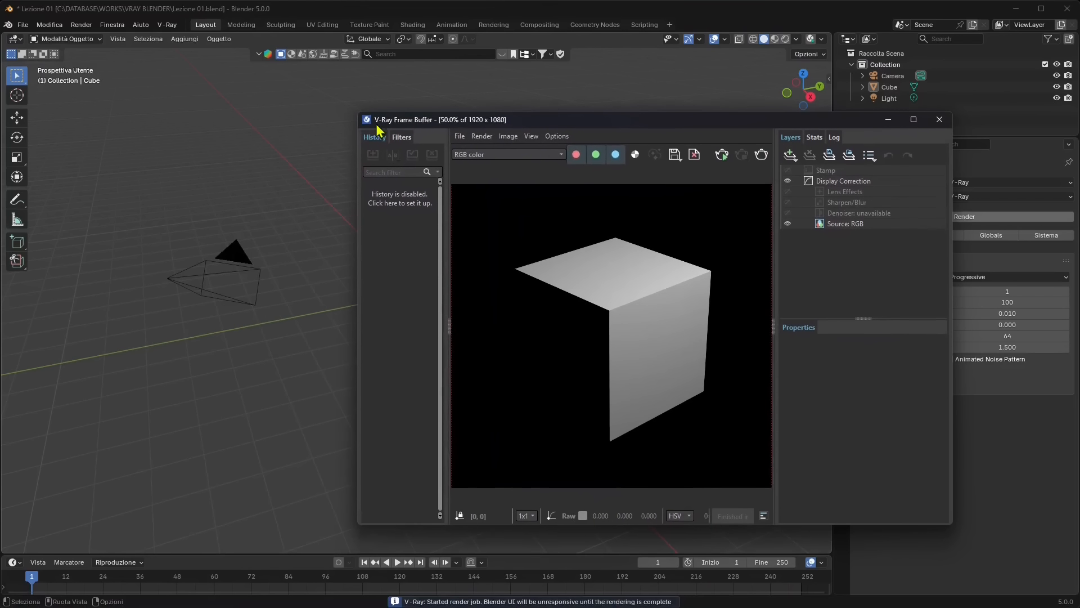
pyautogui.moveTo(569, 126); pyautogui.dragTo(332, 93)
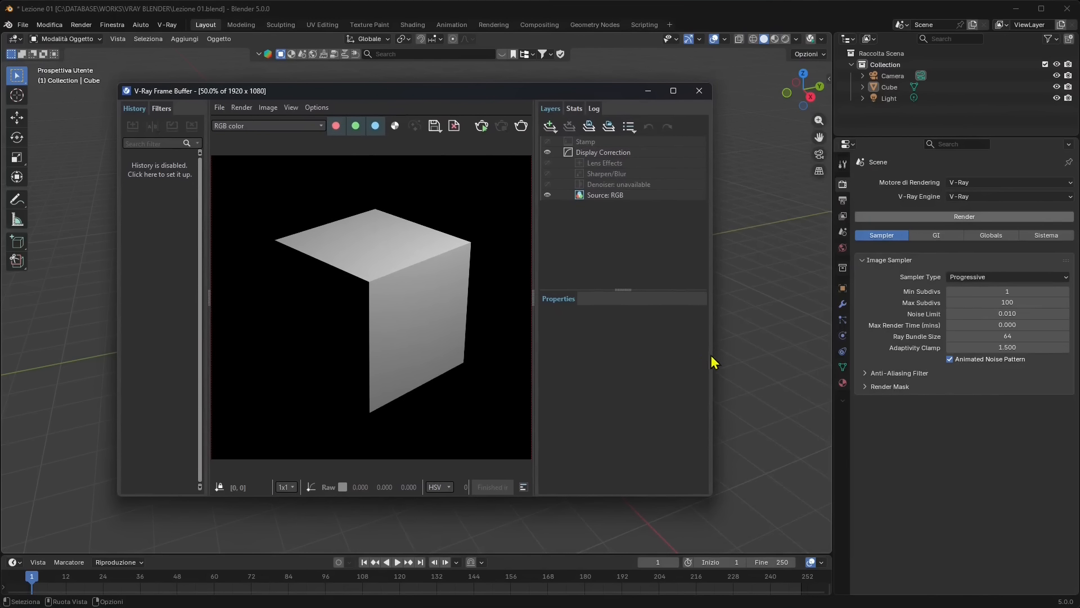
pyautogui.moveTo(721, 362); pyautogui.dragTo(907, 374)
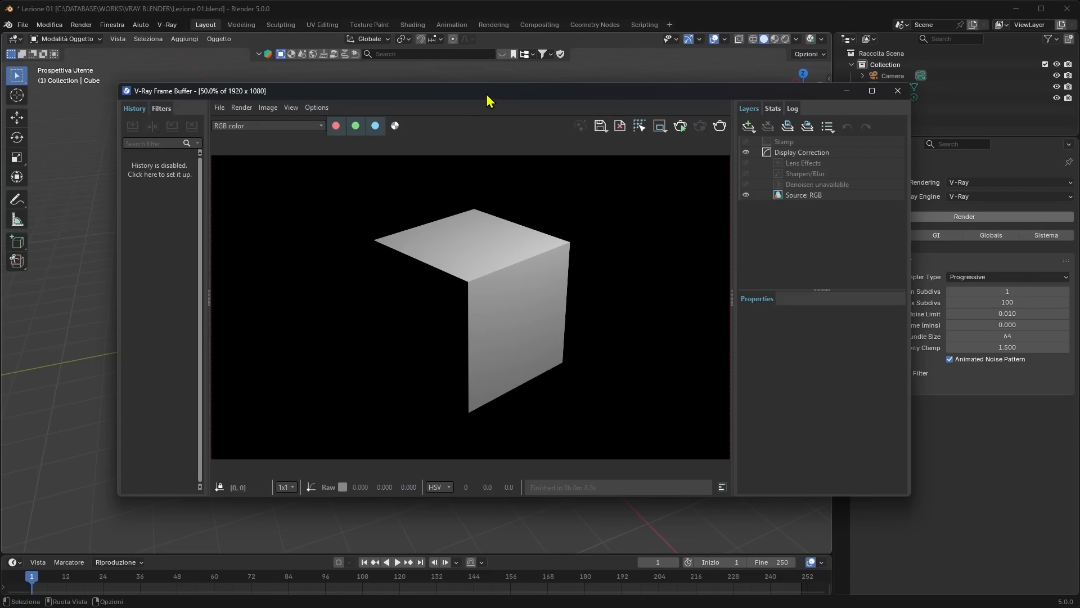
pyautogui.moveTo(485, 97); pyautogui.dragTo(486, 111)
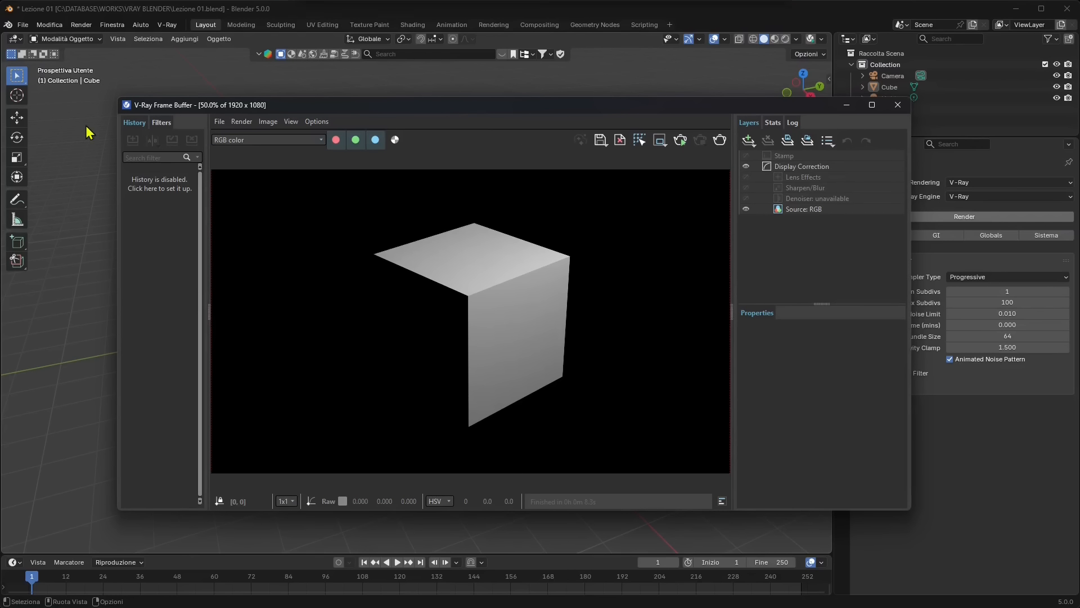
pyautogui.click(898, 105)
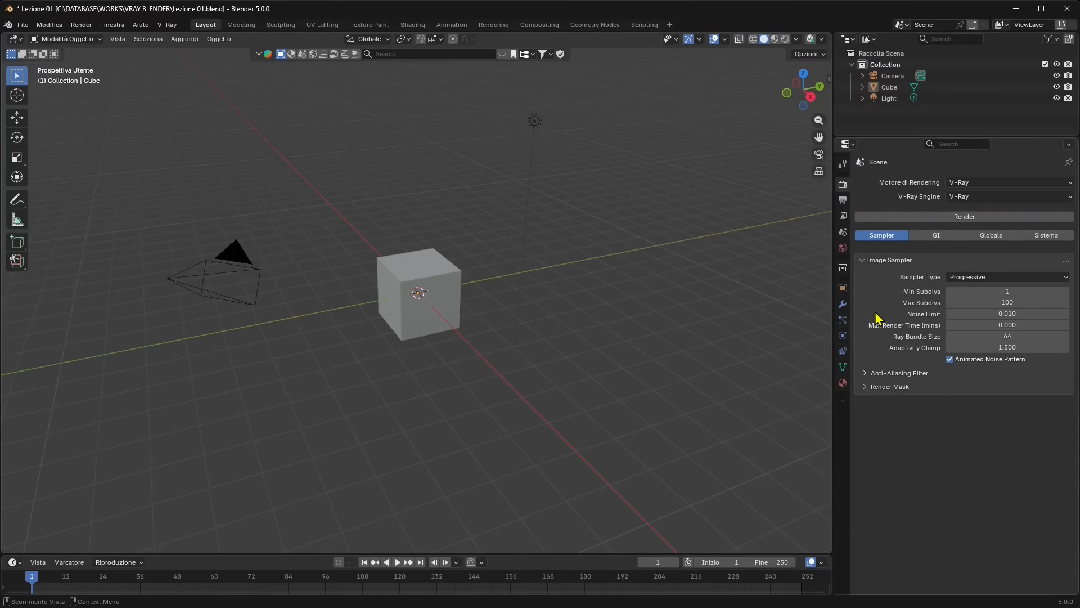
# Expand the Anti-Aliasing Filter and Render Mask sampler settings, and save the Blender file
pyautogui.click(865, 375)
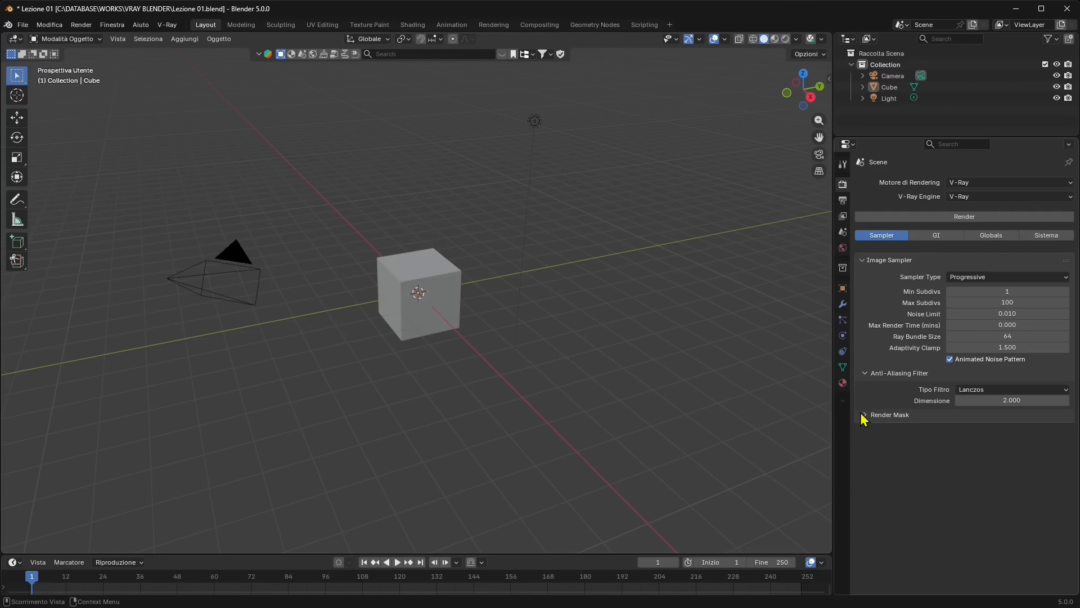
pyautogui.click(865, 415)
pyautogui.hotkey('ctrl', 's')
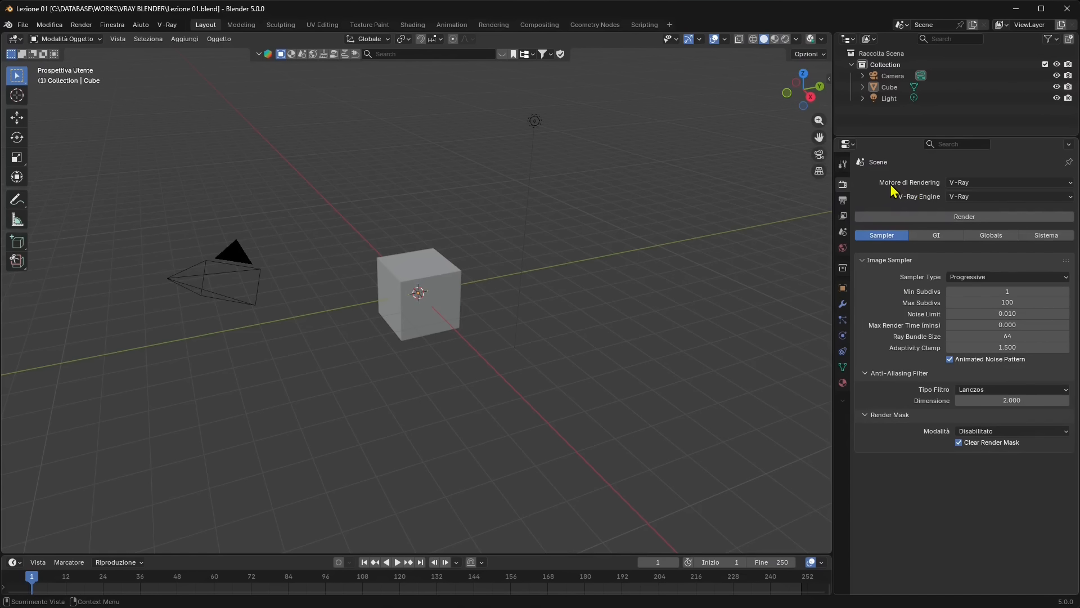
# Set the V-Ray engine to V-Ray GPU, enable Use RTX, and check the GPU device preferences
pyautogui.click(957, 183)
pyautogui.click(962, 198)
pyautogui.click(963, 221)
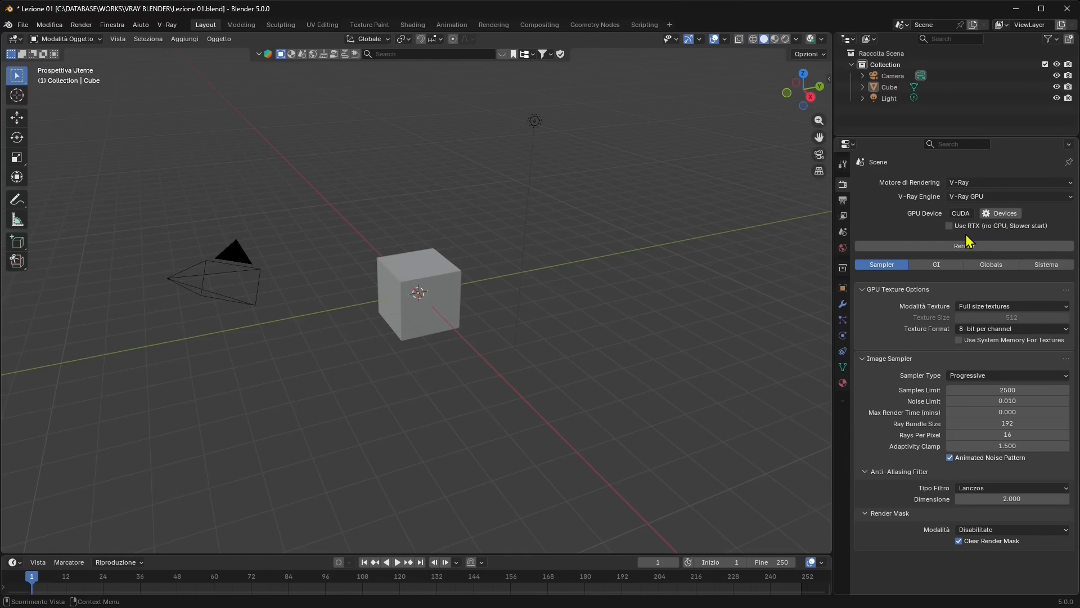
pyautogui.click(950, 226)
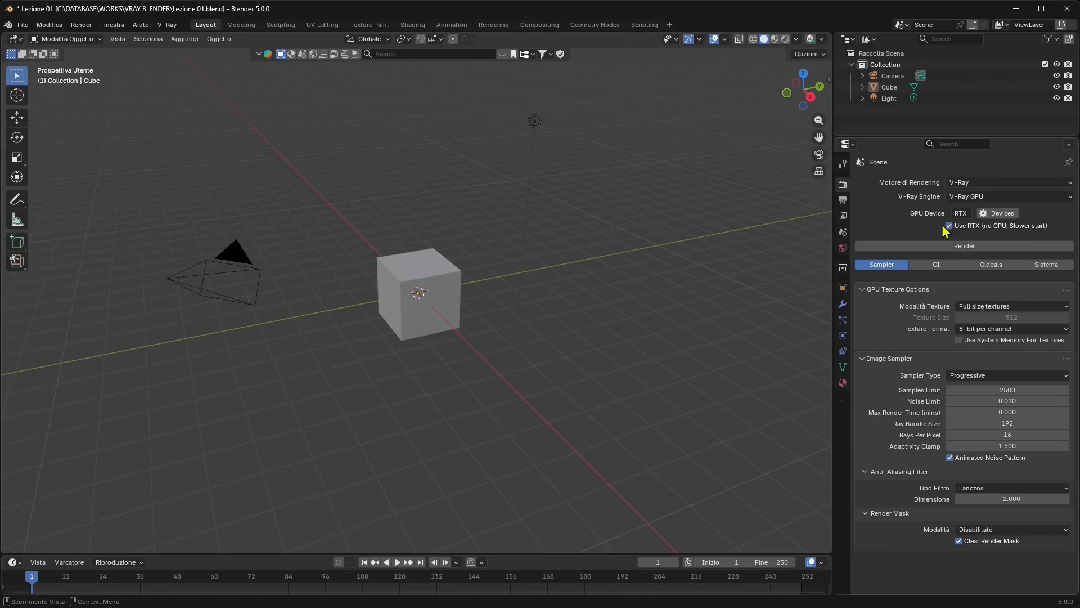
pyautogui.click(993, 219)
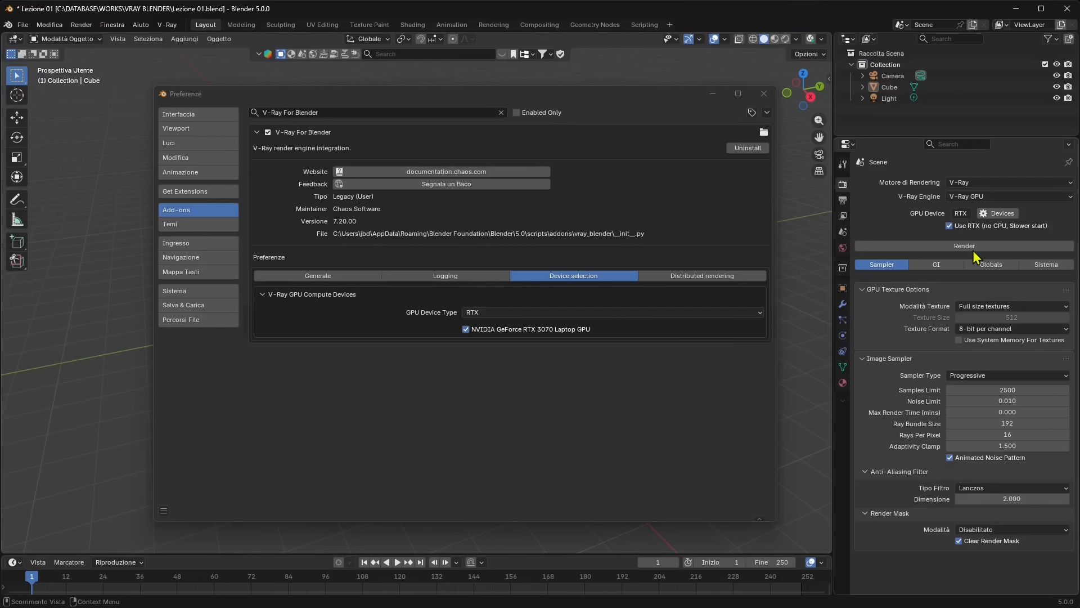
pyautogui.click(763, 94)
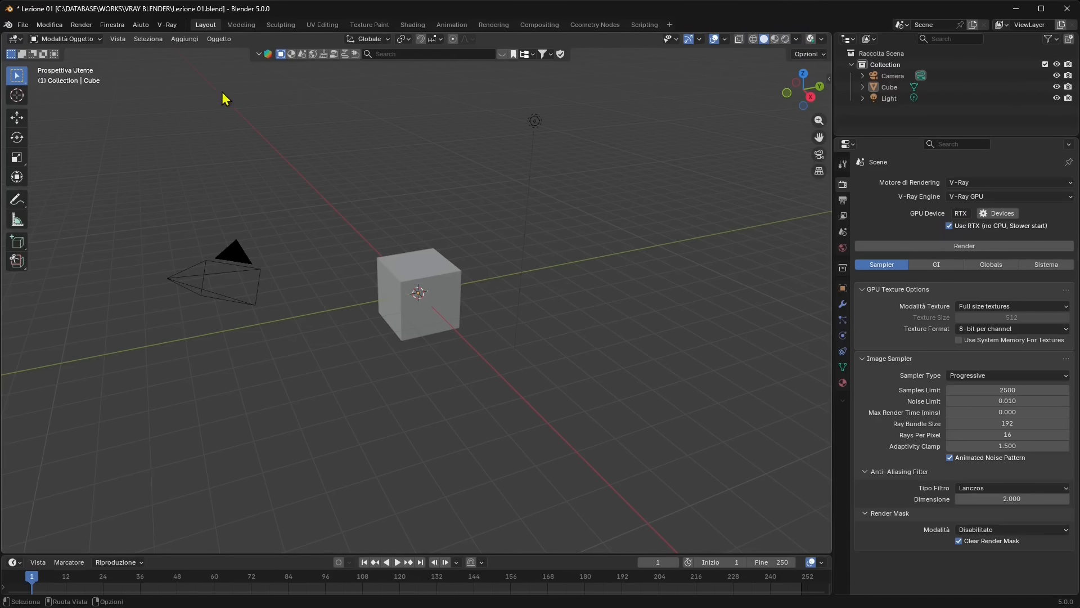
# Review the GPU texture and image sampler settings, and compare them with the global illumination settings
pyautogui.click(86, 26)
pyautogui.click(872, 289)
pyautogui.click(873, 305)
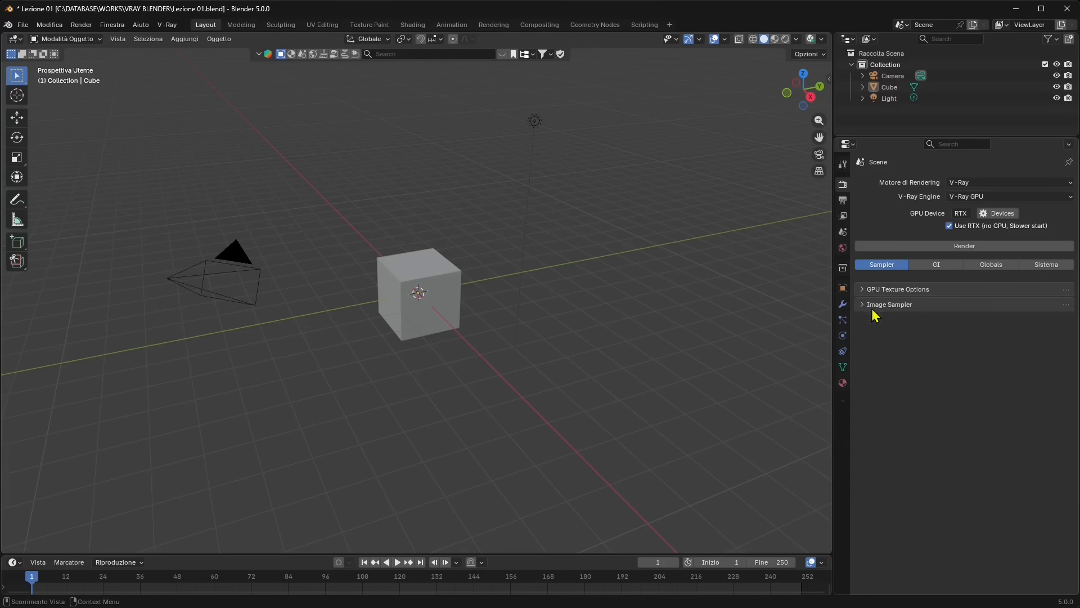
pyautogui.click(884, 290)
pyautogui.click(884, 360)
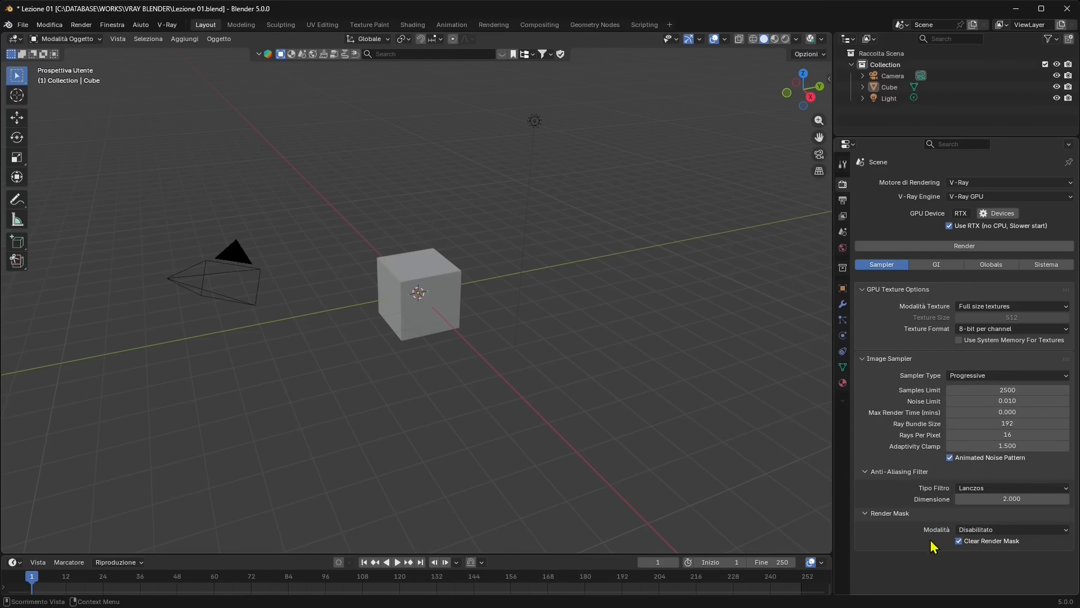
pyautogui.click(934, 267)
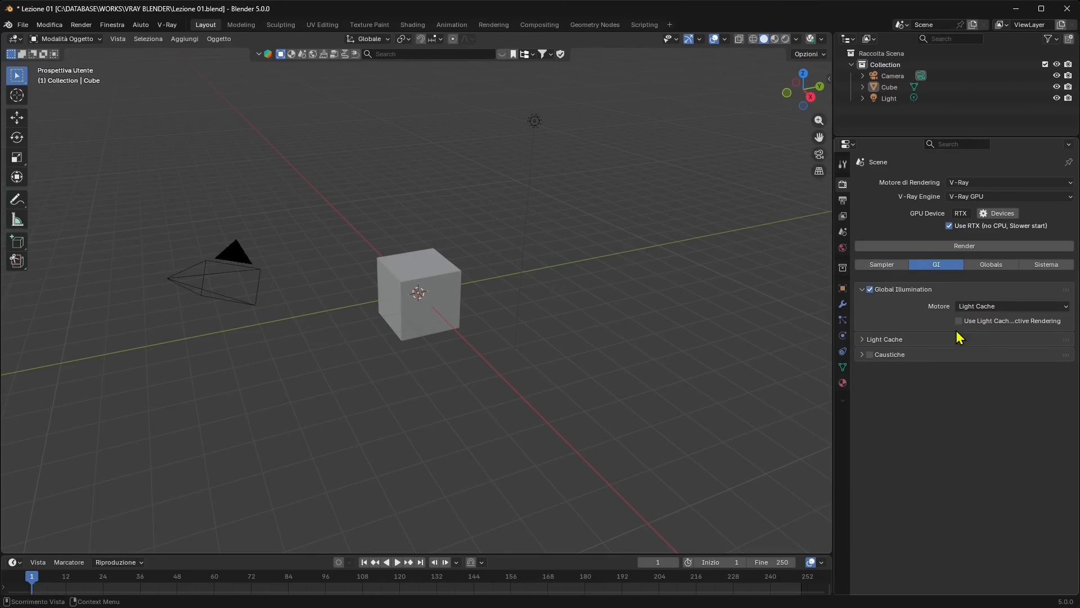
pyautogui.click(881, 266)
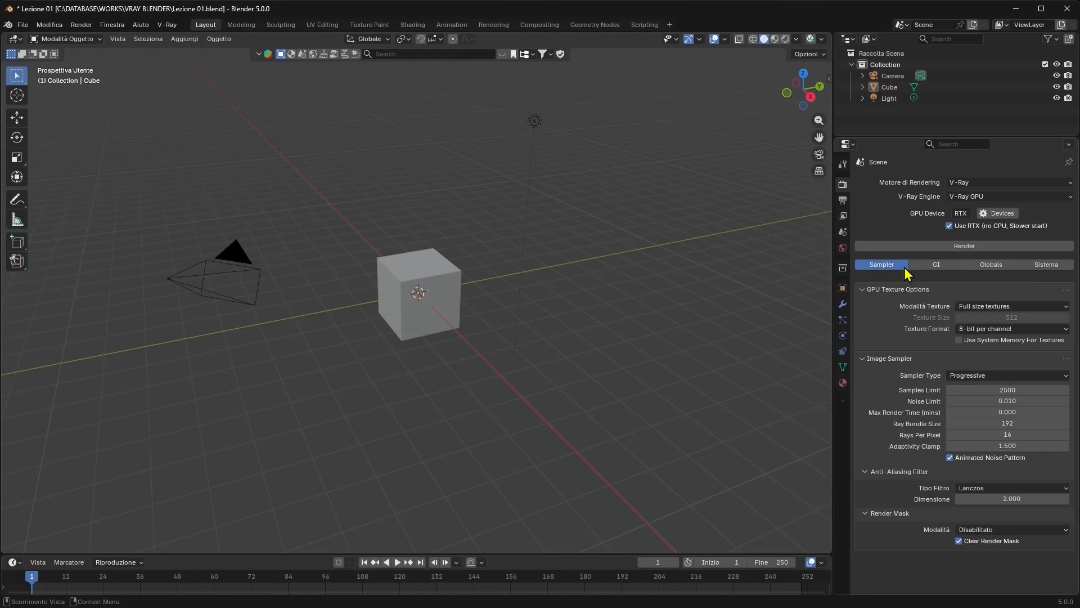
pyautogui.click(948, 269)
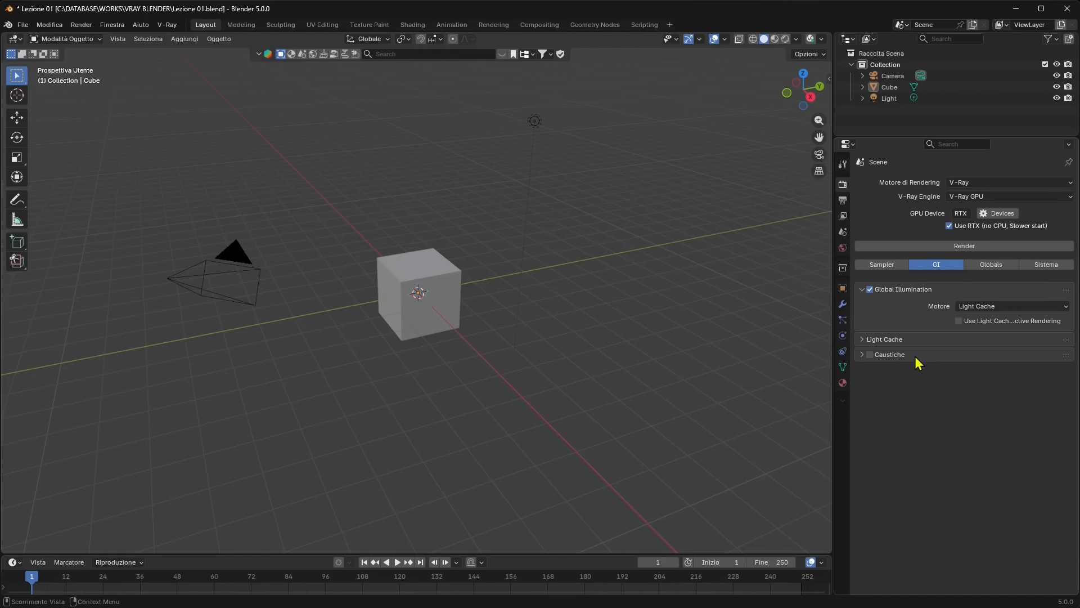
# Examine the Globals camera, lighting and material settings and the available rendering color spaces
pyautogui.click(992, 268)
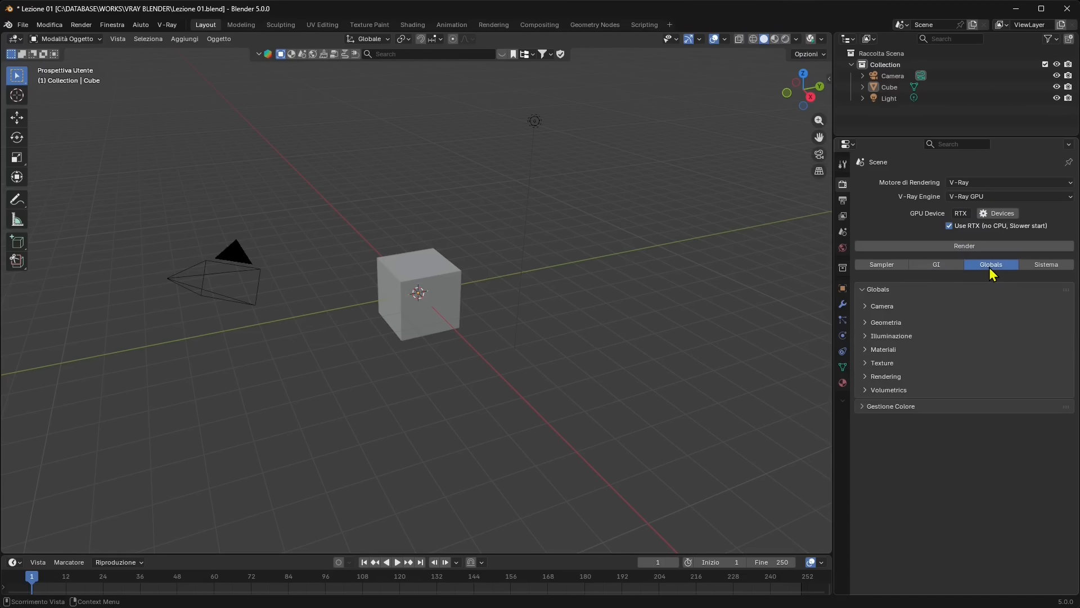
pyautogui.click(889, 309)
pyautogui.click(890, 308)
pyautogui.click(891, 339)
pyautogui.click(890, 338)
pyautogui.click(888, 349)
pyautogui.click(888, 350)
pyautogui.click(882, 407)
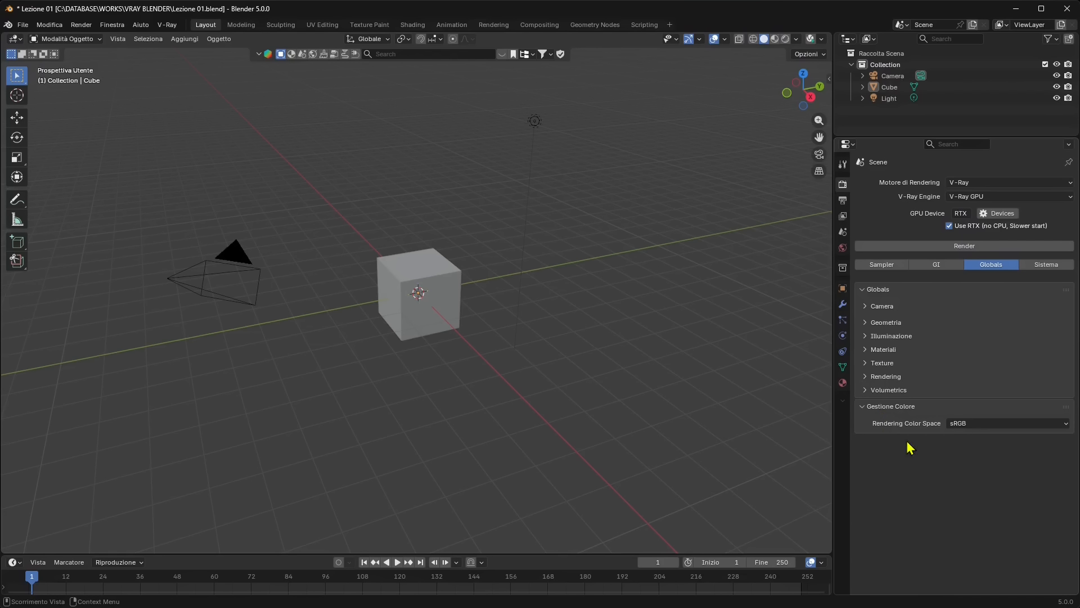
pyautogui.click(979, 423)
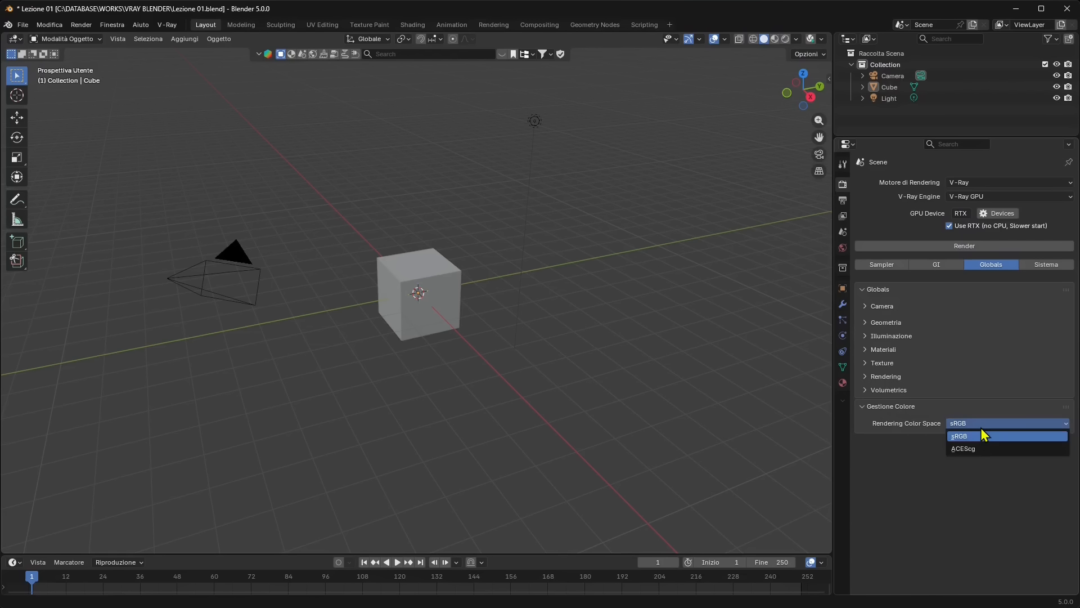
# Review the V-Ray system settings, then collapse the Frame Buffer, performance and Distributed Rendering sections
pyautogui.click(1031, 267)
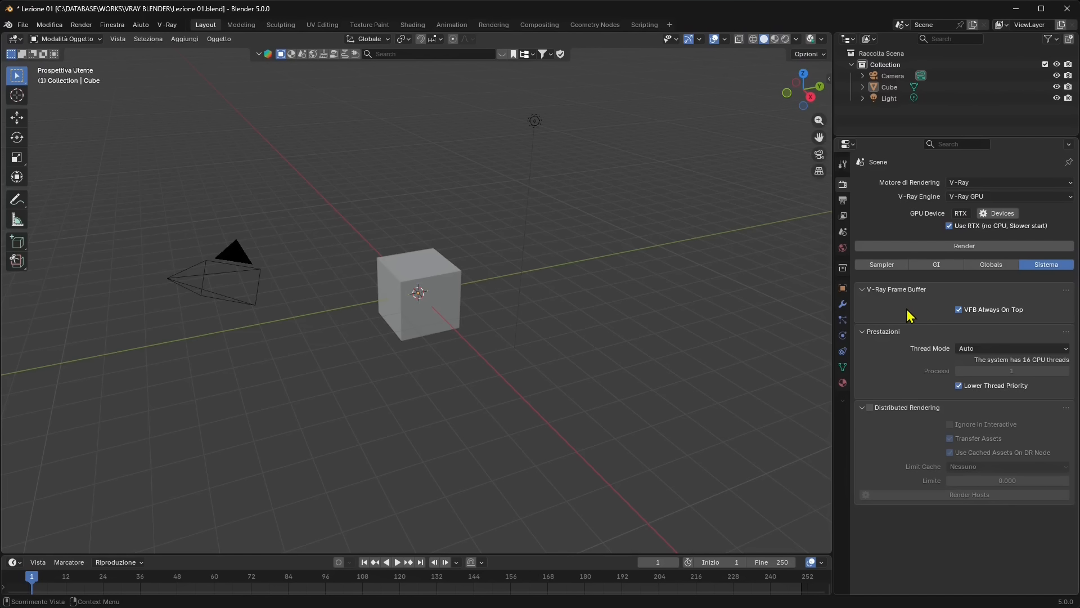
pyautogui.click(961, 350)
pyautogui.click(904, 347)
pyautogui.click(878, 333)
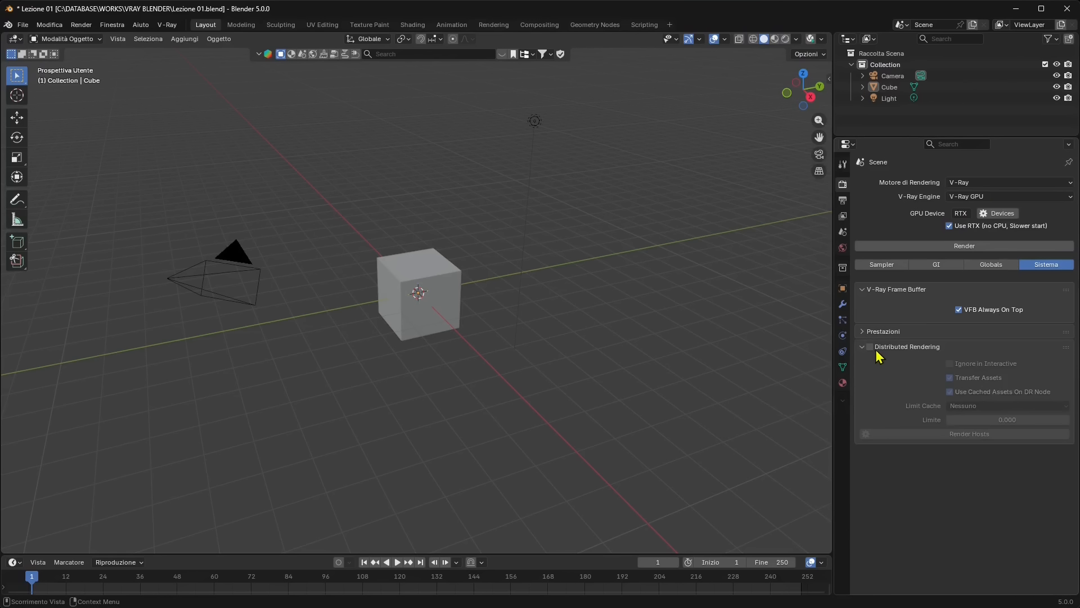
pyautogui.click(879, 348)
pyautogui.click(893, 290)
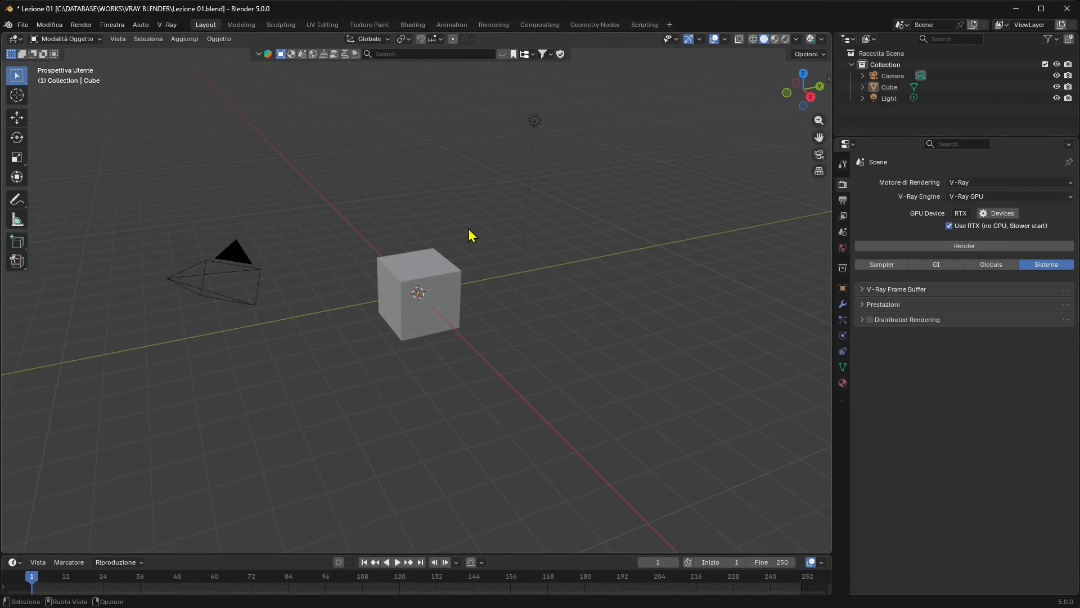
# Select the scene's light and expand its V-Ray options, shadow, Photon Emission and Decay settings
pyautogui.click(537, 123)
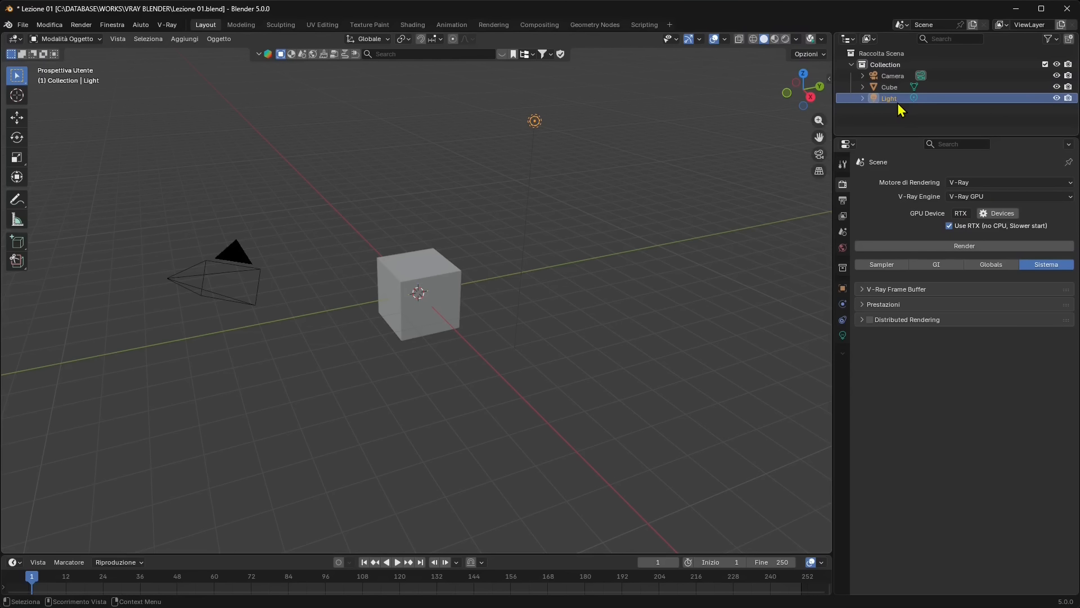
pyautogui.moveTo(475, 261)
pyautogui.mouseDown(button='middle')
pyautogui.moveTo(518, 271)
pyautogui.moveTo(475, 260)
pyautogui.moveTo(484, 263)
pyautogui.mouseUp(button='middle')
pyautogui.click(843, 337)
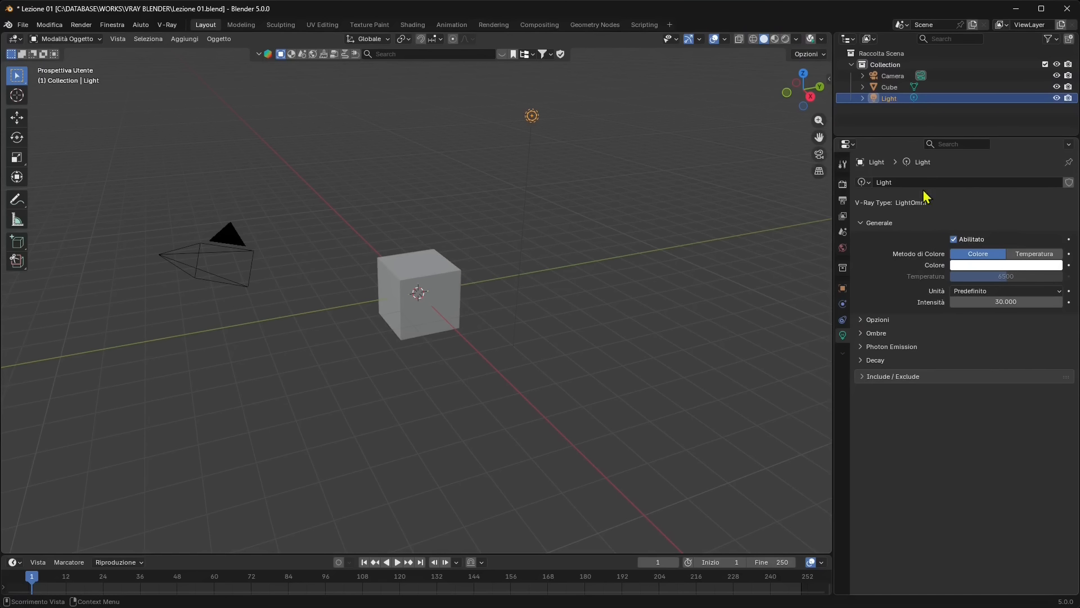
pyautogui.click(878, 320)
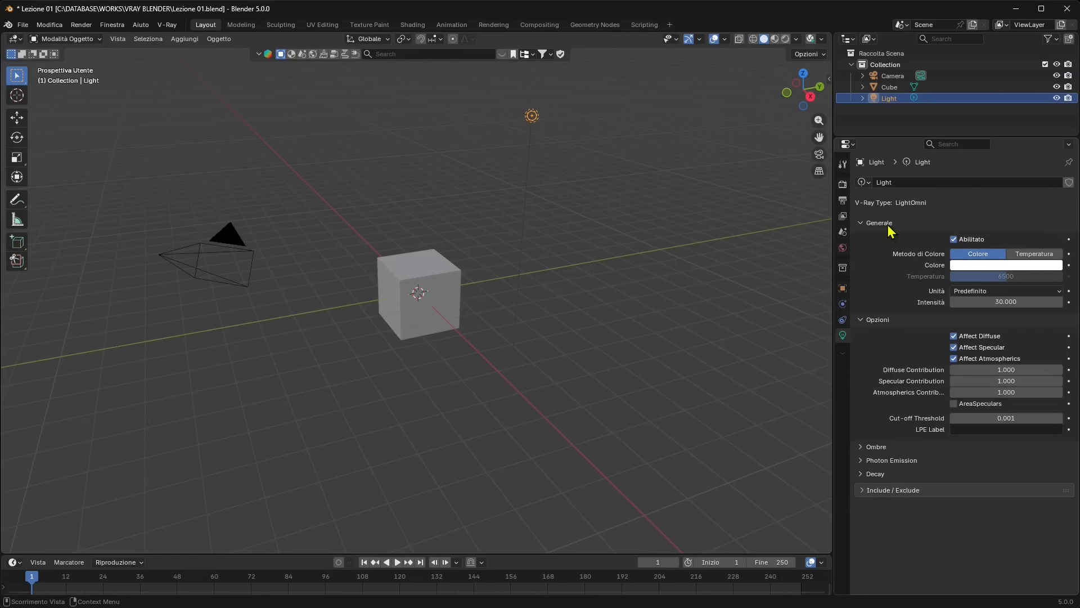
pyautogui.click(881, 449)
pyautogui.click(888, 513)
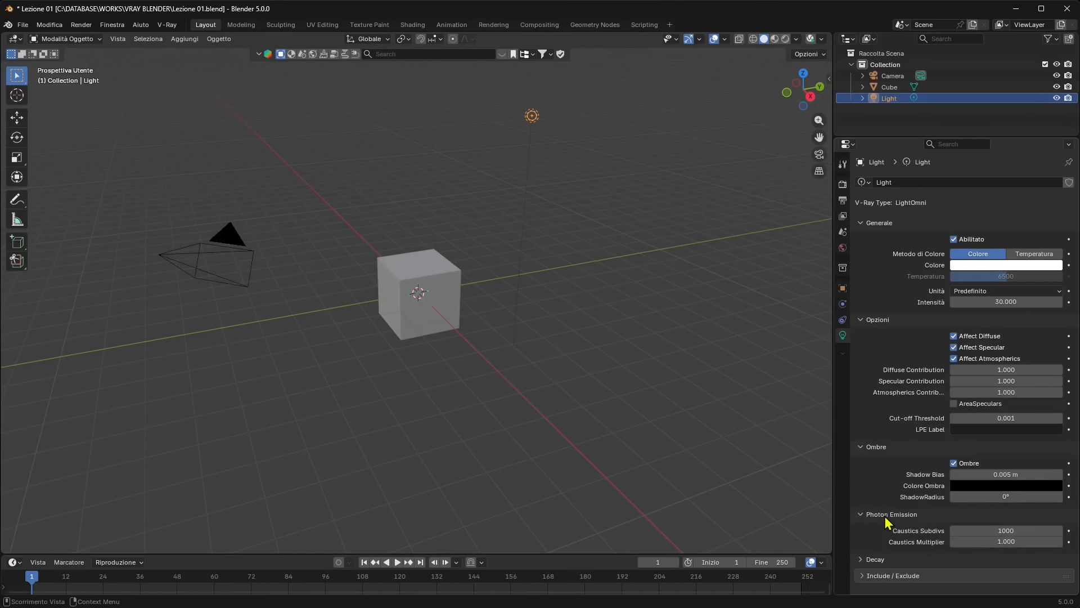
pyautogui.click(877, 561)
# Inspect the light's decay and Include / Exclude settings and its list of available light data
pyautogui.scroll(-3, 903, 548)
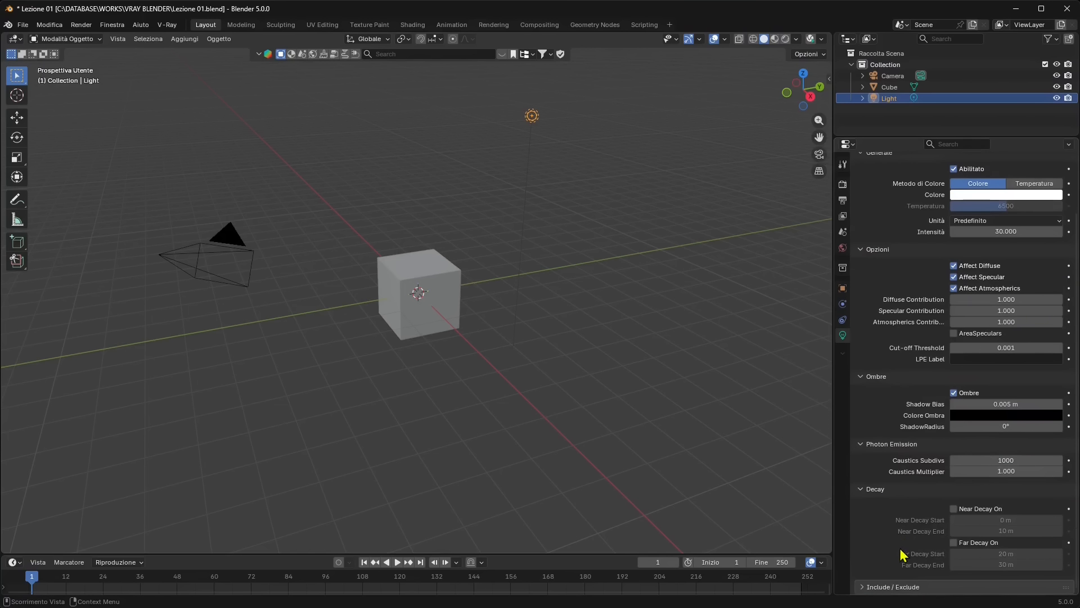
pyautogui.click(904, 585)
pyautogui.scroll(-3, 909, 562)
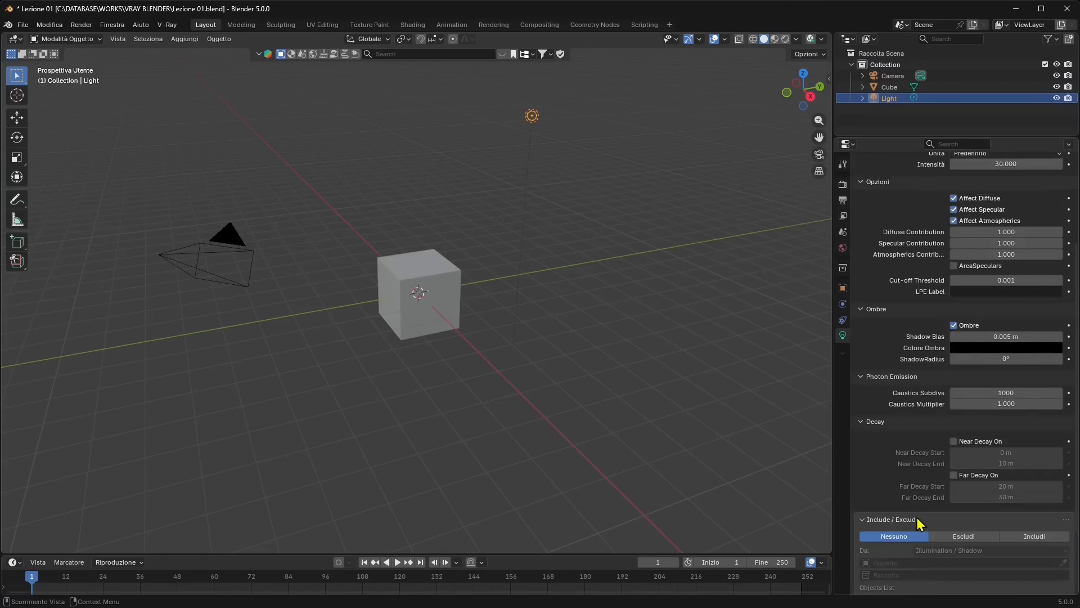
pyautogui.scroll(3, 919, 521)
pyautogui.scroll(3, 919, 522)
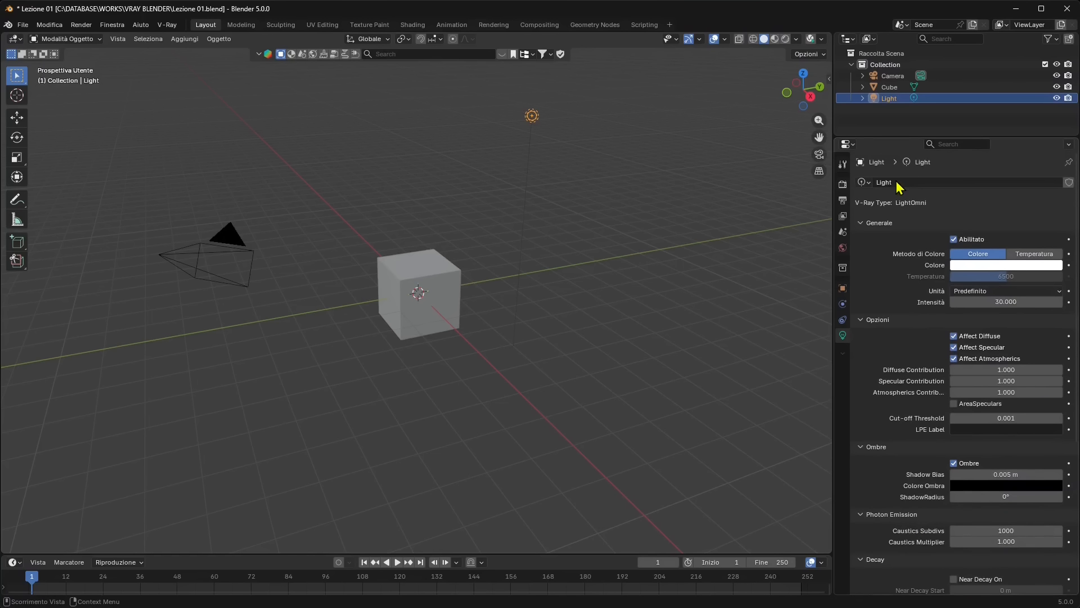
pyautogui.click(864, 183)
pyautogui.click(943, 171)
# Select the cube and inspect its V-Ray object properties and its modifier settings
pyautogui.click(437, 271)
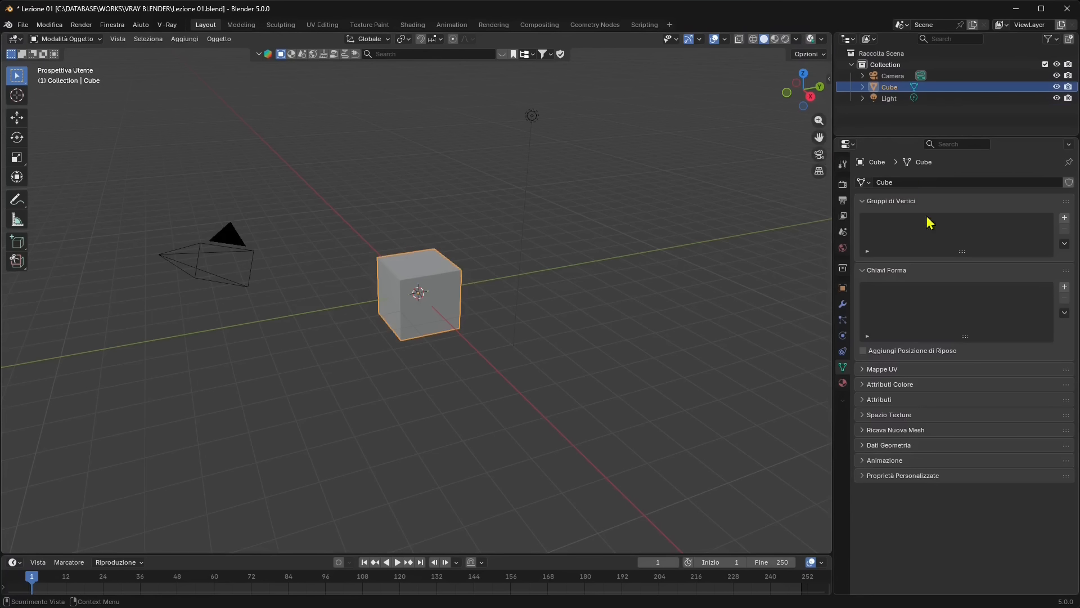
pyautogui.click(843, 288)
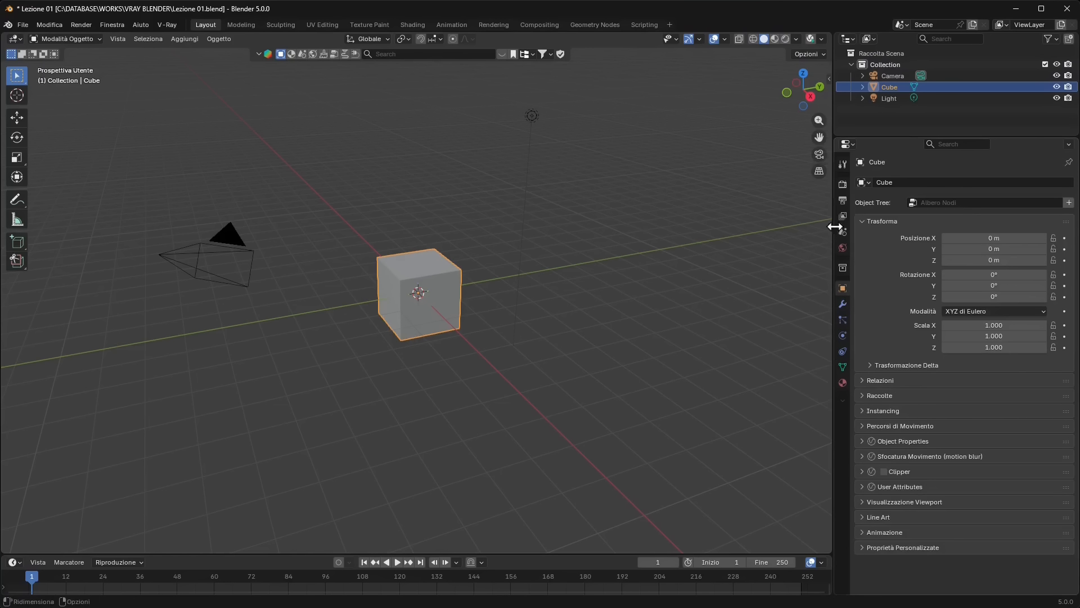
pyautogui.click(882, 222)
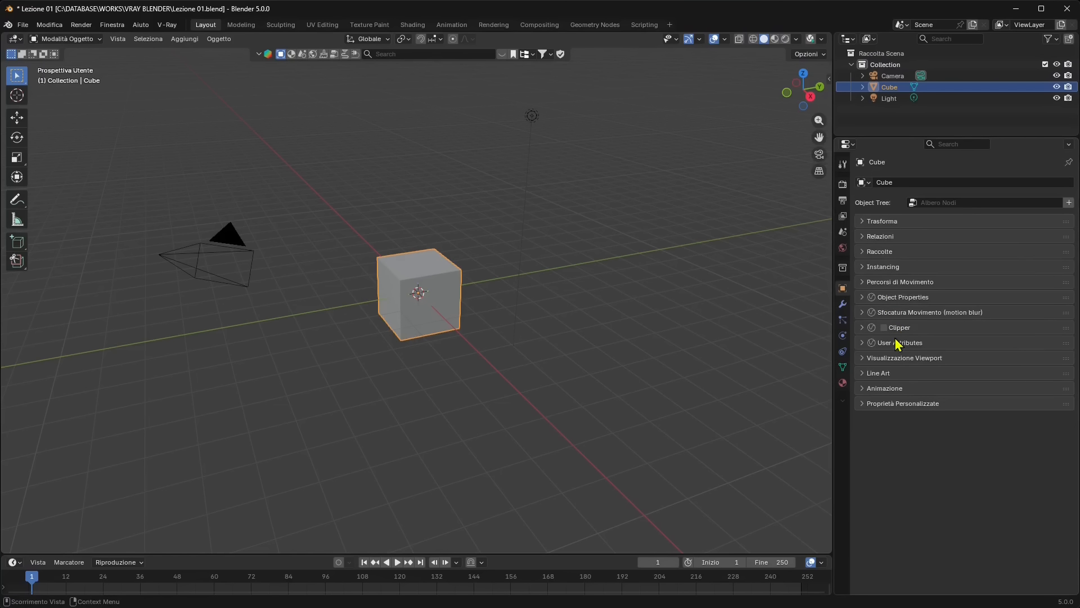
pyautogui.click(898, 298)
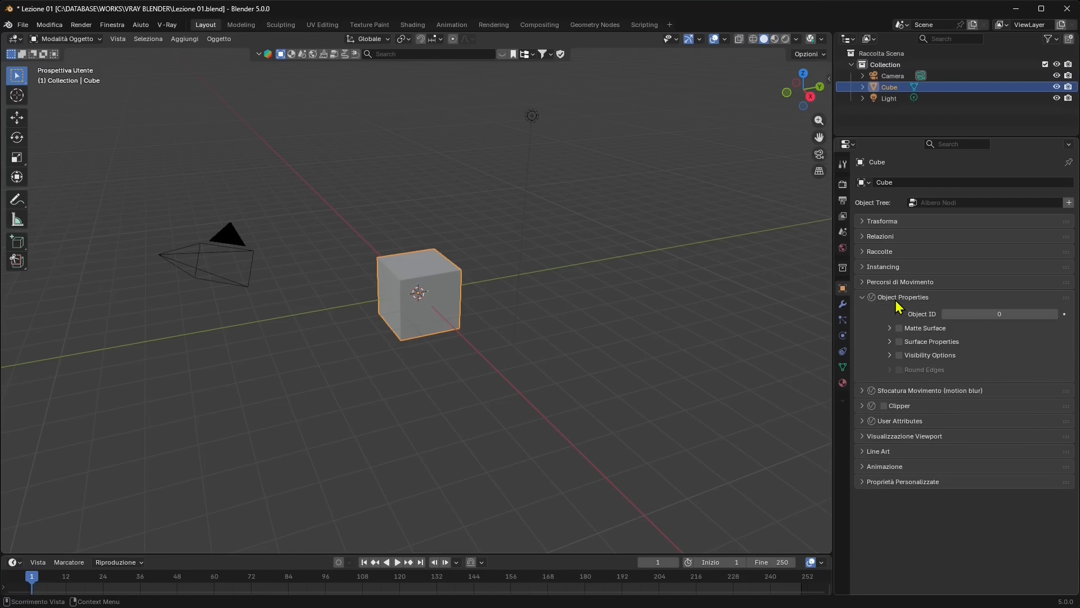
pyautogui.click(917, 299)
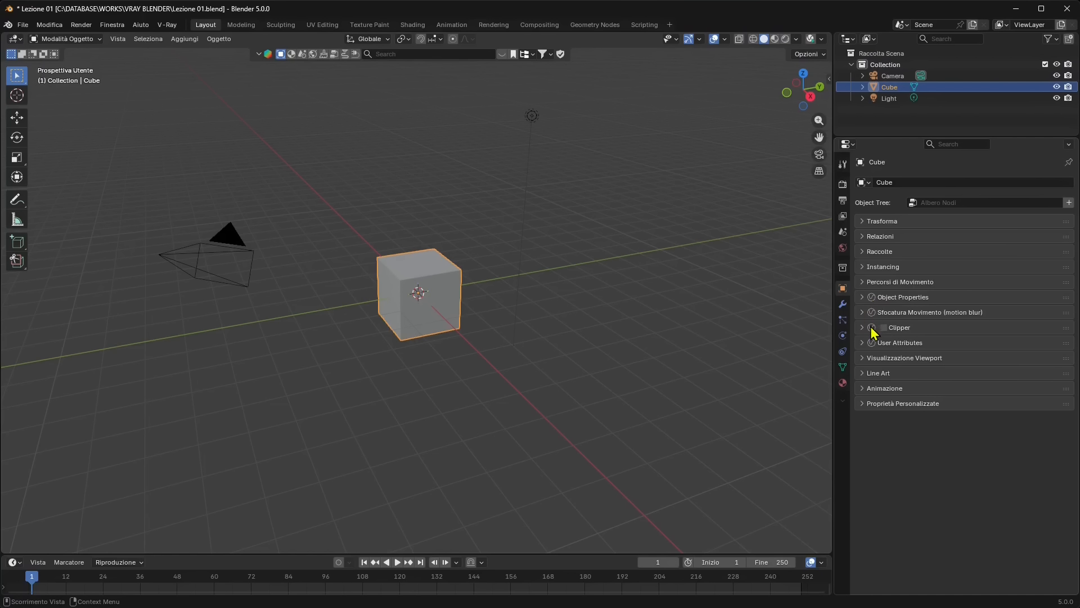
pyautogui.click(843, 305)
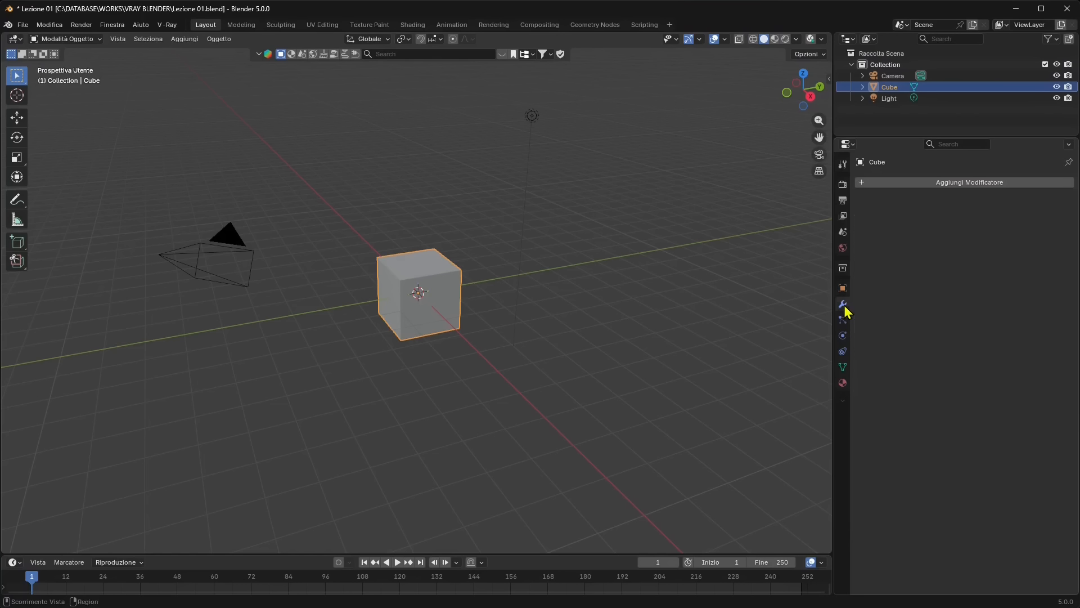
# Review the scene's render, output, view layer, world and collection settings and the cube's object, data and material settings
pyautogui.click(843, 185)
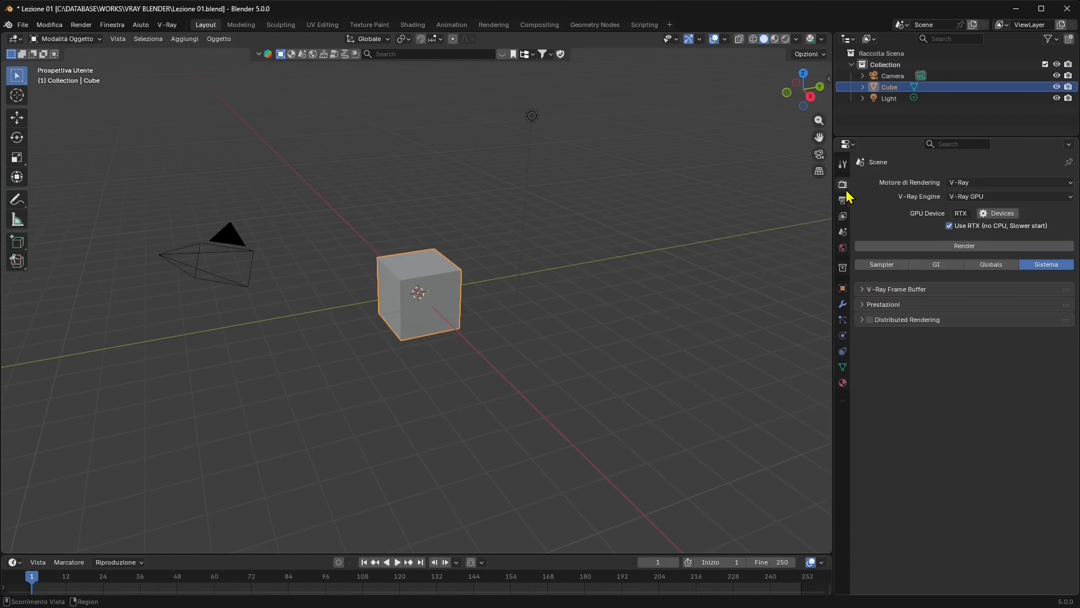
pyautogui.click(843, 202)
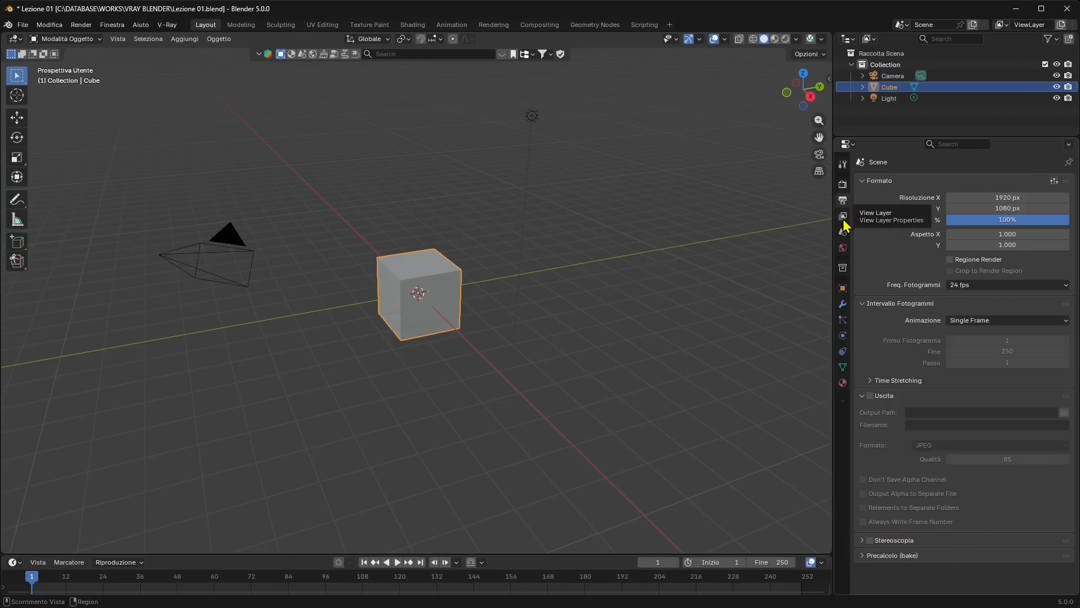
pyautogui.click(843, 216)
pyautogui.click(843, 232)
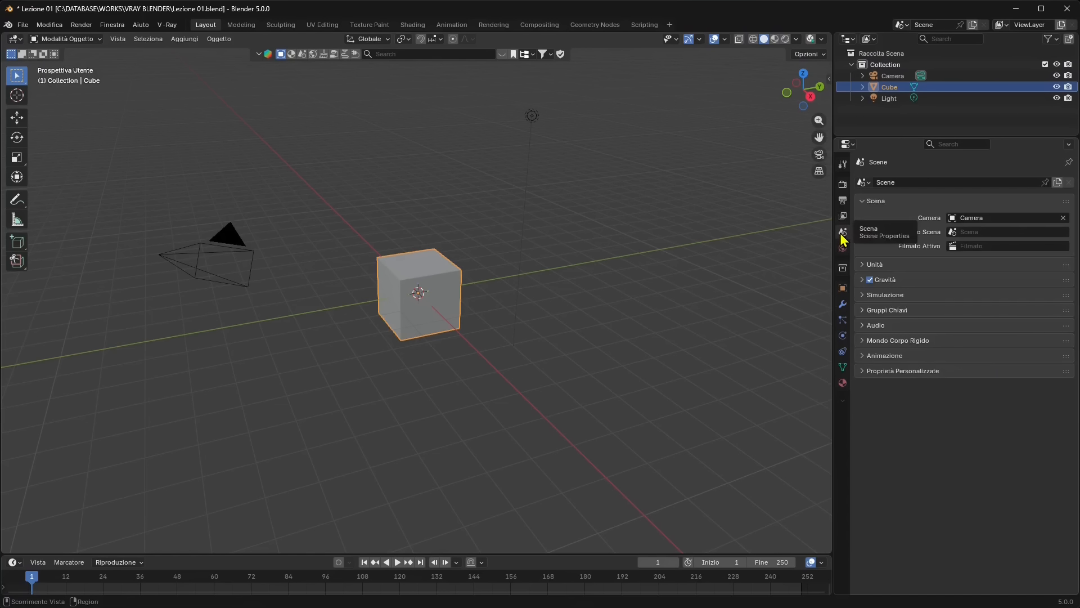
pyautogui.click(843, 248)
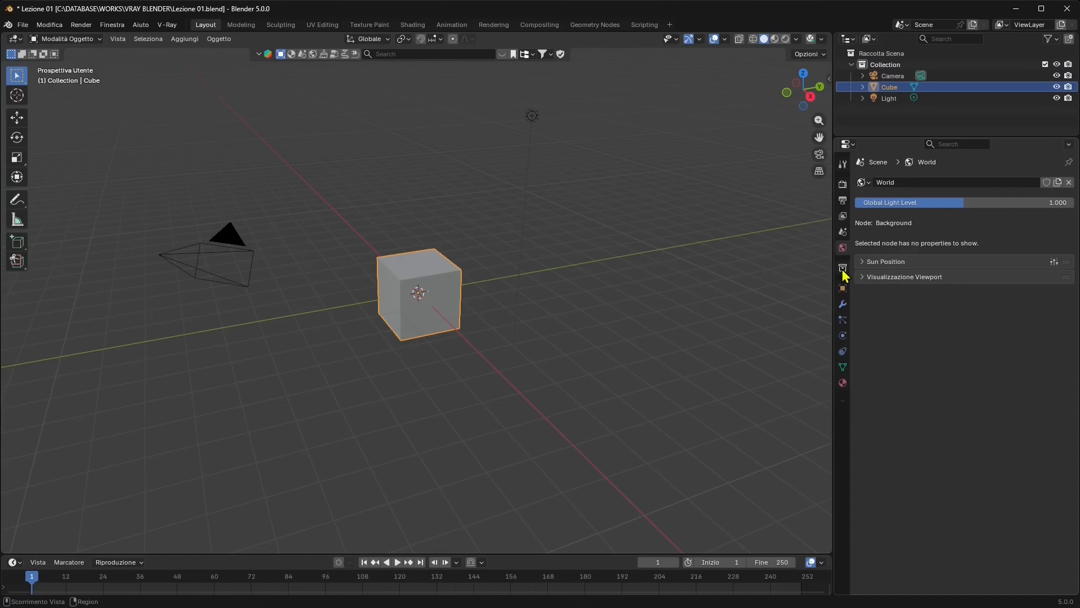
pyautogui.click(843, 268)
pyautogui.click(842, 289)
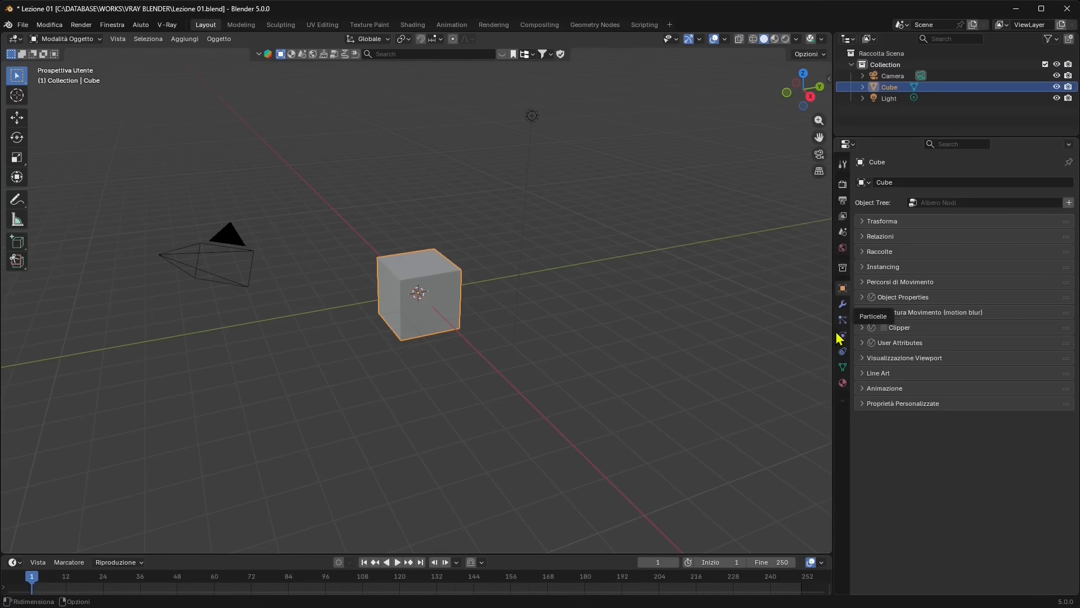
pyautogui.click(843, 367)
pyautogui.click(843, 383)
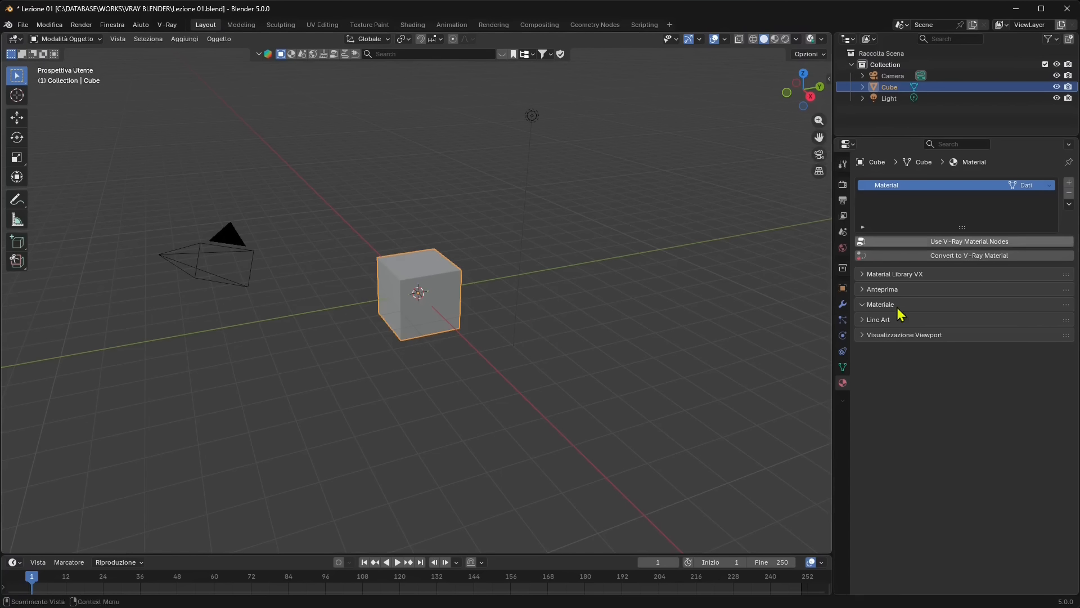
pyautogui.click(842, 184)
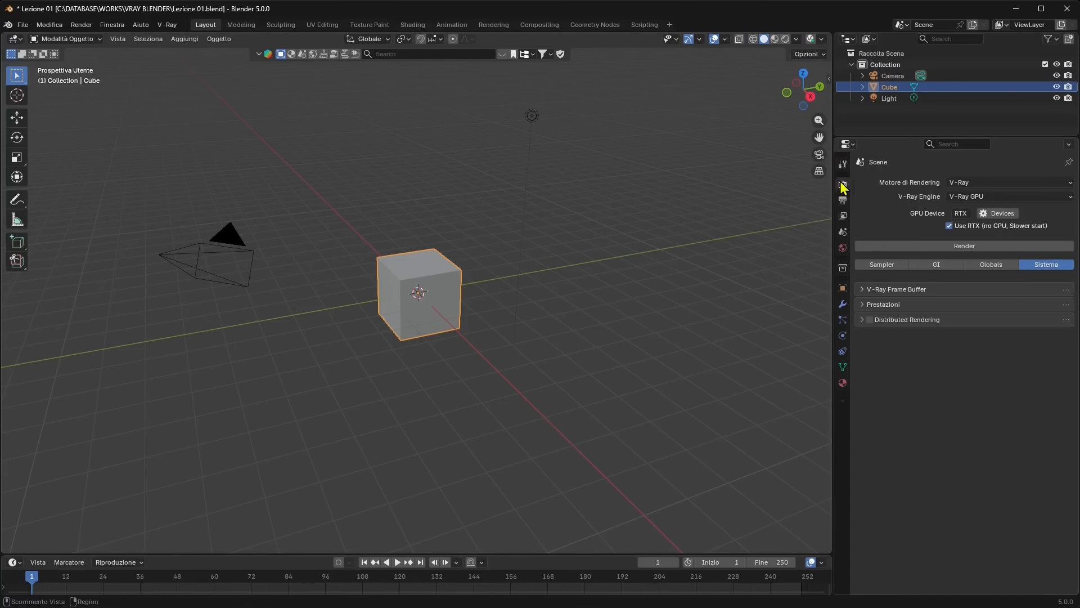
# Select the scene camera and examine its Physical Camera, Dome Camera and Camera Overrides settings, then return to the render settings
pyautogui.click(920, 76)
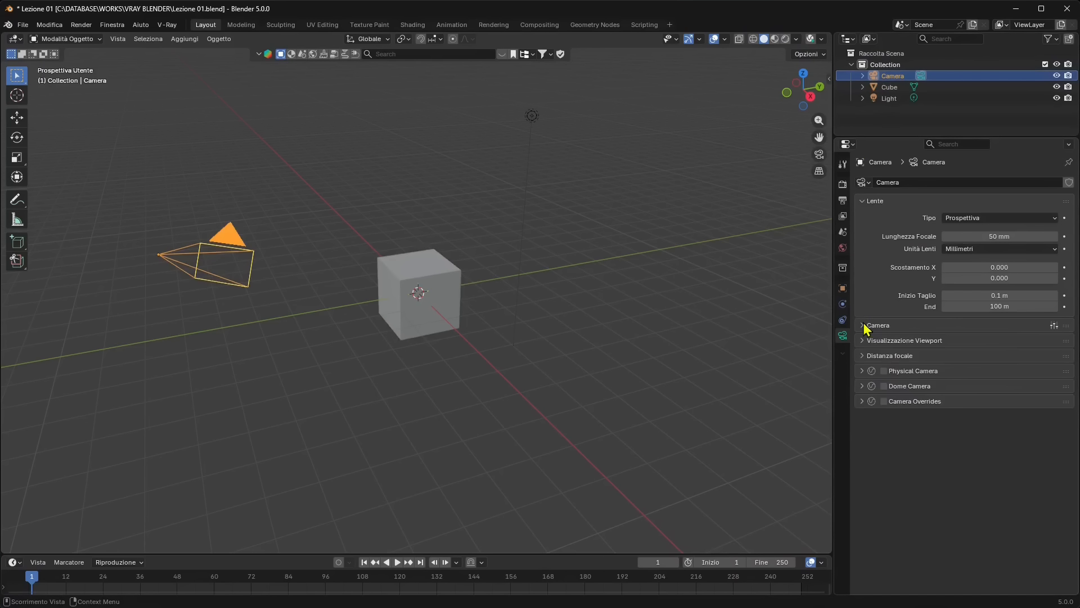
pyautogui.click(863, 372)
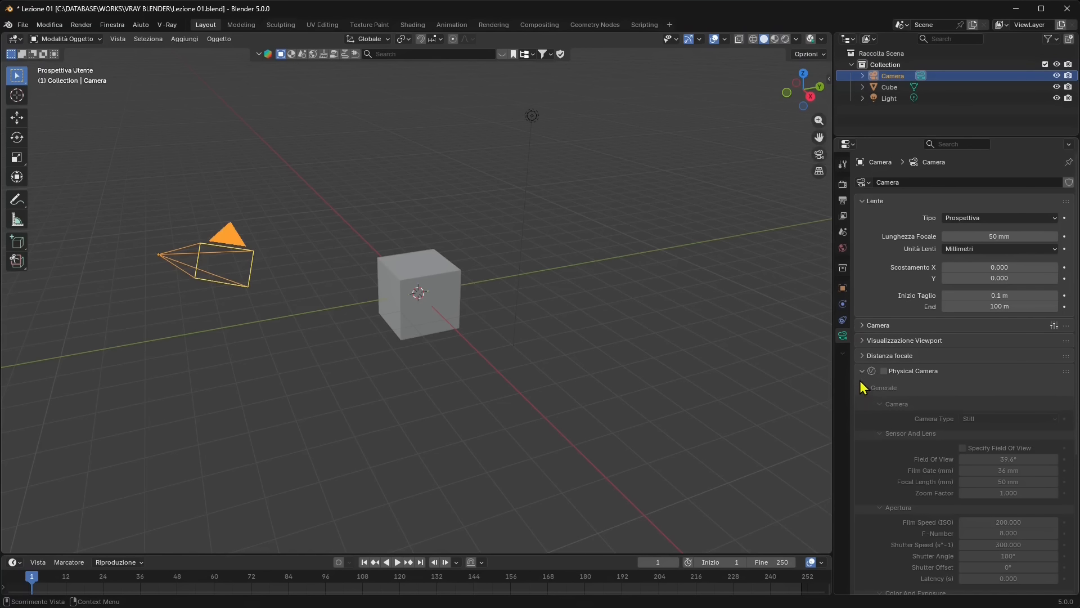
pyautogui.click(862, 374)
pyautogui.click(862, 374)
pyautogui.scroll(-6, 898, 474)
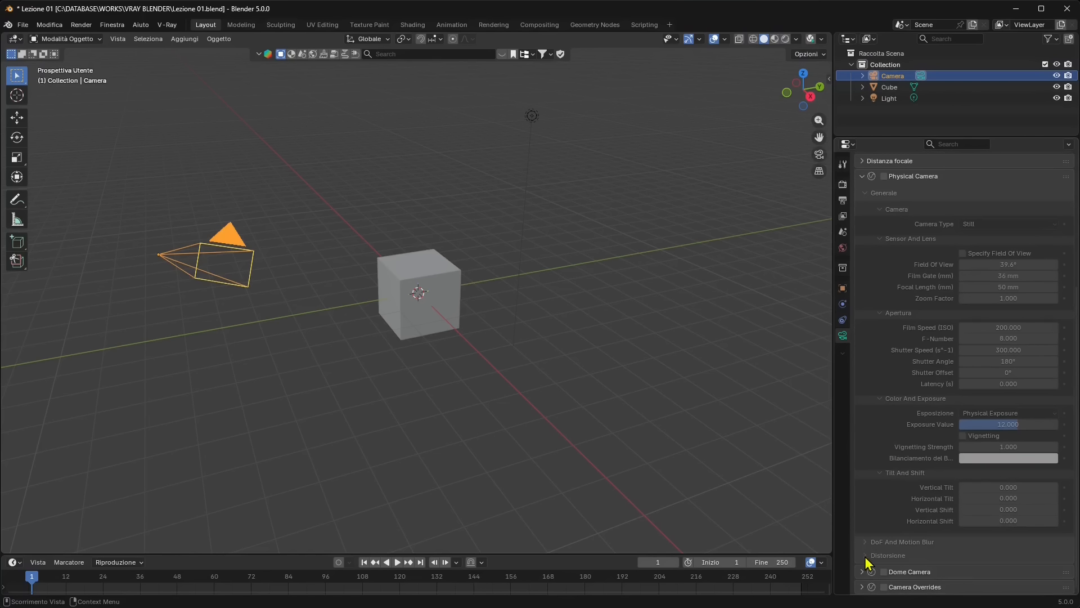
pyautogui.scroll(-1, 889, 560)
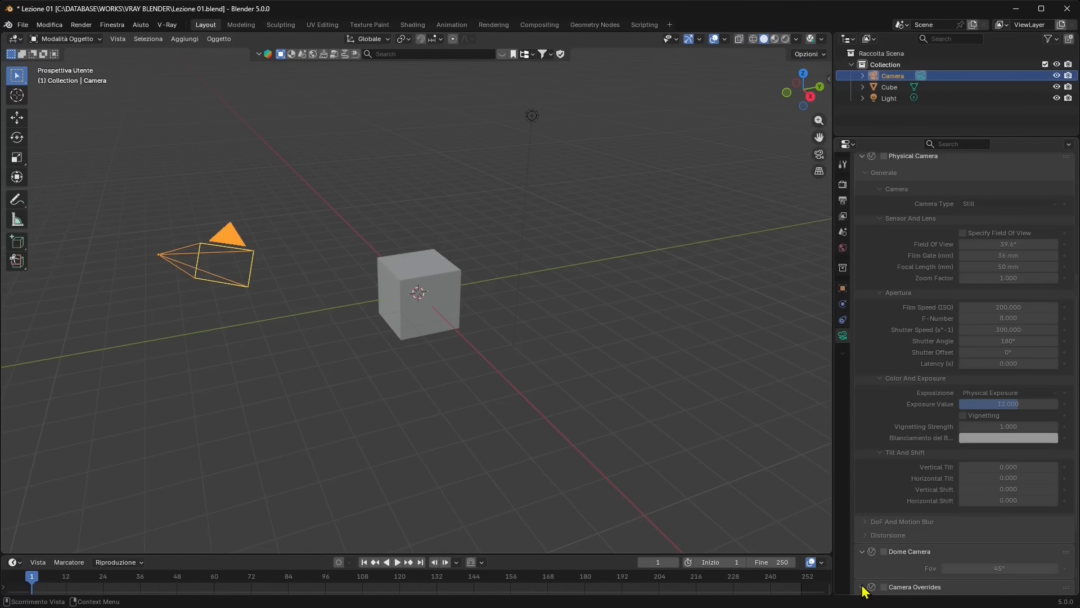
pyautogui.scroll(3, 878, 541)
pyautogui.scroll(6, 885, 511)
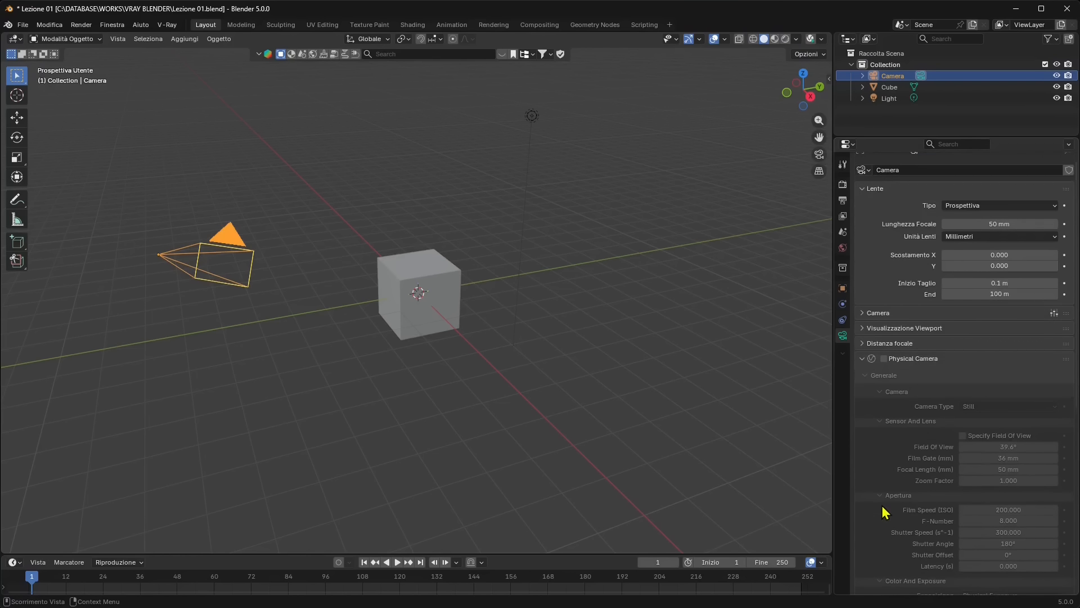
pyautogui.click(843, 184)
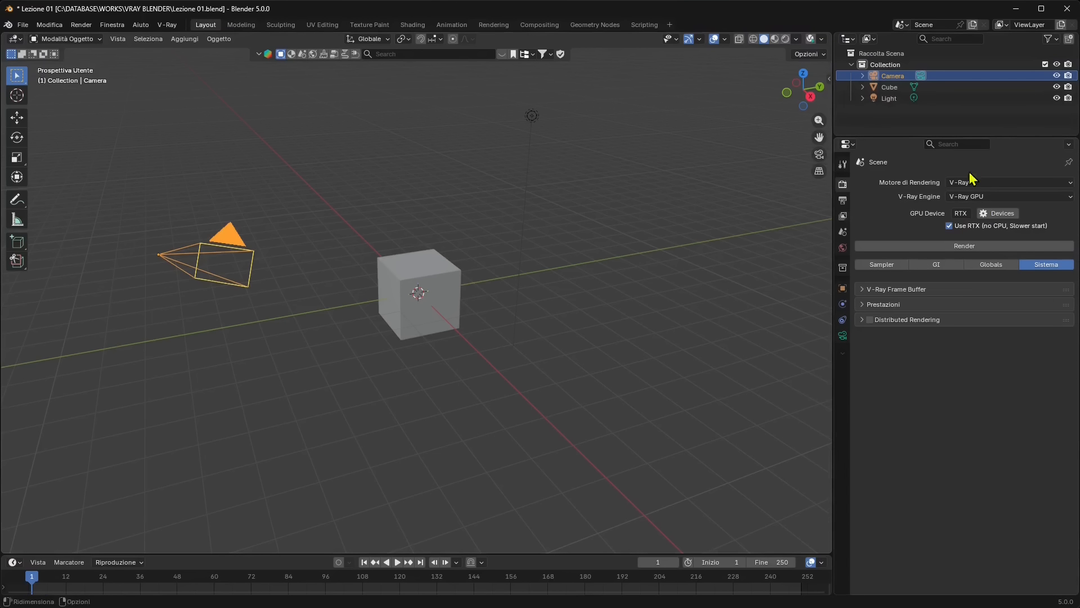
# Look through the general and V-Ray commands, then open the V-Ray Frame Buffer to view the rendered cube and close it
pyautogui.click(728, 298)
pyautogui.moveTo(642, 329); pyautogui.dragTo(531, 336, button='middle')
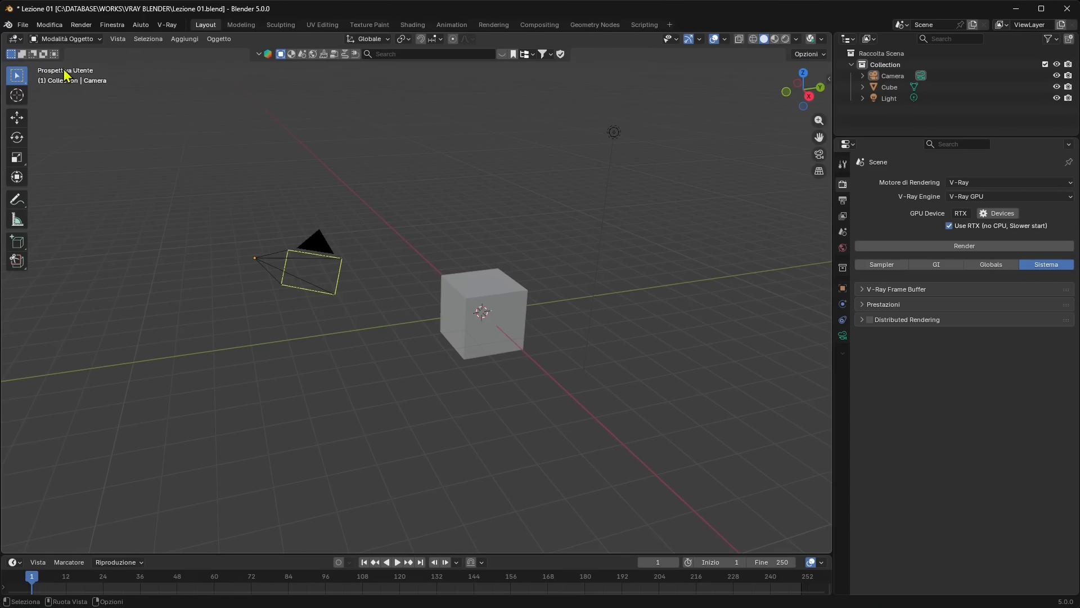
pyautogui.click(23, 26)
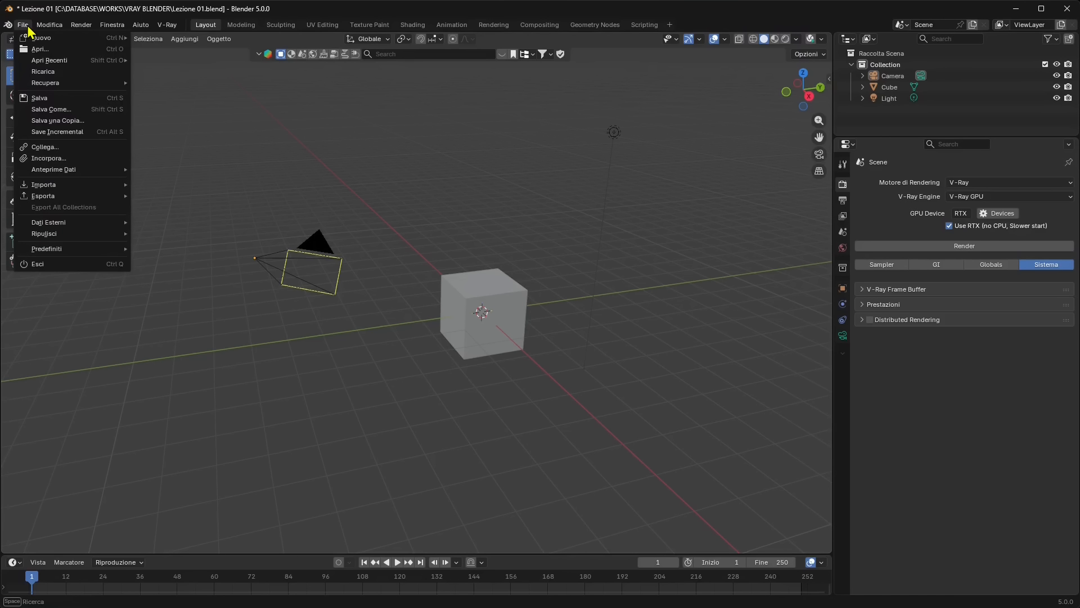
pyautogui.moveTo(42, 28)
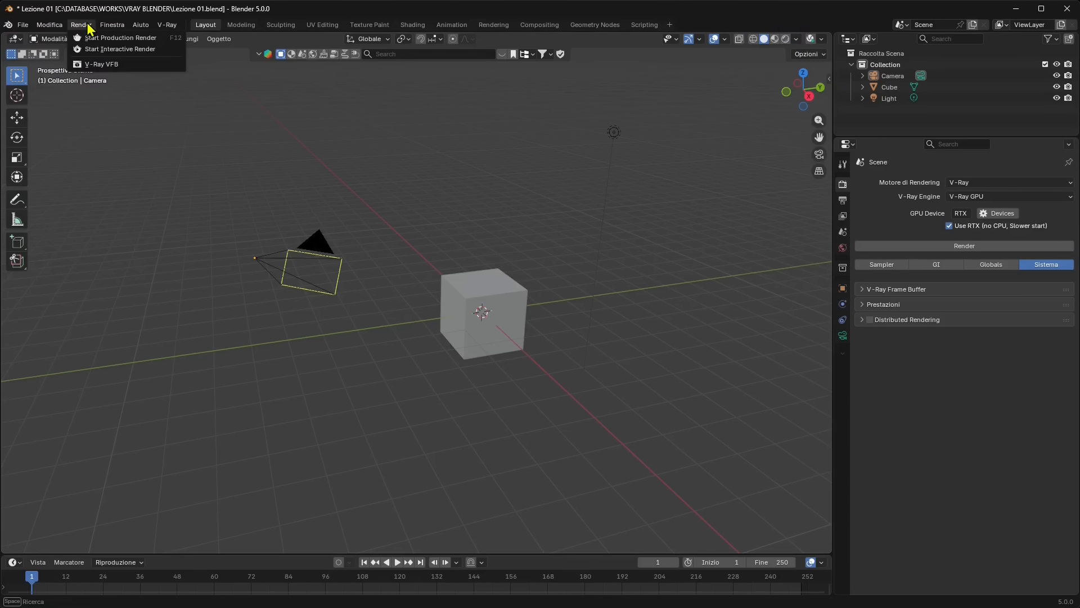
pyautogui.moveTo(117, 29)
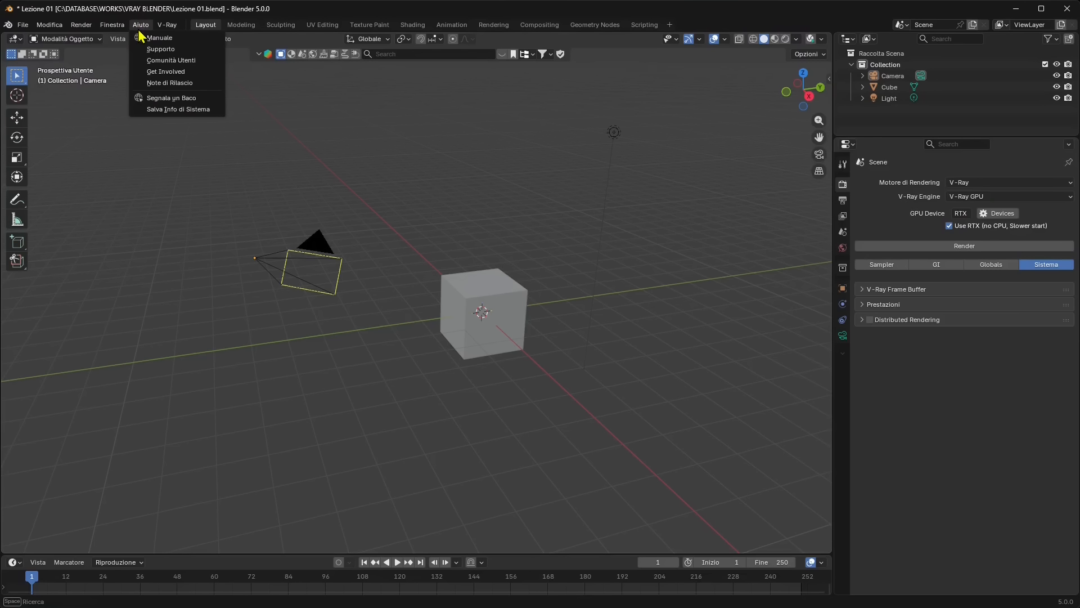
pyautogui.moveTo(176, 29)
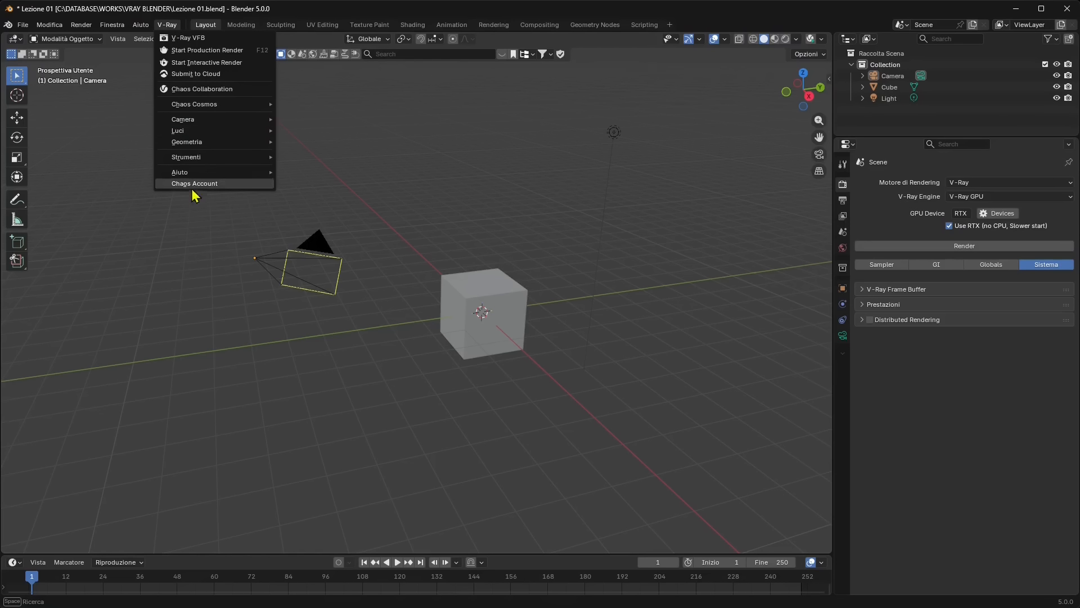
pyautogui.click(201, 38)
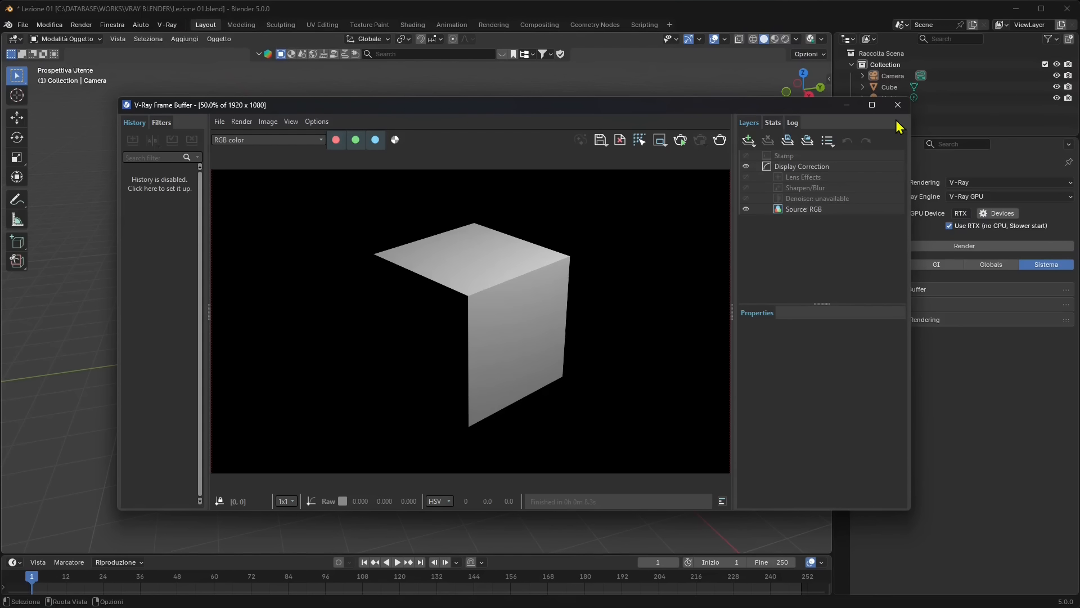
pyautogui.click(903, 105)
# Look over the Chaos Collaboration and Chaos Cosmos options, then add a V-Ray Physical Camera to the scene
pyautogui.click(169, 25)
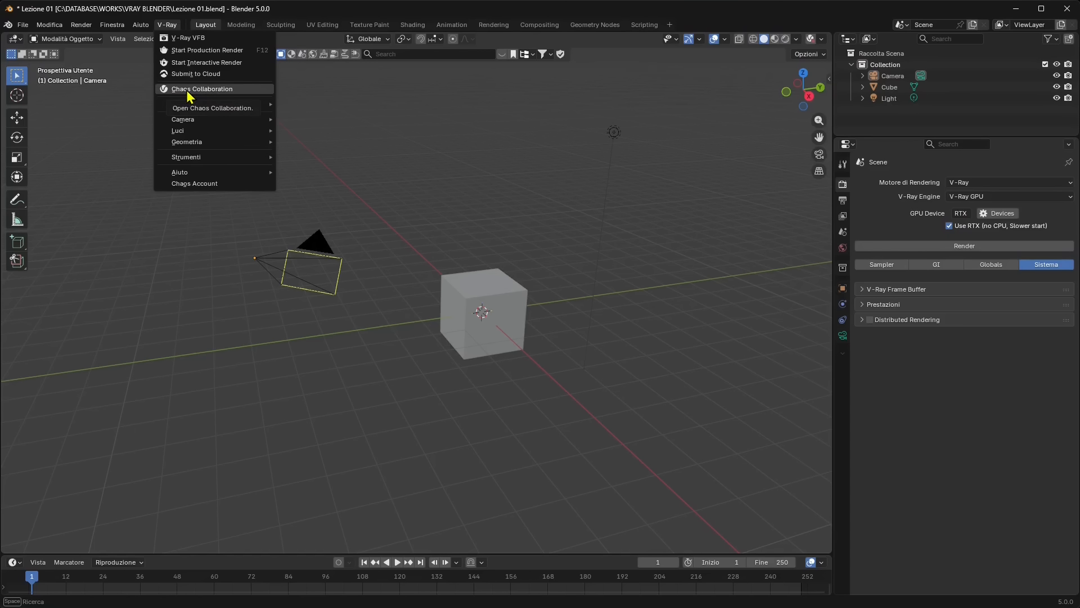
pyautogui.moveTo(191, 105)
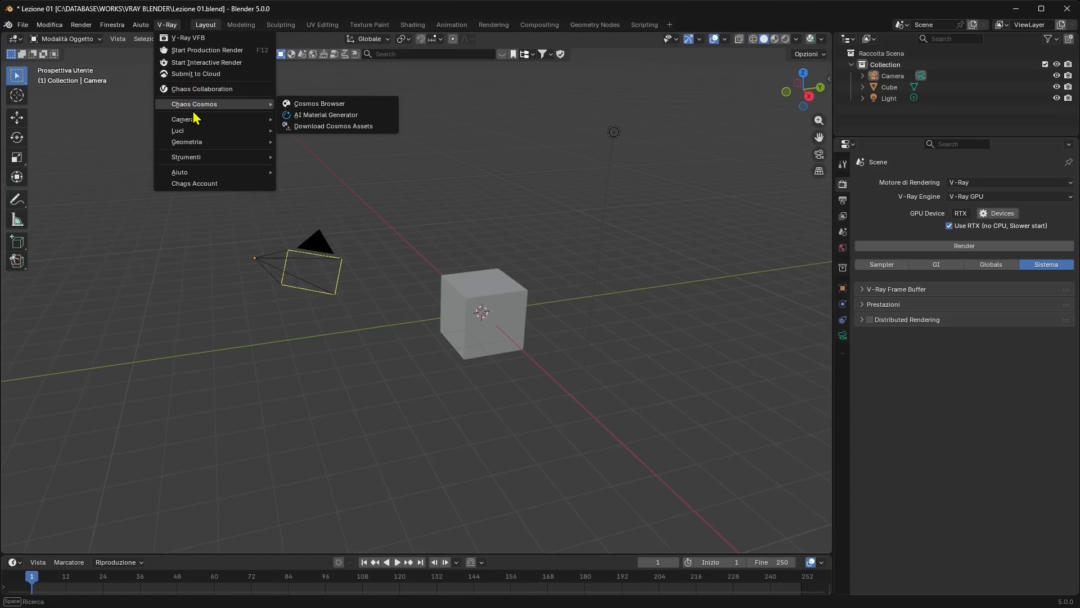
pyautogui.moveTo(191, 129)
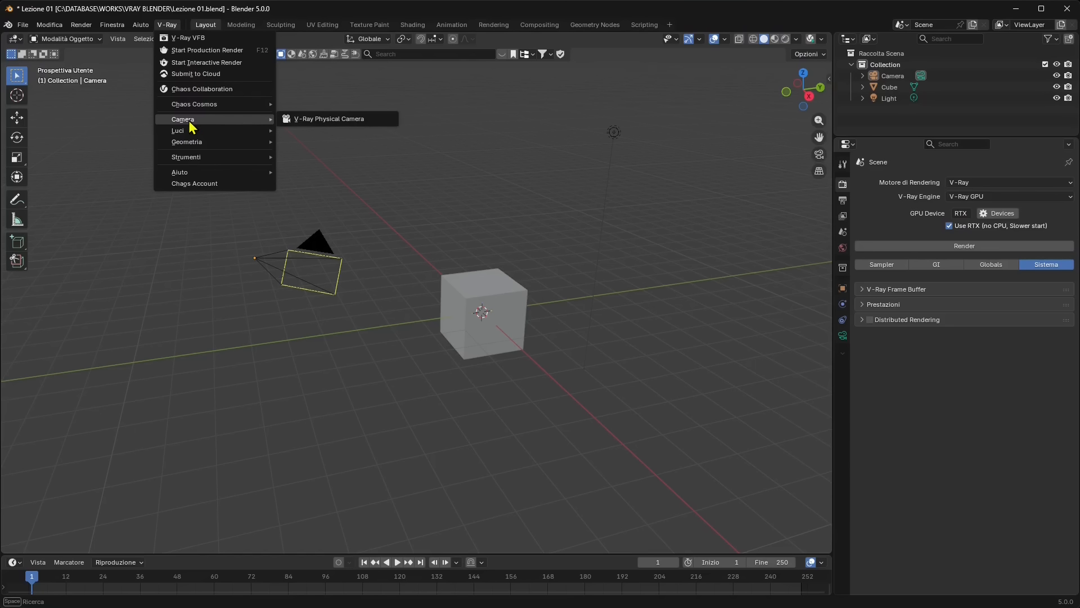
pyautogui.click(350, 120)
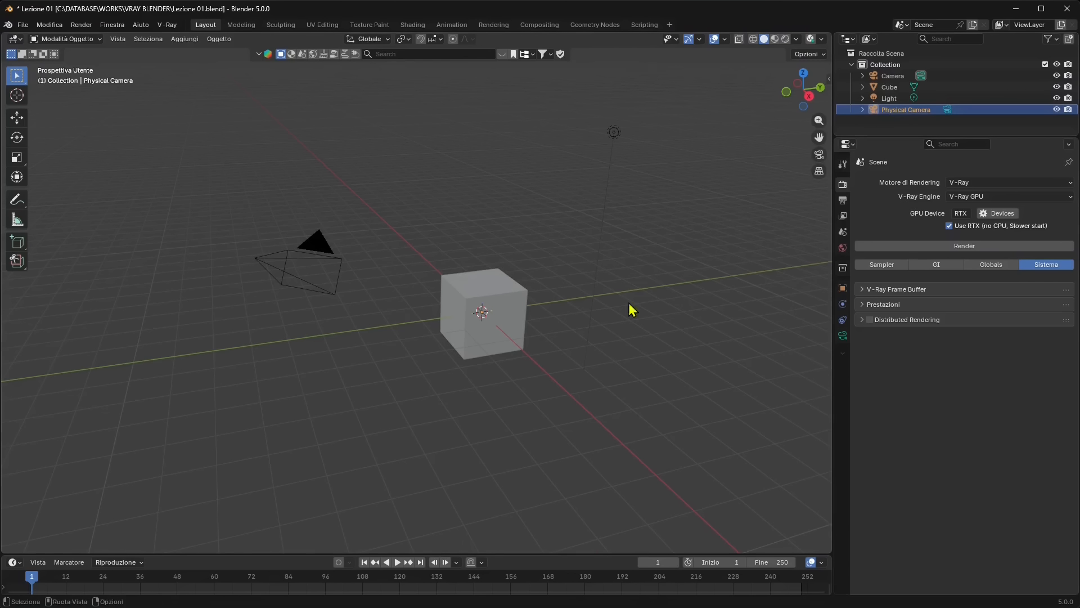
# Move the new physical camera up above the cube and horizontally away from it, then deselect it
pyautogui.moveTo(628, 308); pyautogui.dragTo(413, 366, button='middle')
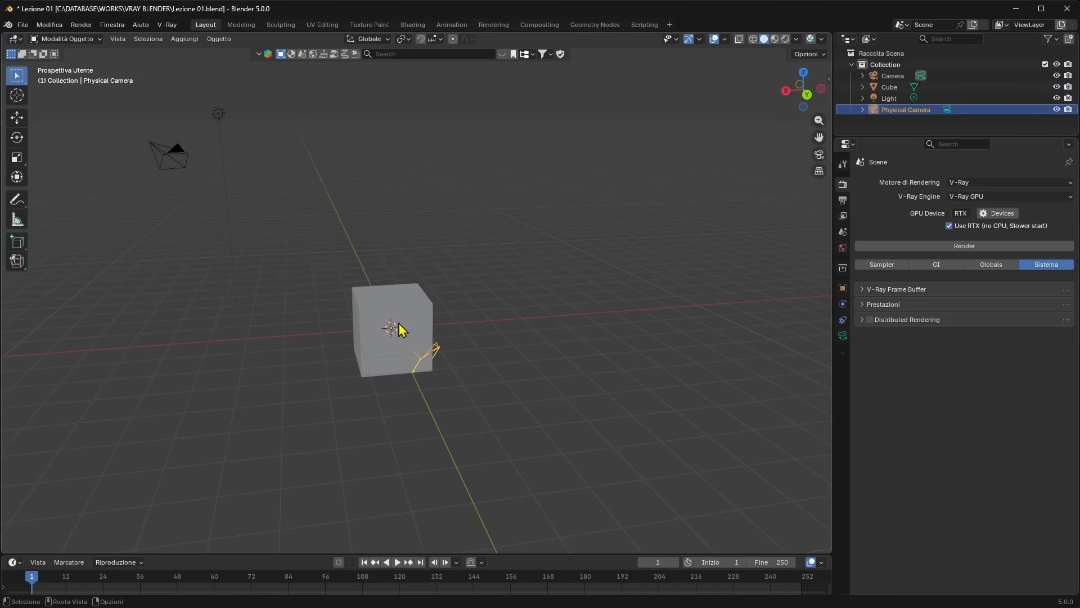
pyautogui.click(17, 117)
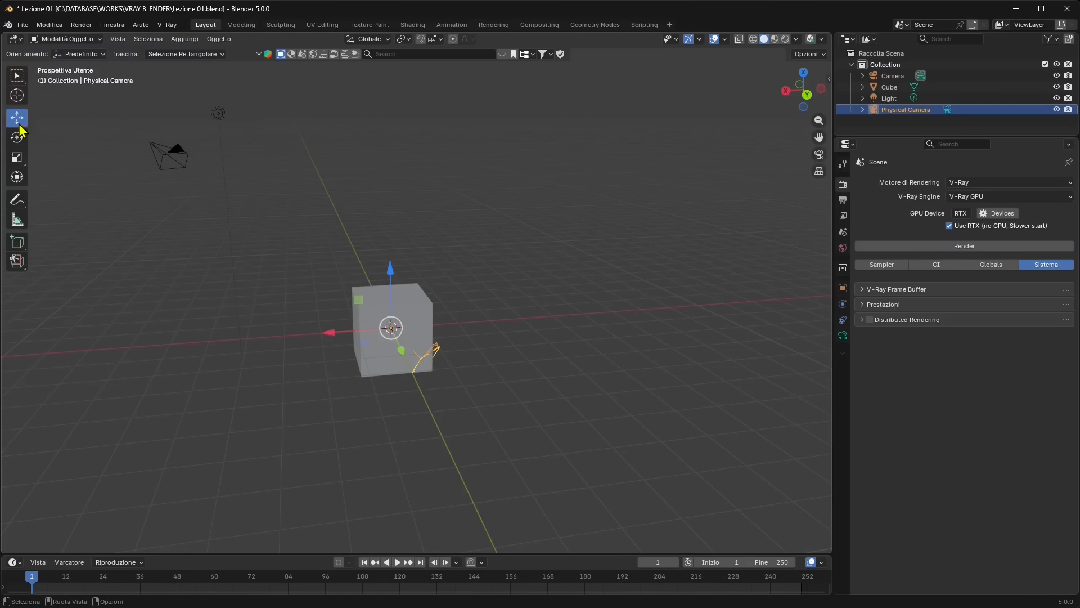
pyautogui.moveTo(393, 277); pyautogui.dragTo(419, 109)
pyautogui.moveTo(425, 276); pyautogui.dragTo(466, 277, button='middle')
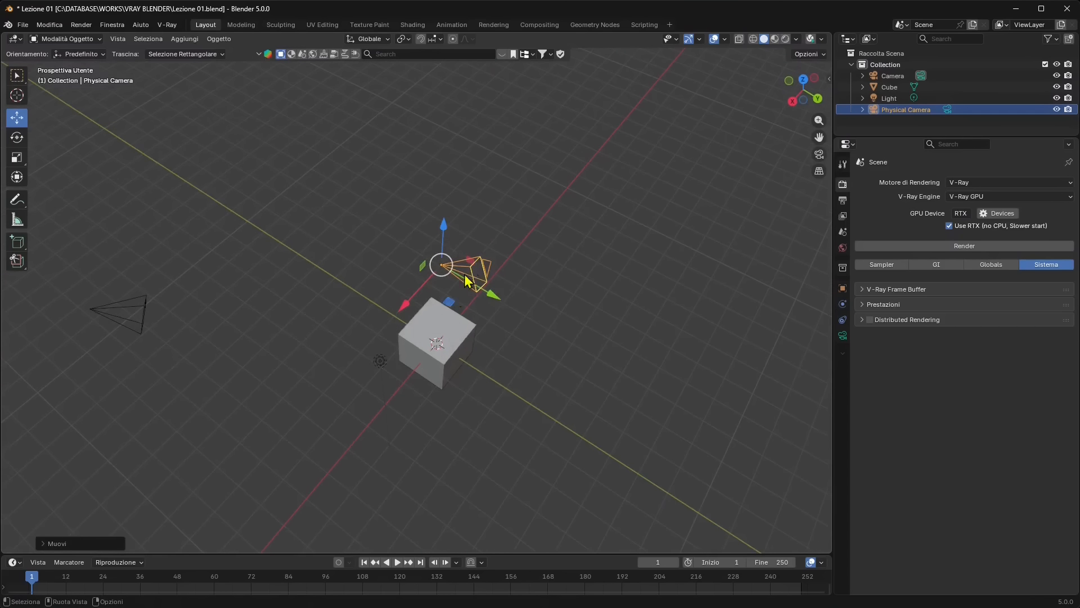
pyautogui.moveTo(445, 305); pyautogui.dragTo(157, 453)
pyautogui.moveTo(296, 406); pyautogui.dragTo(356, 366, button='middle')
pyautogui.click(360, 288)
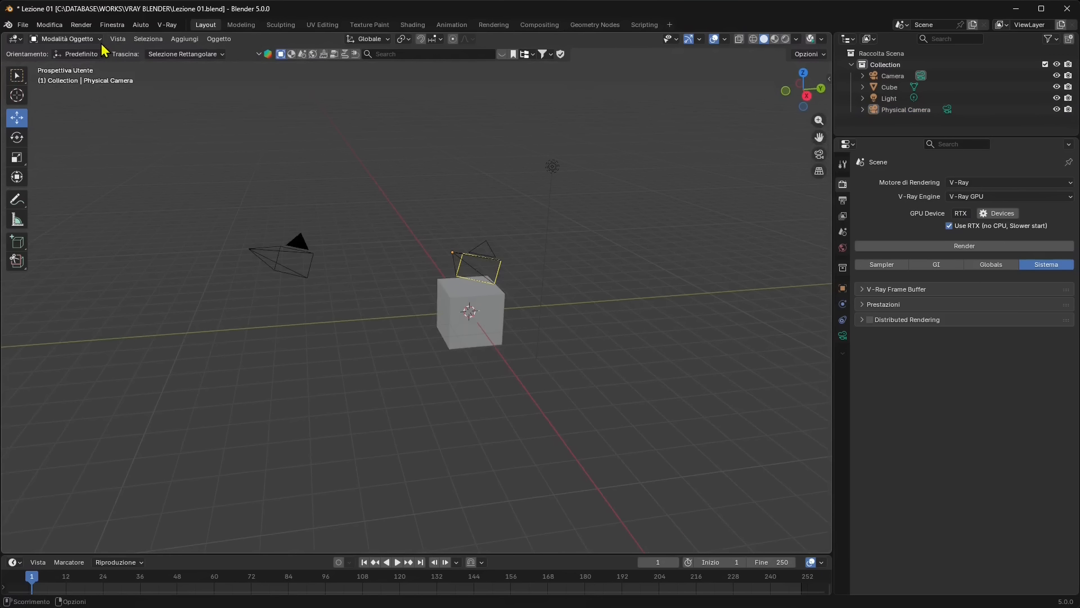
# Review the V-Ray light types, the Scene, Proxy and Fur geometry options and the Convert Materials tool
pyautogui.click(167, 26)
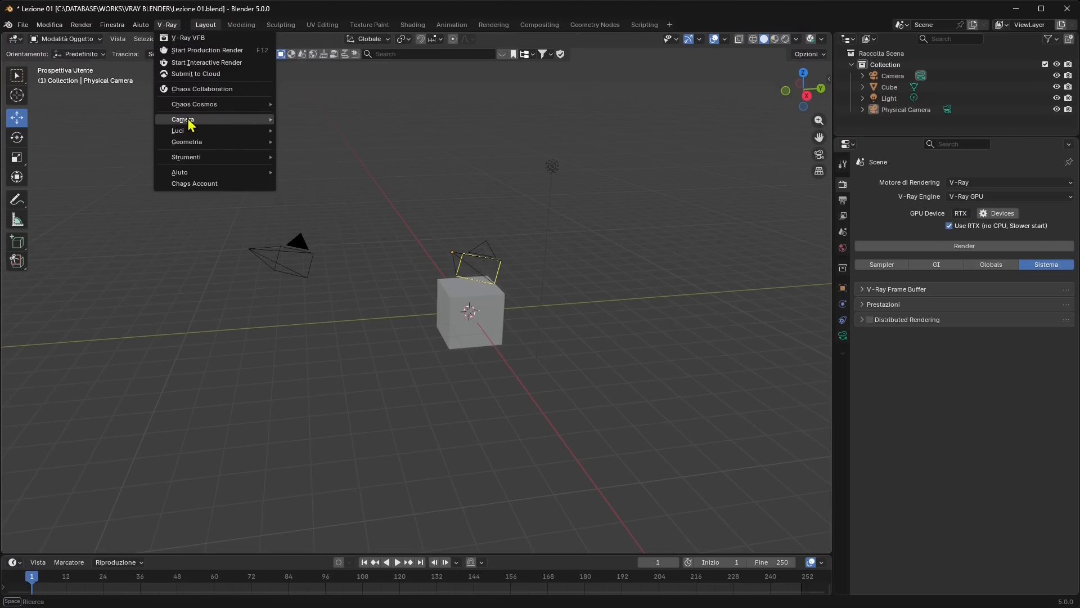
pyautogui.moveTo(189, 122)
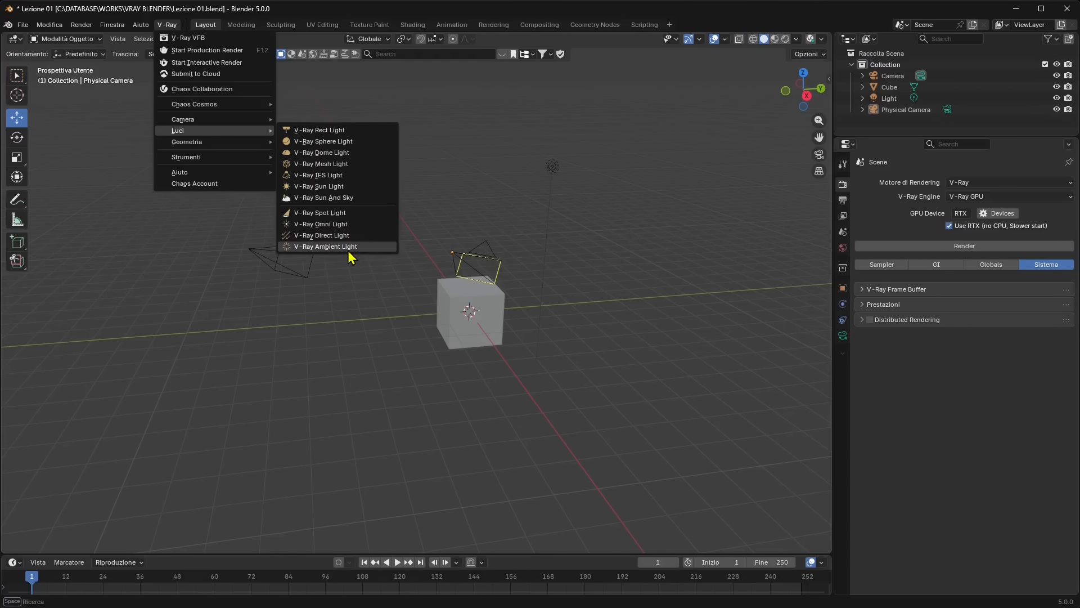
pyautogui.moveTo(253, 142)
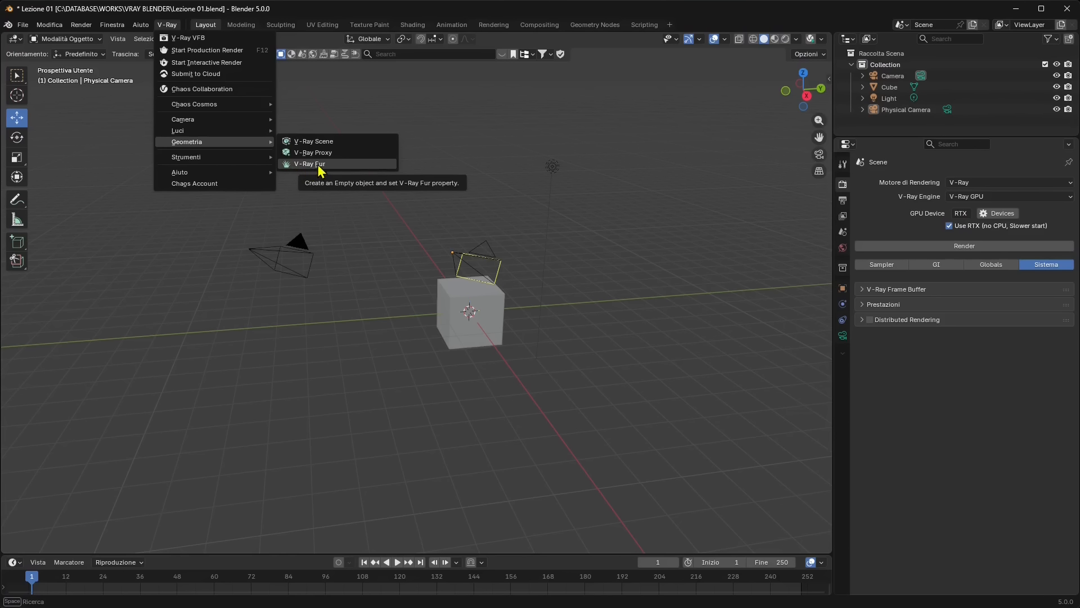
pyautogui.moveTo(230, 162)
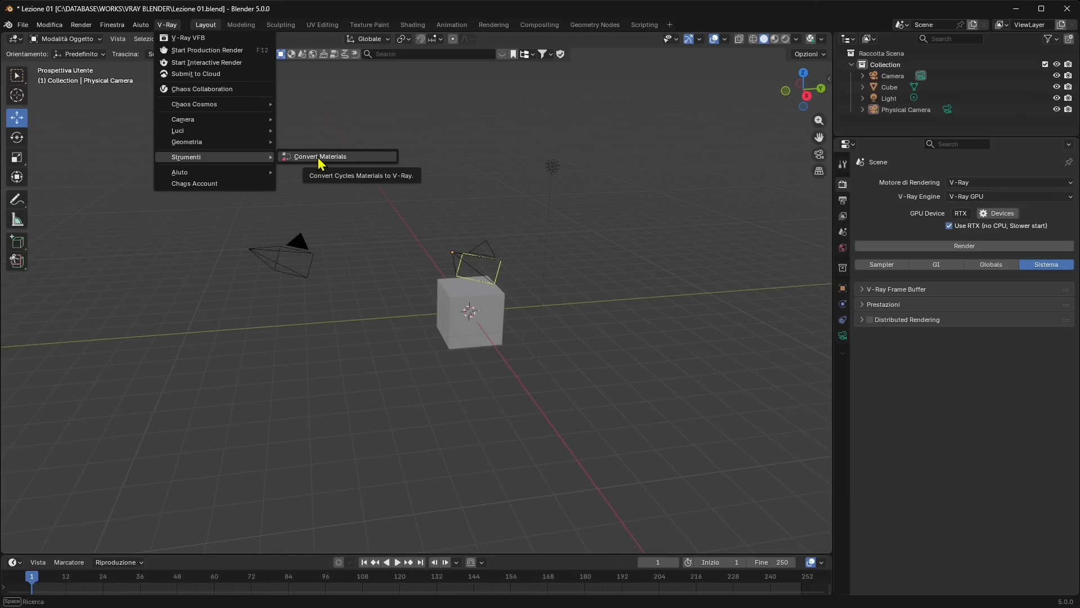
pyautogui.moveTo(171, 176)
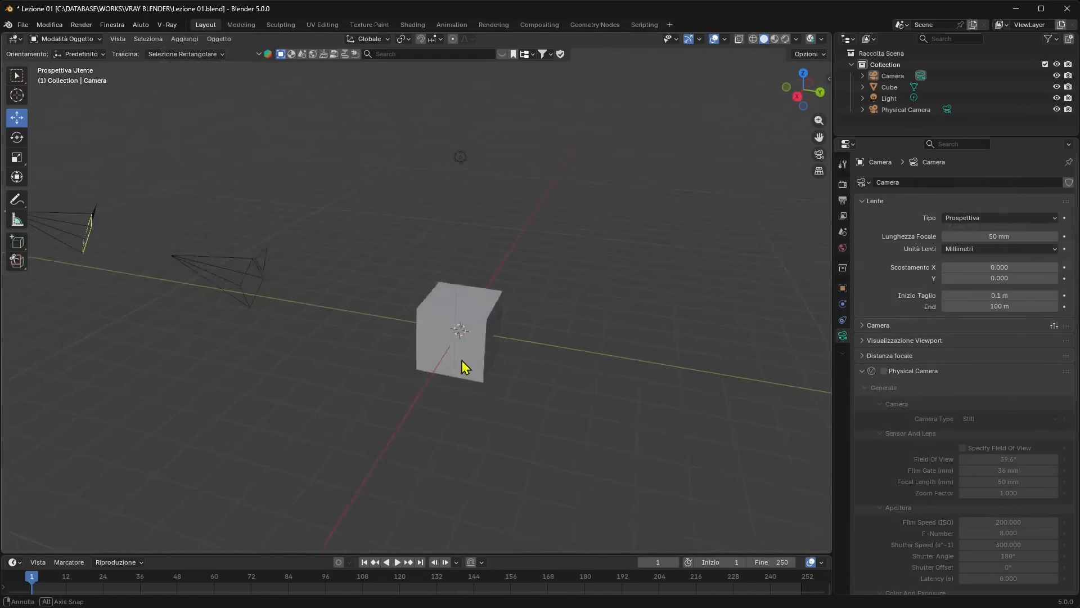
# Add a plane mesh at the origin and scale it up uniformly until it extends well beyond the cube on all sides
pyautogui.moveTo(462, 367); pyautogui.dragTo(183, 20, button='middle')
pyautogui.click(185, 38)
pyautogui.moveTo(203, 52)
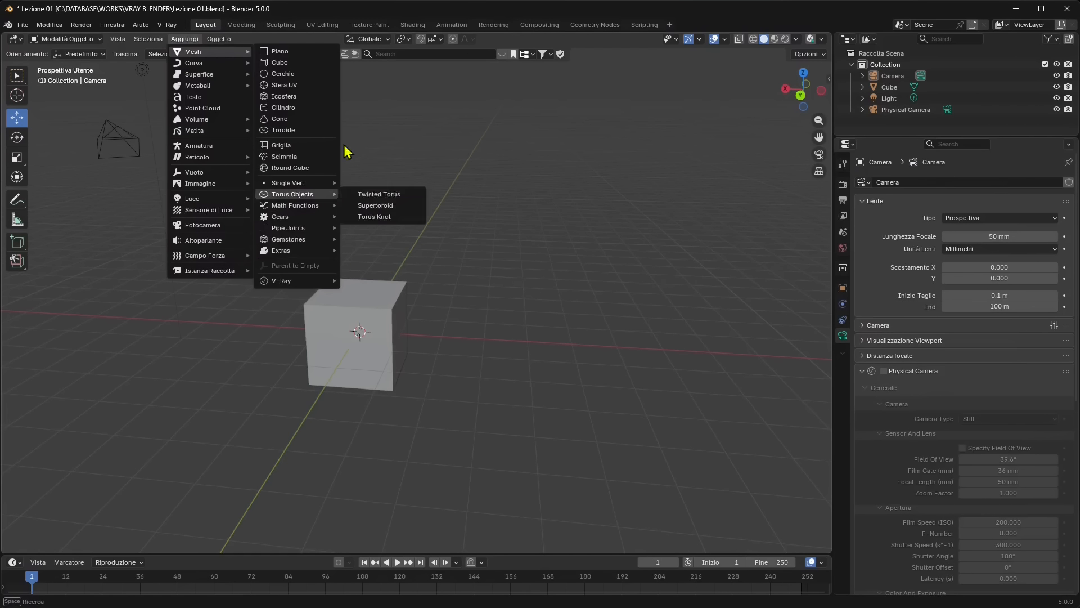
pyautogui.click(299, 52)
pyautogui.moveTo(398, 357); pyautogui.dragTo(217, 282, button='middle')
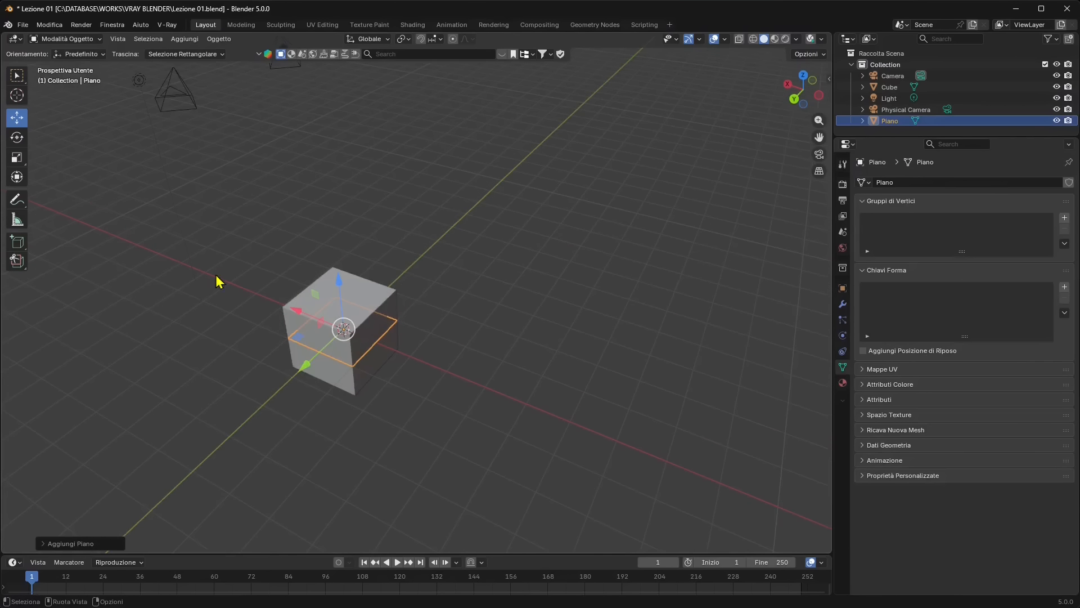
pyautogui.click(17, 157)
pyautogui.moveTo(397, 367); pyautogui.dragTo(487, 521)
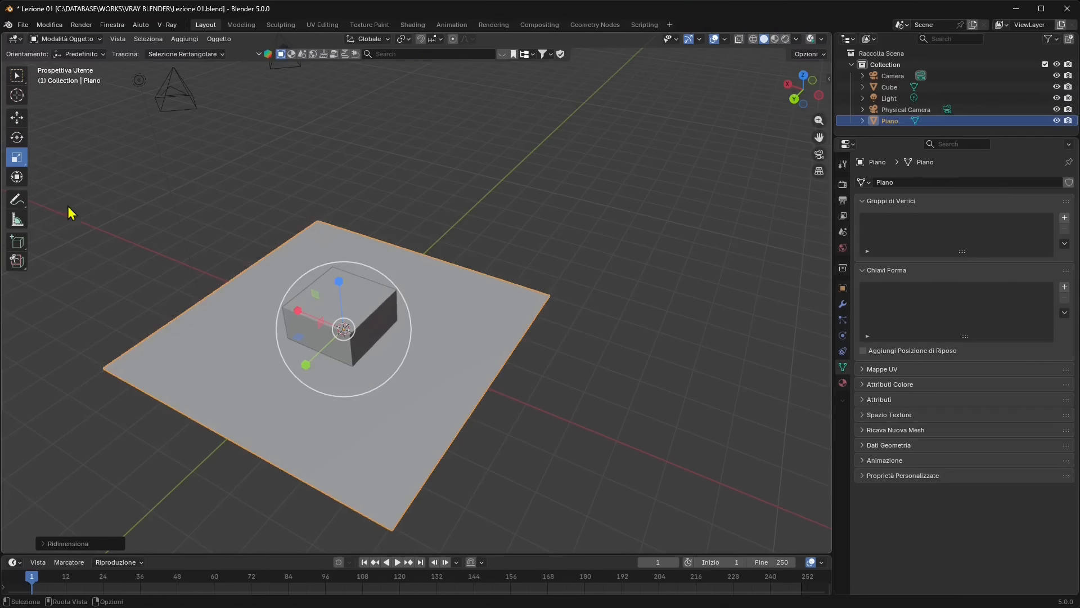
# Scale the ground plane up further and add a monkey mesh (Scimmia) at the origin
pyautogui.moveTo(386, 381)
pyautogui.mouseDown()
pyautogui.moveTo(410, 403)
pyautogui.moveTo(398, 387)
pyautogui.mouseUp()
pyautogui.click(184, 38)
pyautogui.moveTo(193, 52)
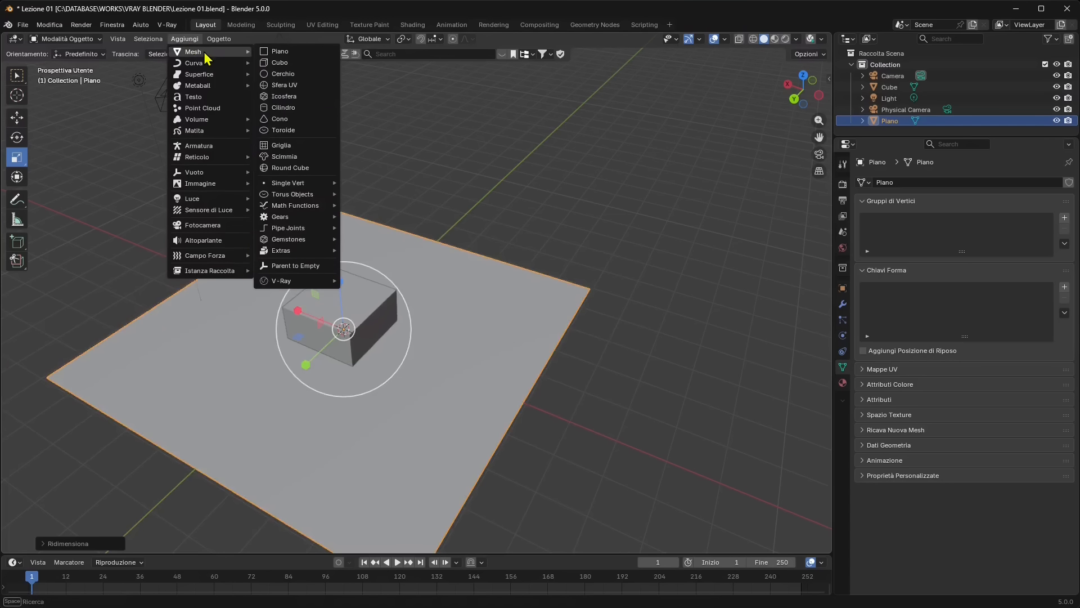
pyautogui.click(292, 157)
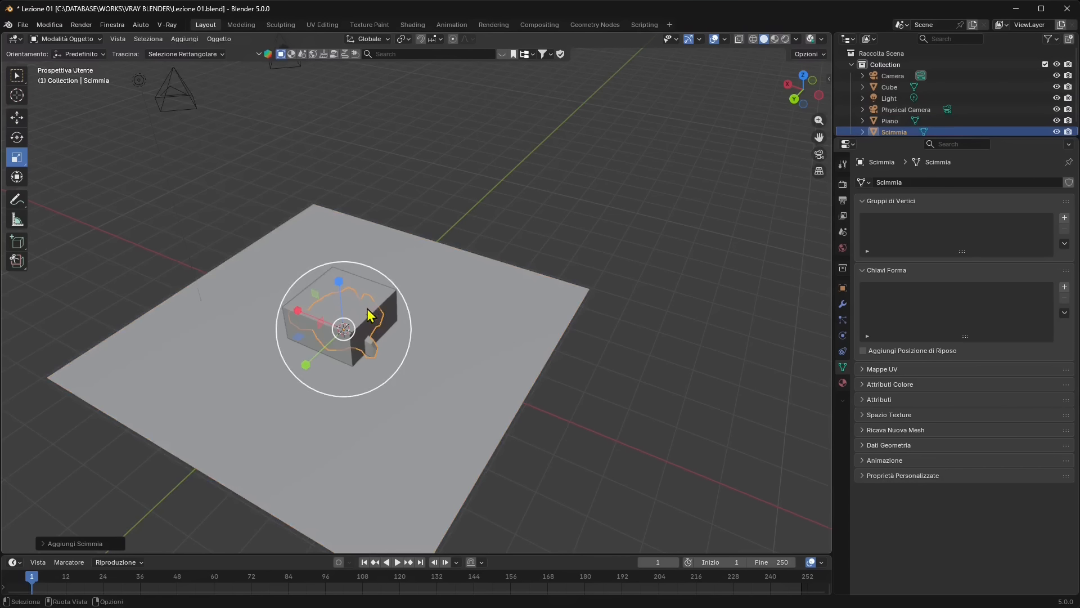
# Move the monkey head straight up along Z until it sits on top of the cube
pyautogui.moveTo(292, 168); pyautogui.dragTo(395, 372, button='middle')
pyautogui.scroll(1, 459, 333)
pyautogui.moveTo(458, 291); pyautogui.dragTo(470, 182)
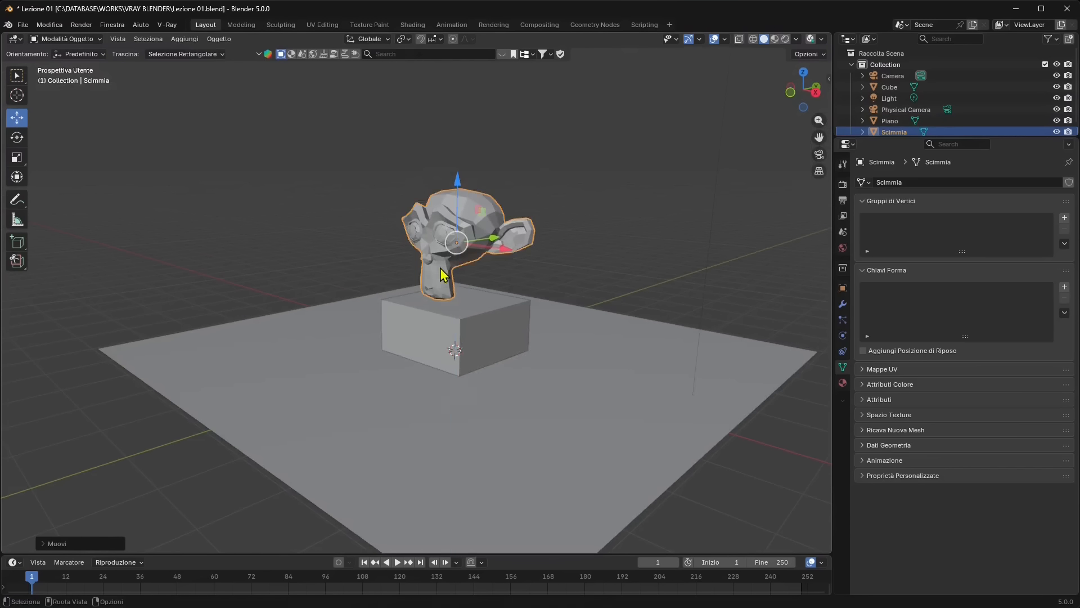
# Add a Subdivision Surface modifier (Suddivisione Superfice) to the monkey head
pyautogui.moveTo(441, 269); pyautogui.dragTo(500, 282, button='middle')
pyautogui.scroll(2, 495, 292)
pyautogui.keyDown('shift'); pyautogui.moveTo(477, 315); pyautogui.dragTo(477, 347, button='middle'); pyautogui.keyUp('shift')
pyautogui.moveTo(518, 386); pyautogui.dragTo(554, 387, button='middle')
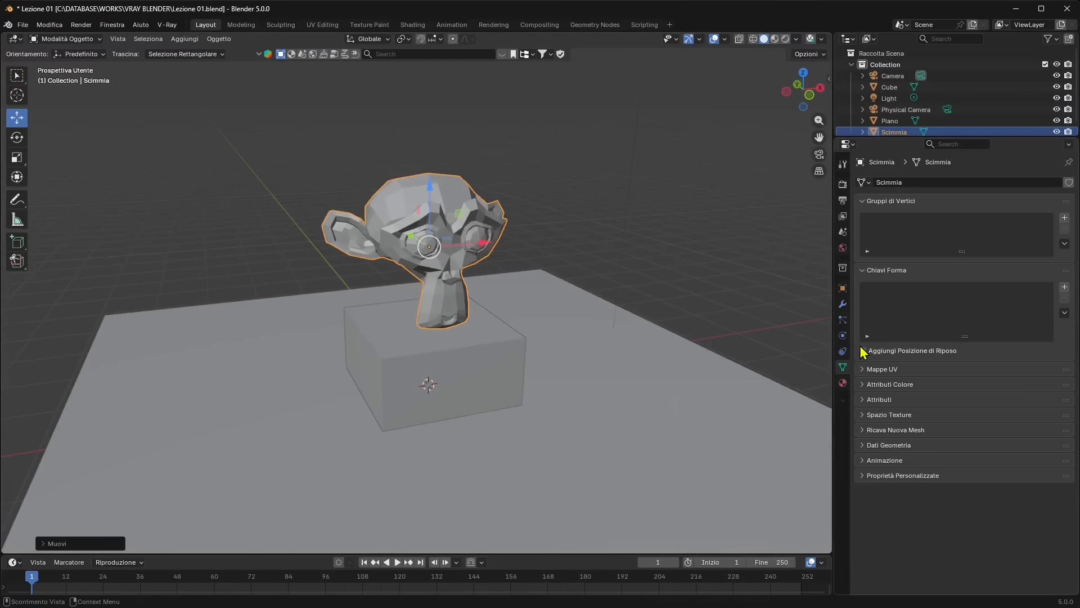
pyautogui.click(842, 304)
pyautogui.click(887, 185)
pyautogui.click(870, 180)
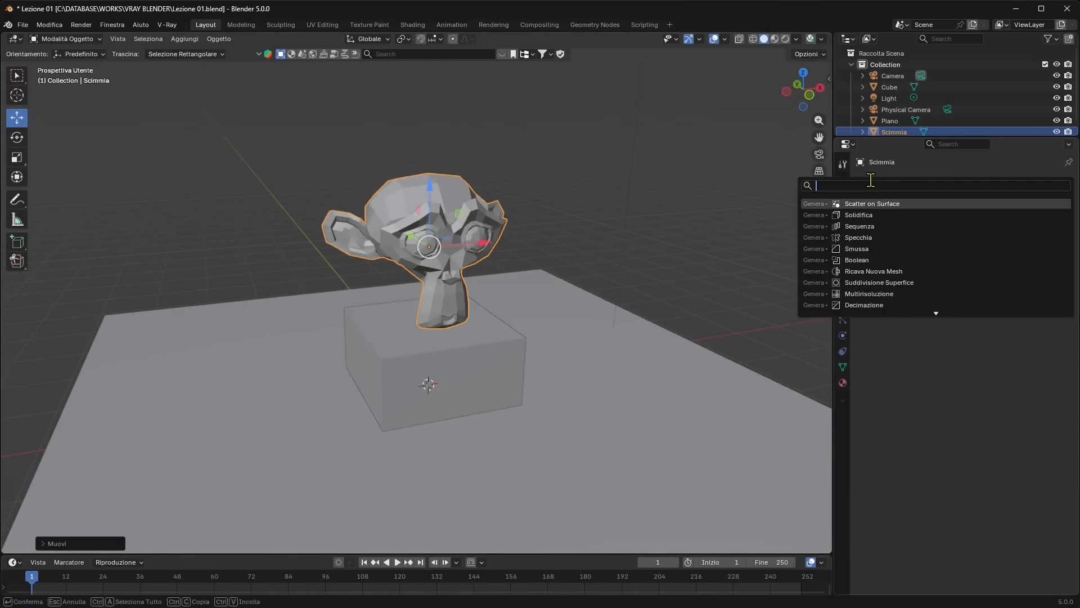
pyautogui.write('sud')
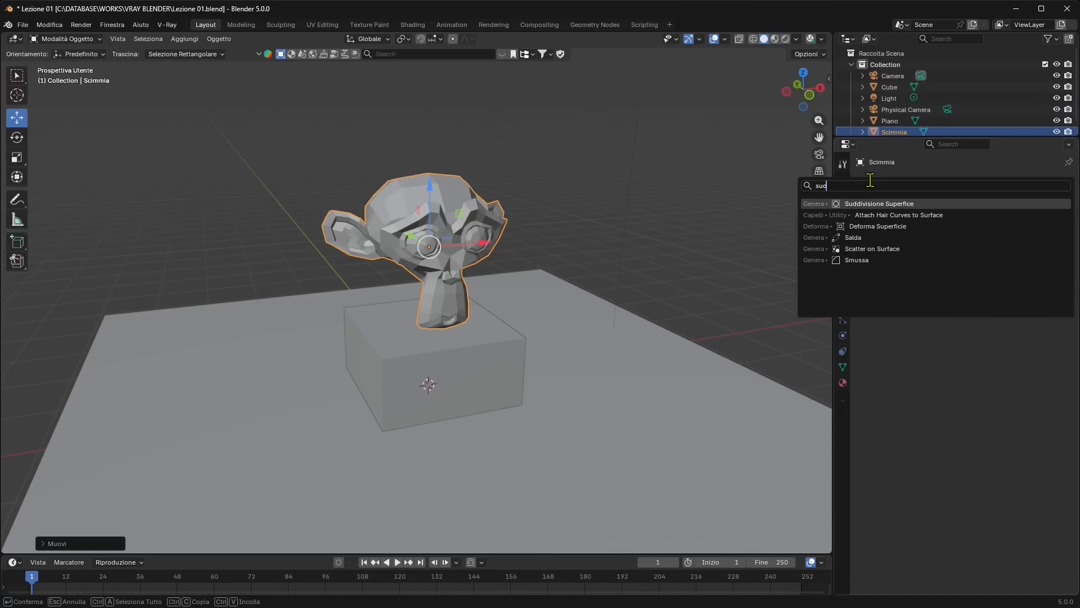
pyautogui.click(881, 204)
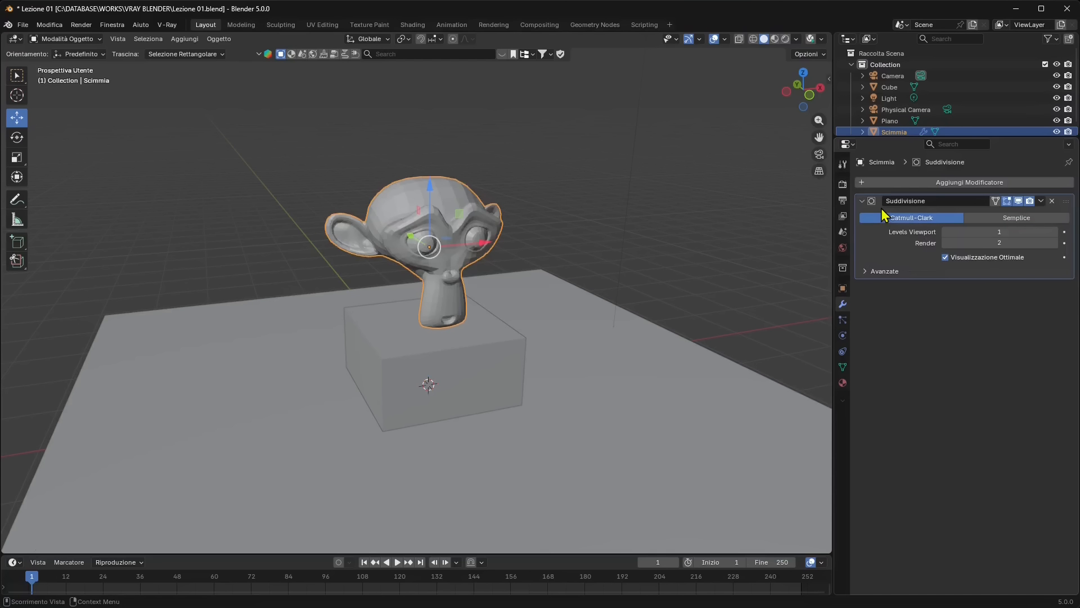
# Set the monkey's subdivision levels to 3 for both viewport and render, then deselect it
pyautogui.click(1054, 231)
pyautogui.click(1055, 231)
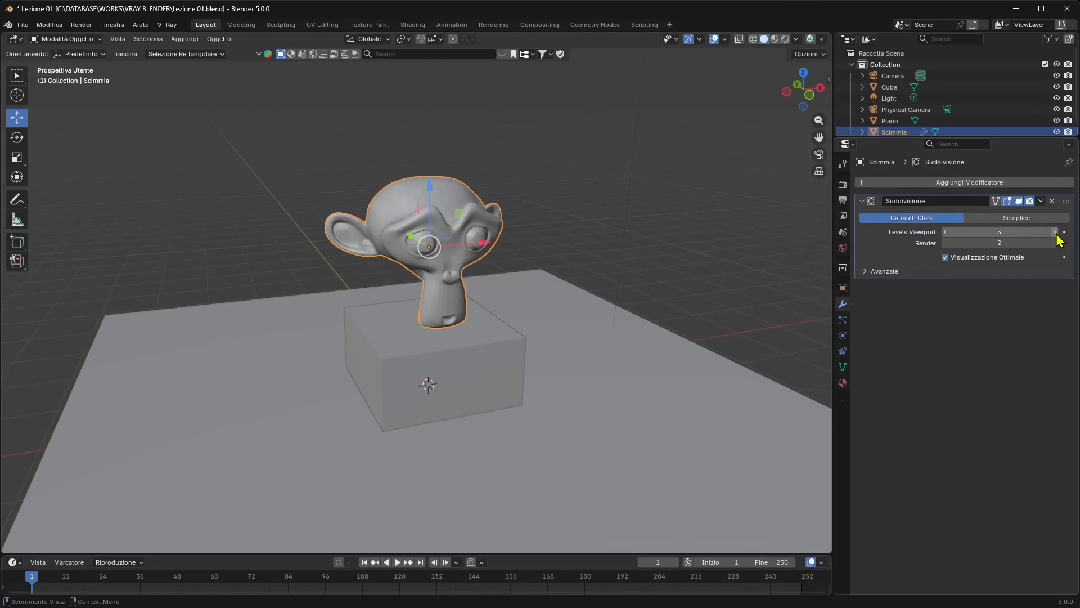
pyautogui.click(1055, 242)
pyautogui.moveTo(653, 388); pyautogui.dragTo(568, 385, button='middle')
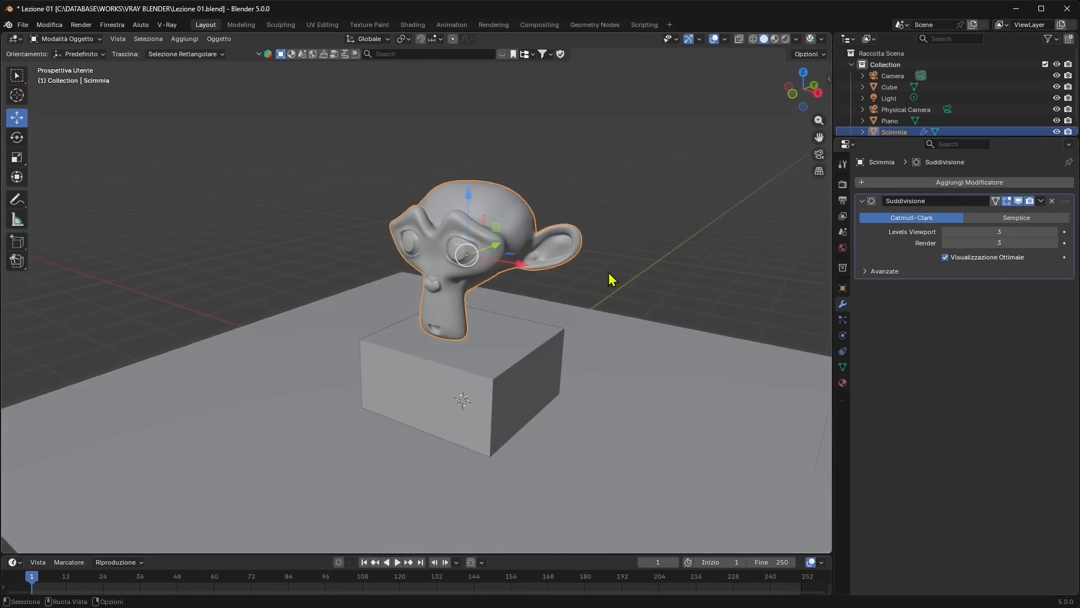
pyautogui.click(607, 276)
# View the scene in Wireframe and Solid shading, then try the Material Preview and Rendered viewport modes
pyautogui.moveTo(472, 344); pyautogui.dragTo(460, 309, button='middle')
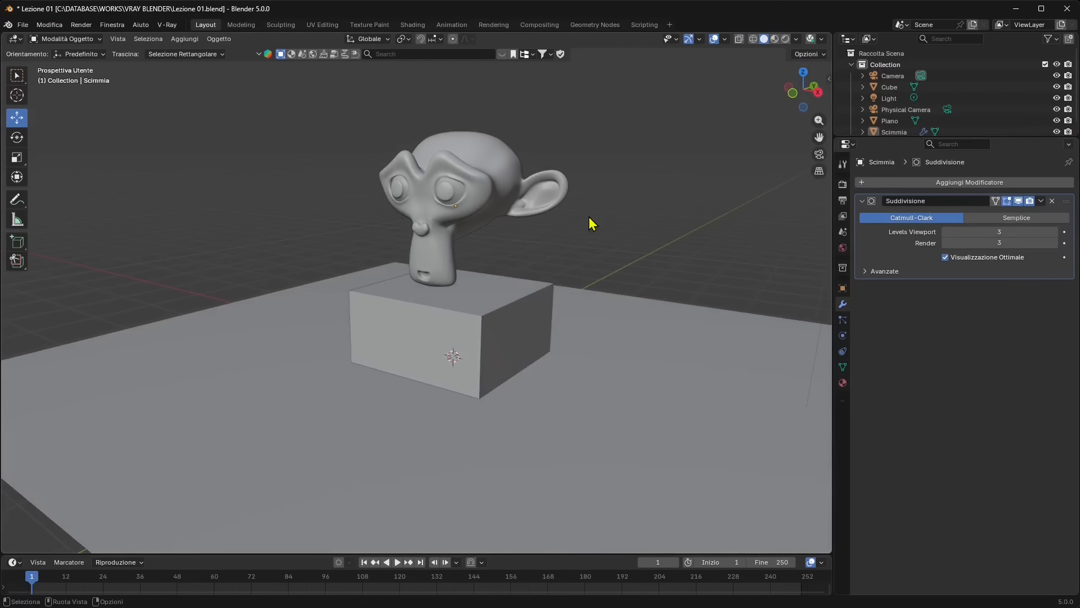
pyautogui.scroll(2, 602, 242)
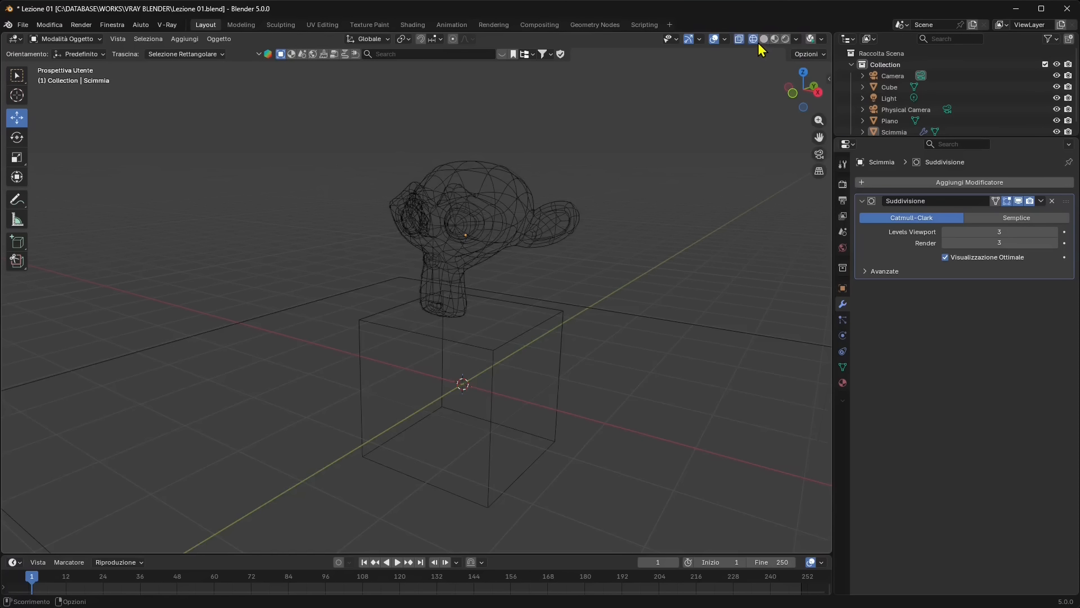
pyautogui.click(755, 40)
pyautogui.click(764, 40)
pyautogui.click(777, 40)
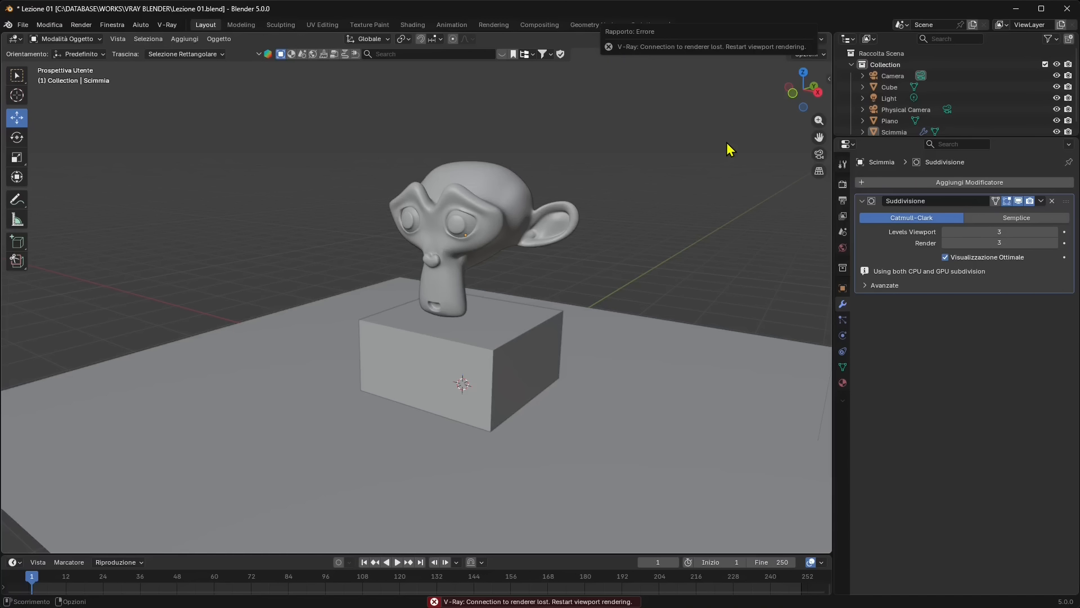
pyautogui.click(786, 39)
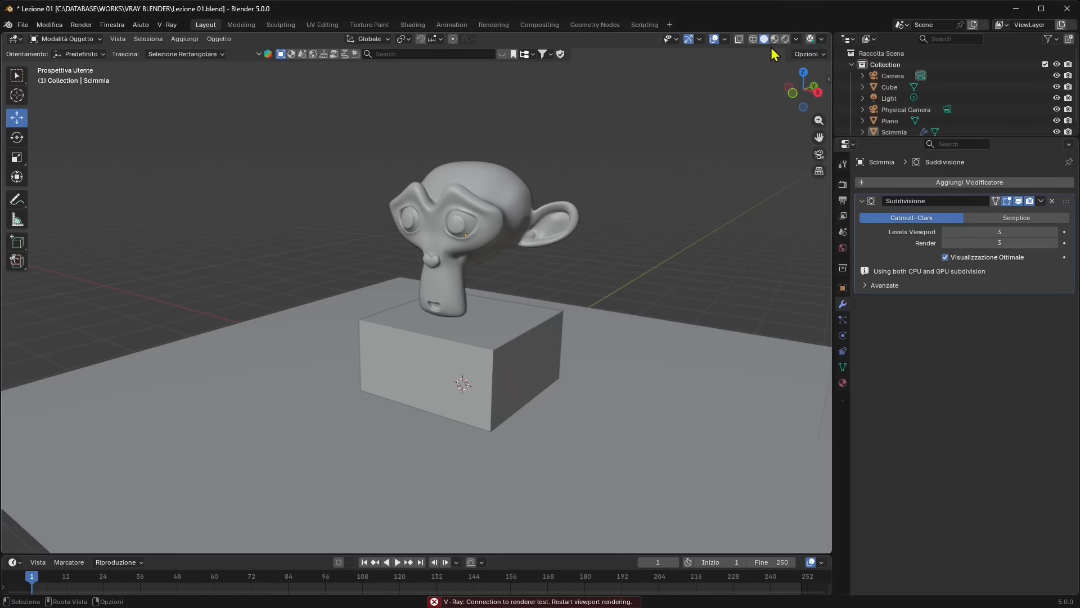
pyautogui.click(786, 39)
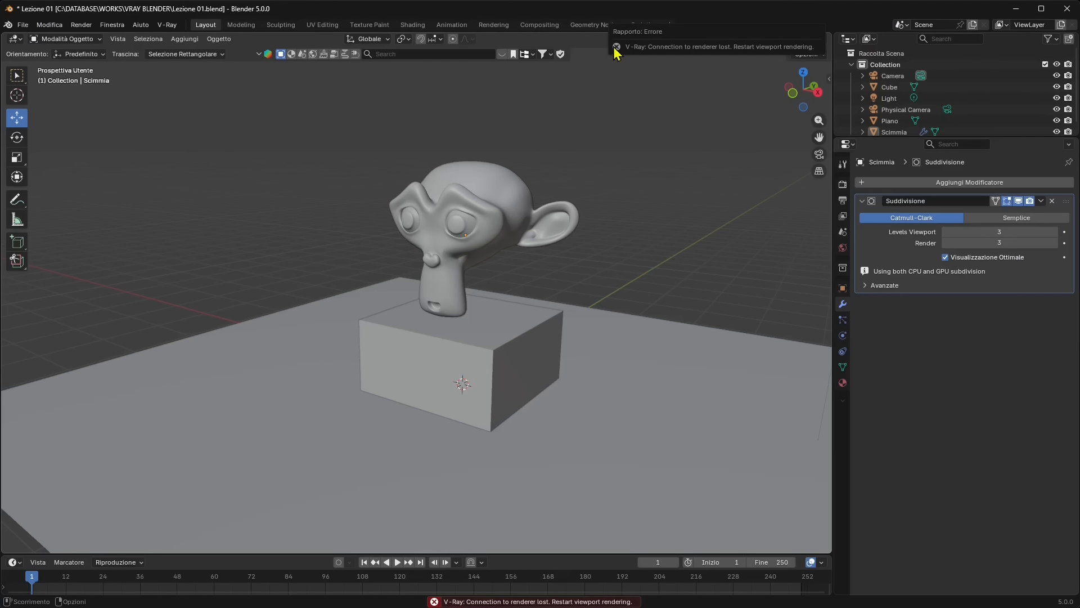
# Try V-Ray as the V-Ray Engine for rendering, then switch it back to V-Ray GPU
pyautogui.click(843, 185)
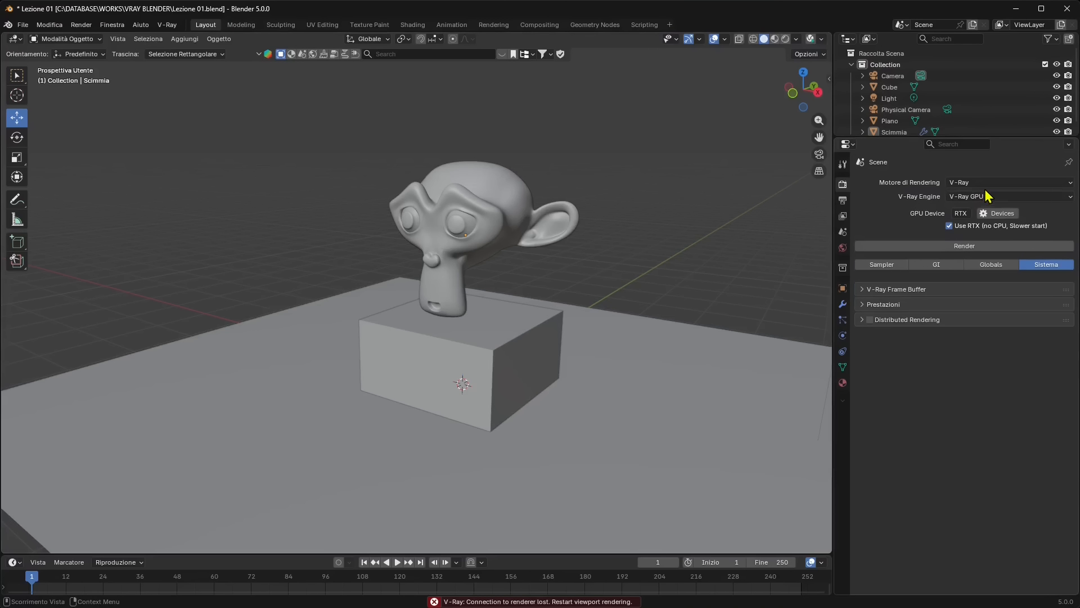
pyautogui.click(978, 196)
pyautogui.click(967, 207)
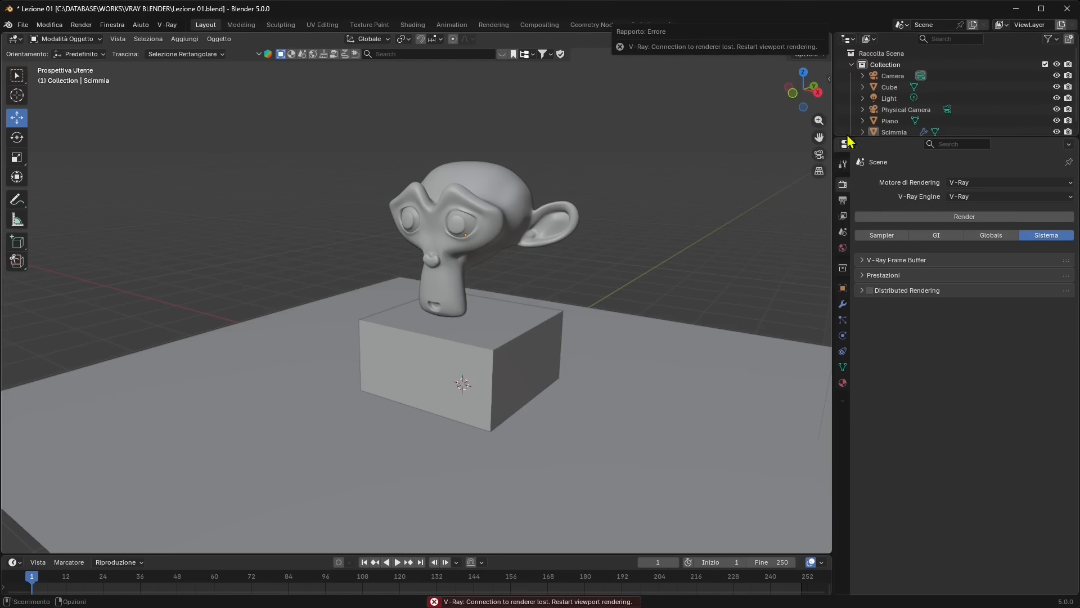
pyautogui.click(974, 199)
pyautogui.click(974, 223)
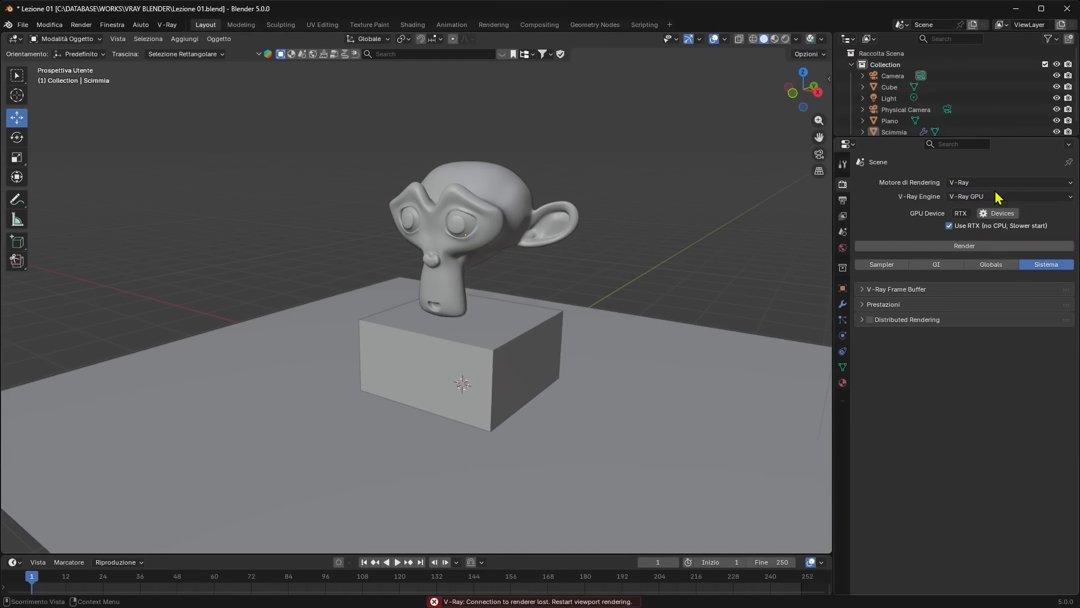
# Set the V-Ray viewport resolution to 25% and enable the viewport denoiser
pyautogui.click(823, 39)
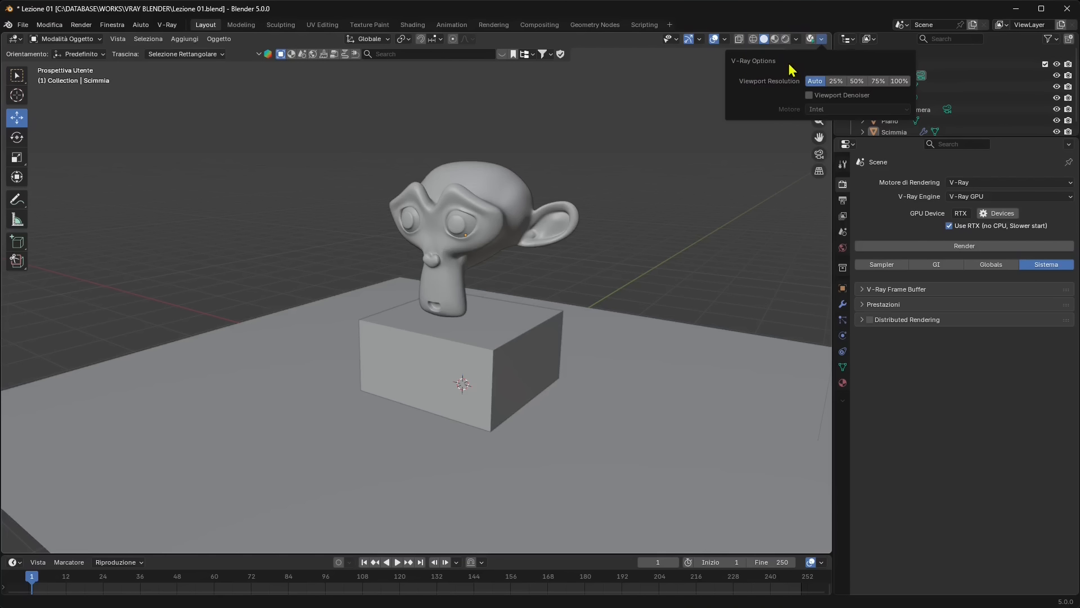
pyautogui.click(813, 42)
pyautogui.click(822, 39)
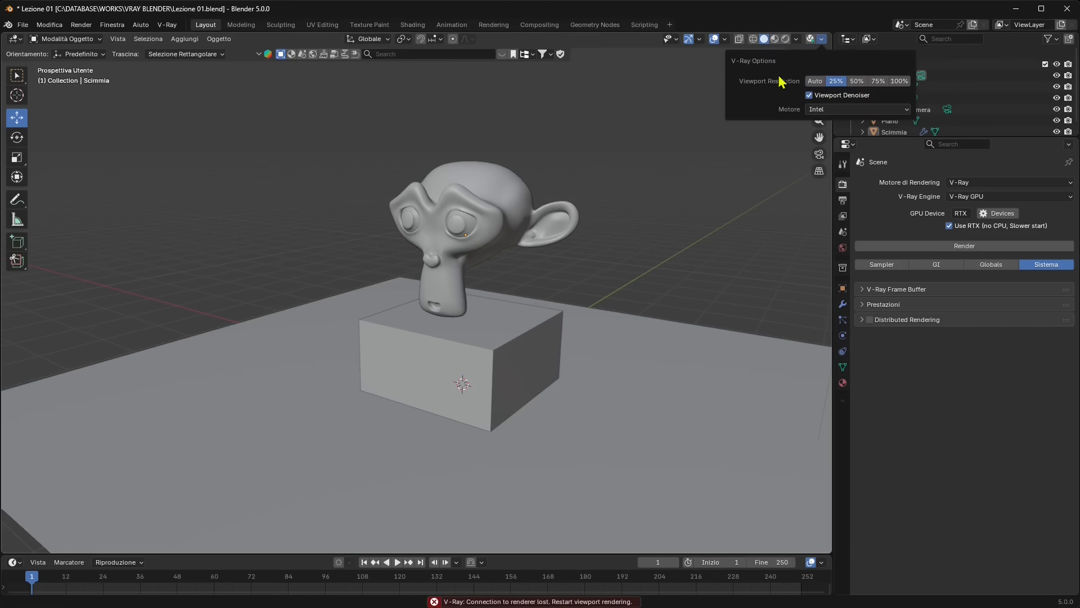
pyautogui.click(837, 81)
# Try to start the V-Ray interactive render, close its frame buffer, and retry the Material Preview and Rendered viewport modes
pyautogui.click(810, 39)
pyautogui.click(646, 50)
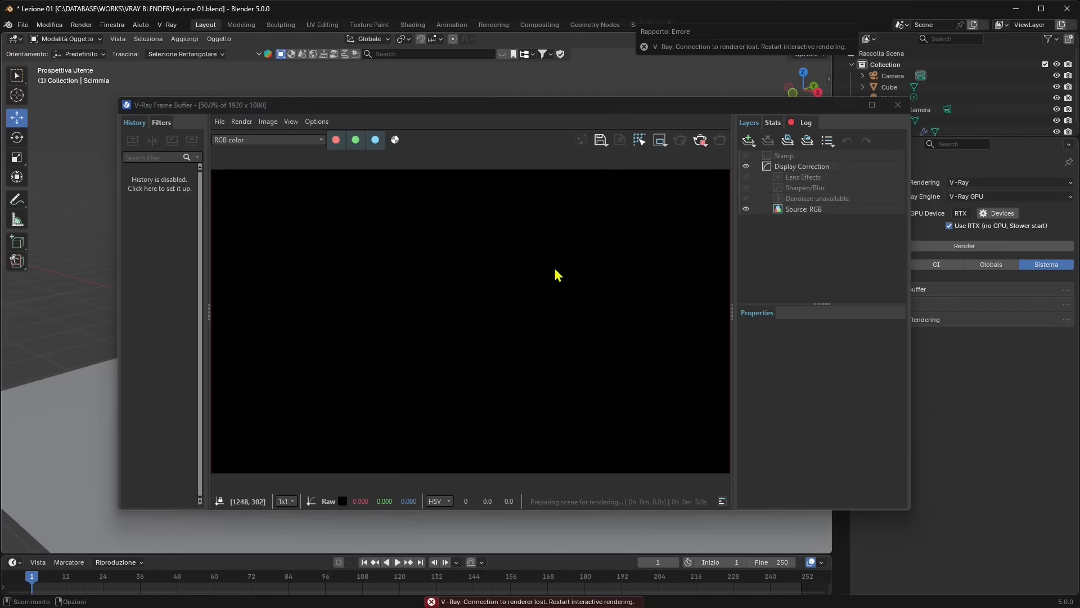
pyautogui.click(898, 105)
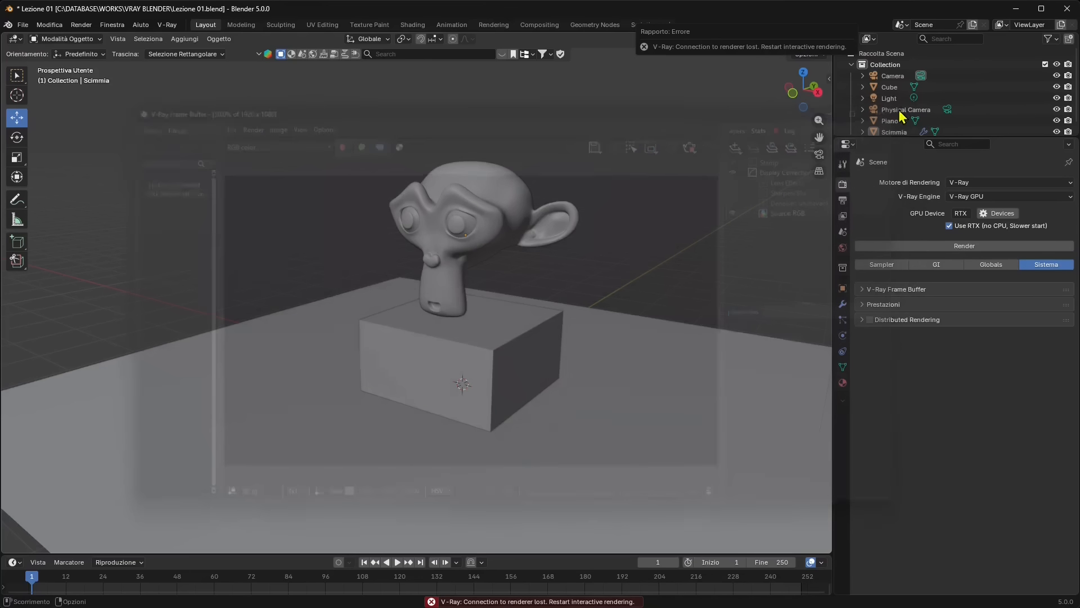
pyautogui.moveTo(681, 33); pyautogui.dragTo(622, 95)
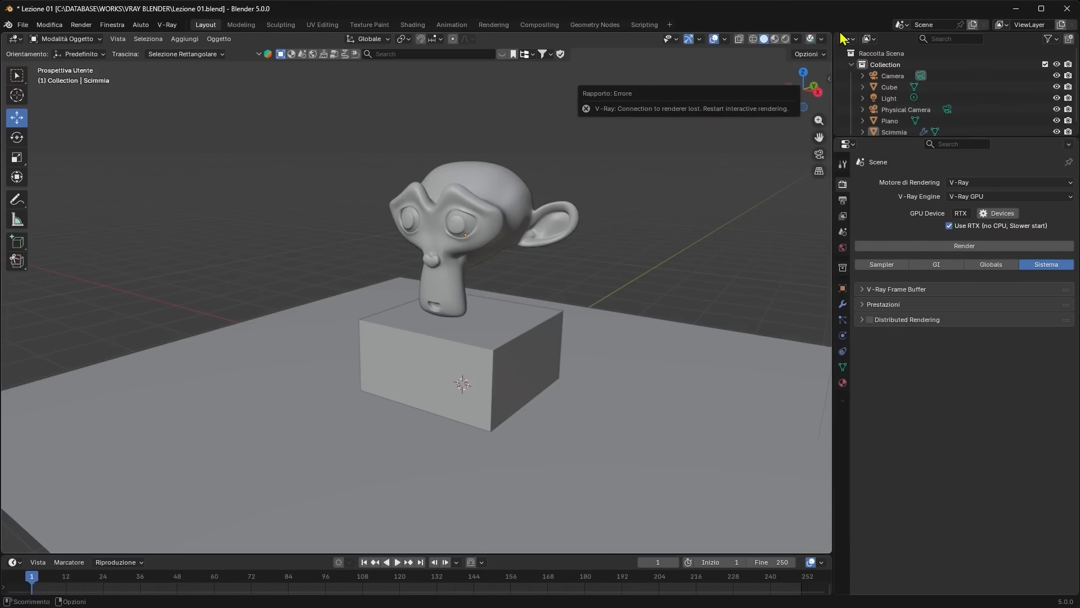
pyautogui.click(778, 42)
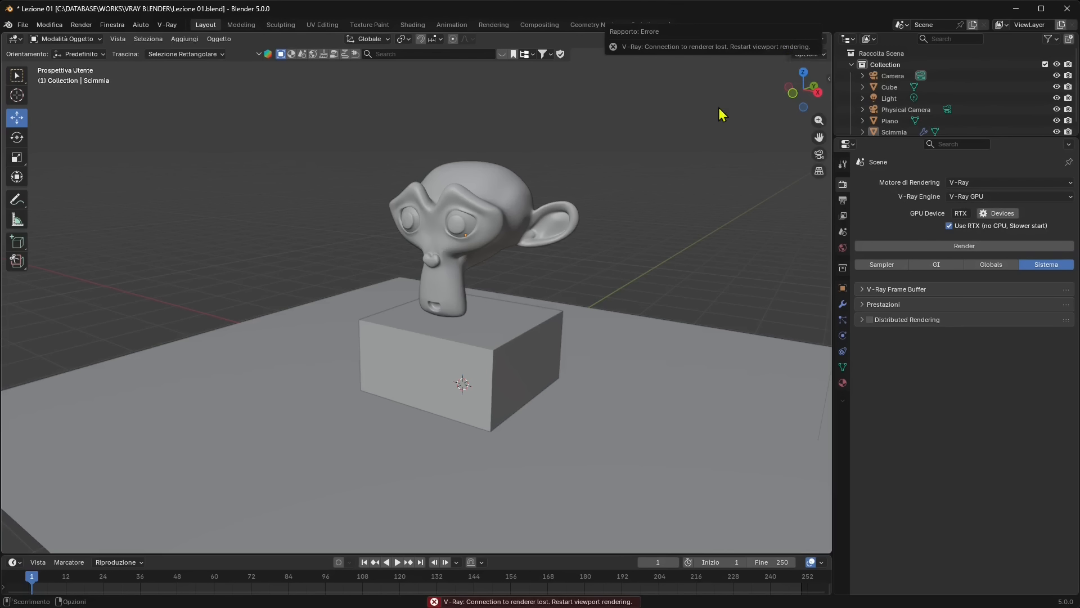
pyautogui.click(786, 40)
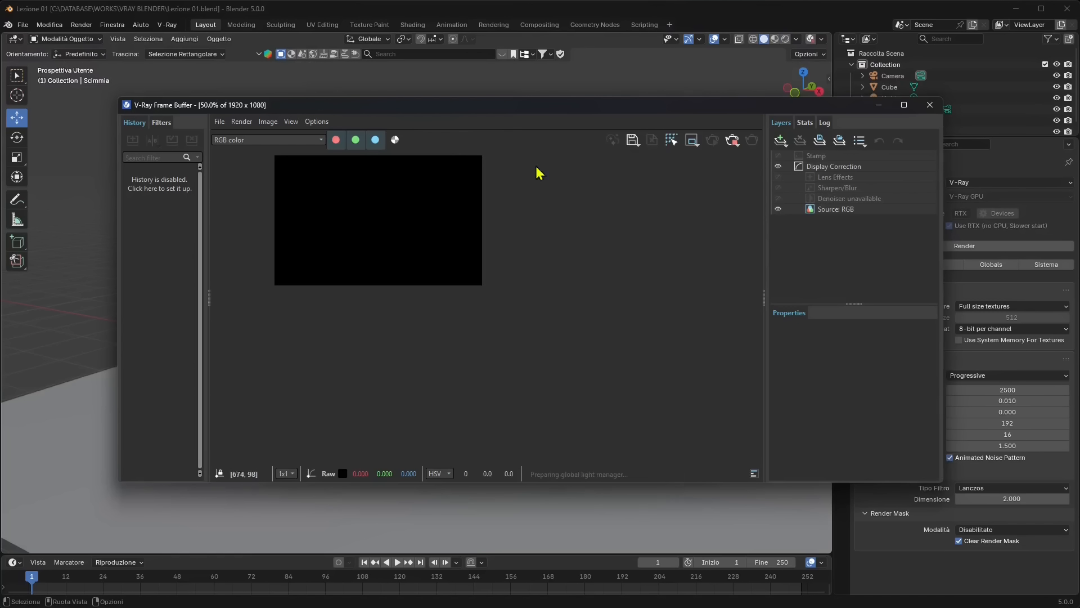
# Stop and restart the interactive render in the V-Ray Frame Buffer to view it, then close the window and stop the render
pyautogui.click(731, 141)
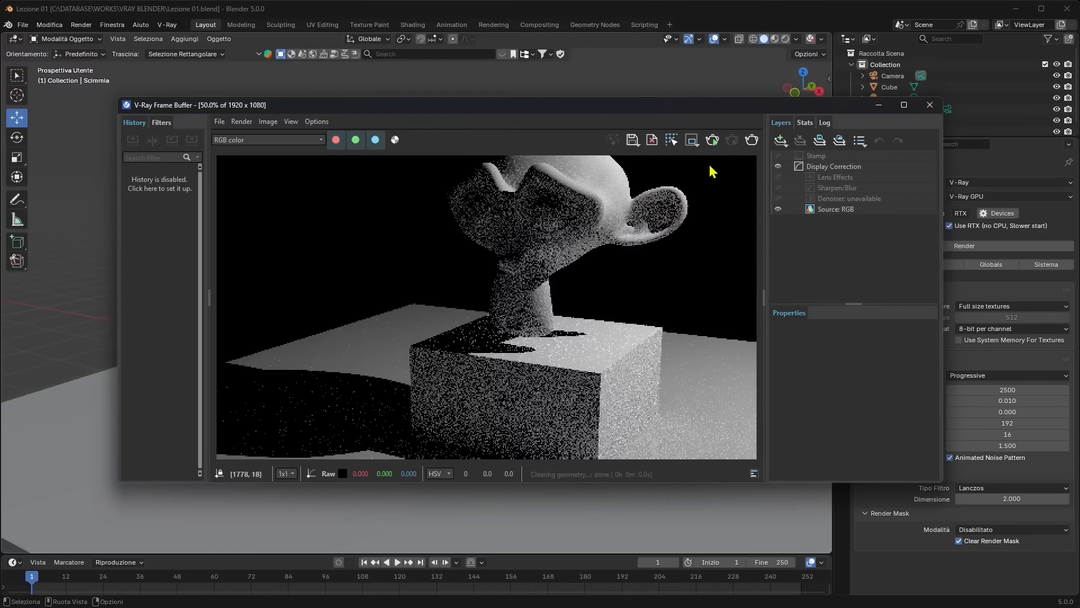
pyautogui.click(713, 141)
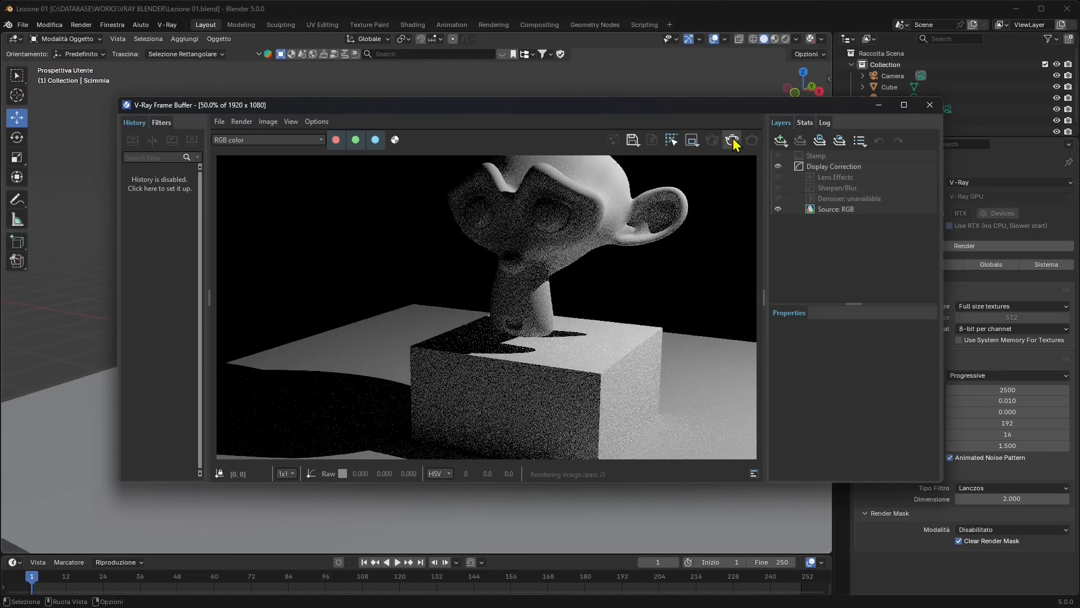
pyautogui.scroll(-1, 598, 274)
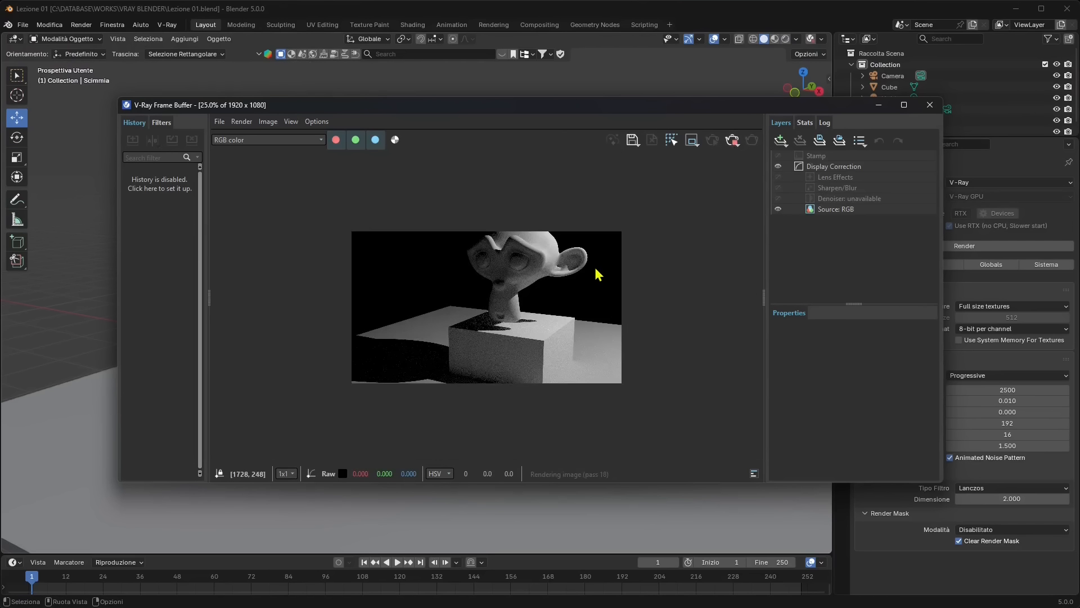
pyautogui.click(929, 104)
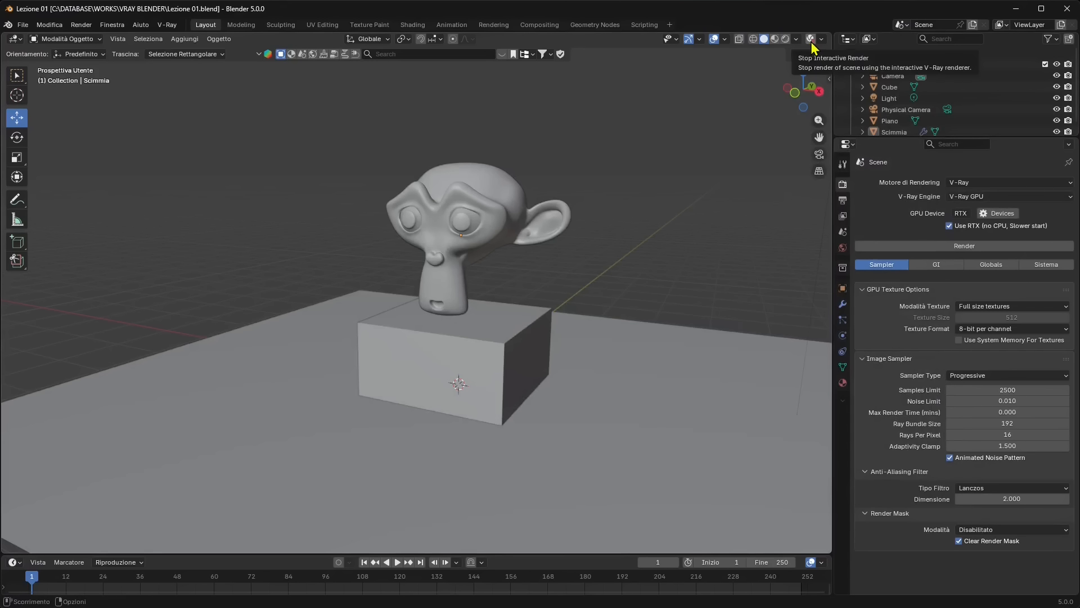
pyautogui.click(811, 43)
# Select the monkey head and switch the viewport shading to Material Preview and on to Rendered
pyautogui.click(477, 226)
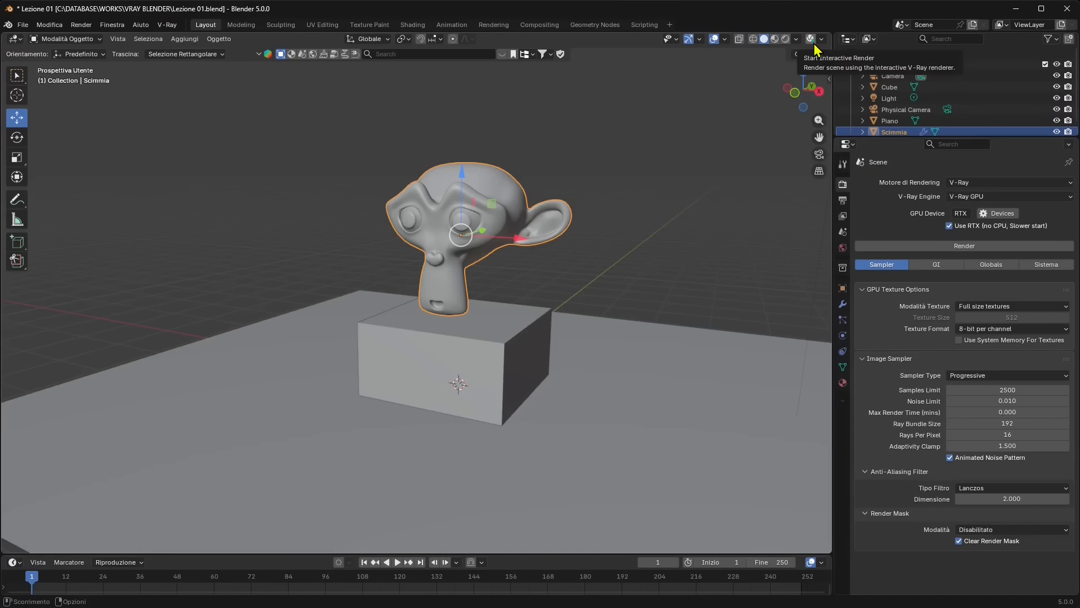
pyautogui.click(776, 38)
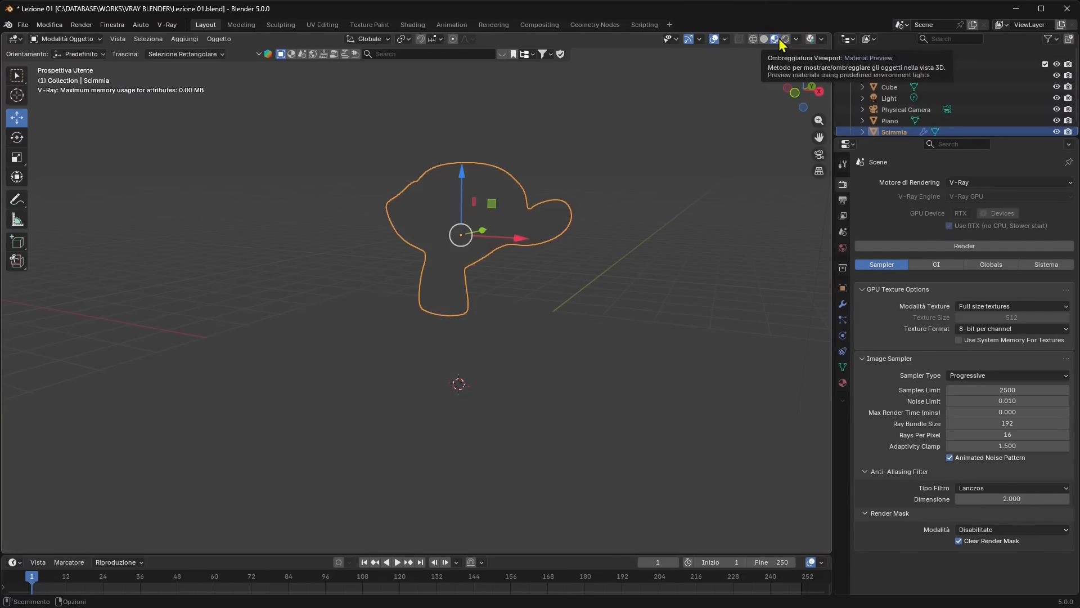
pyautogui.click(785, 39)
# Compare the V-Ray viewport resolutions 50%, 100% and Auto, then set the resolution to 25%
pyautogui.click(822, 39)
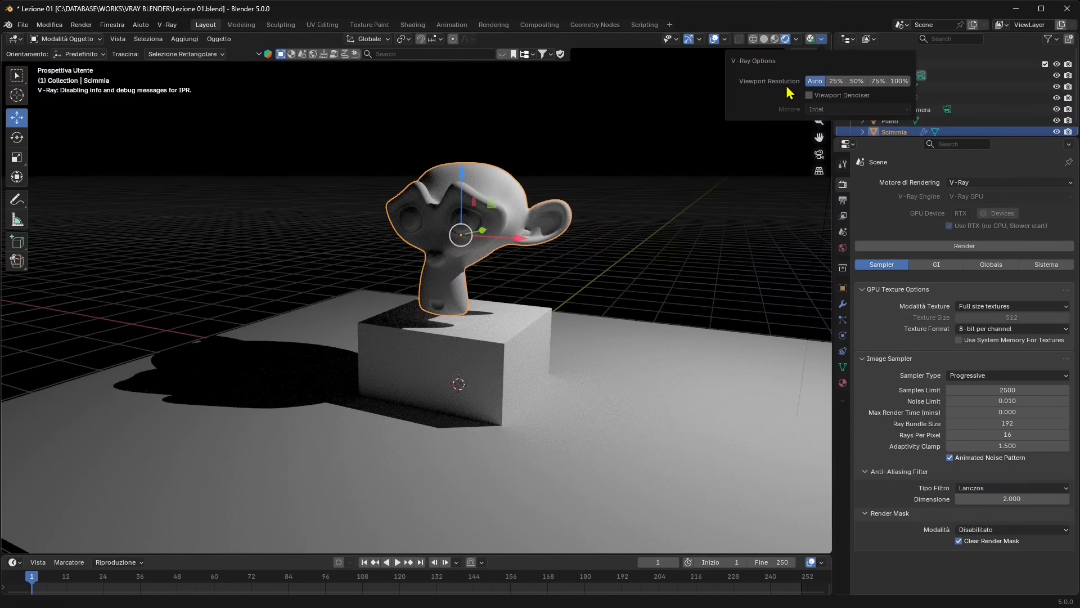
pyautogui.click(850, 81)
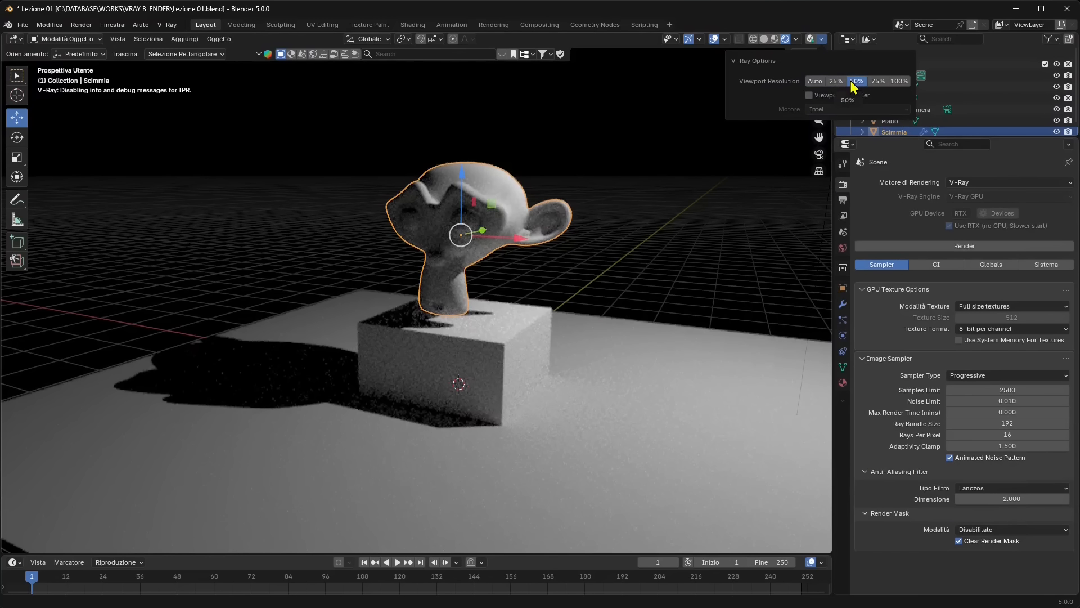
pyautogui.click(900, 81)
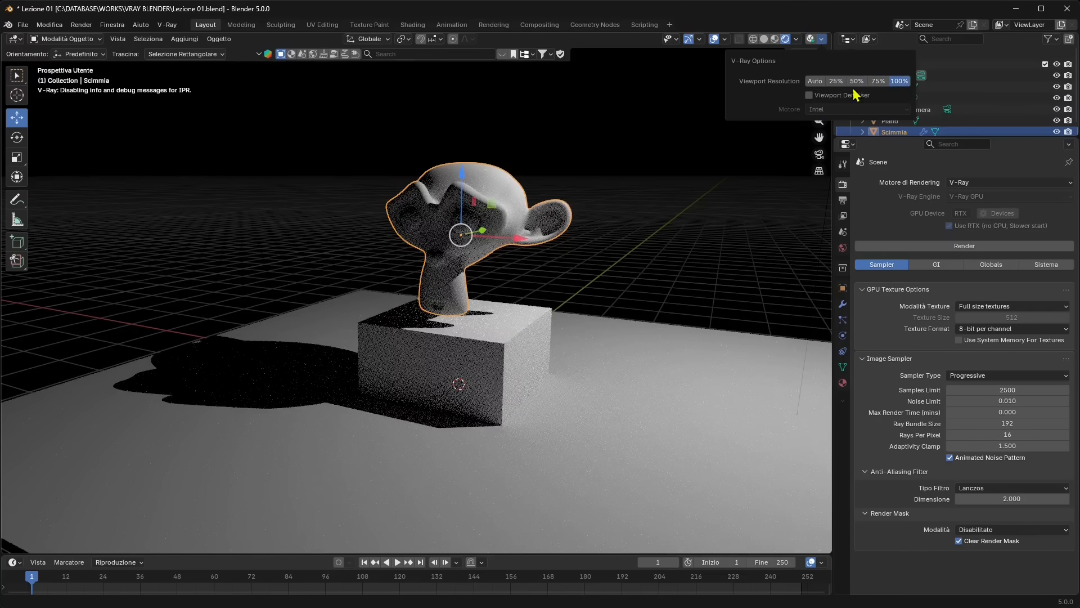
pyautogui.click(815, 81)
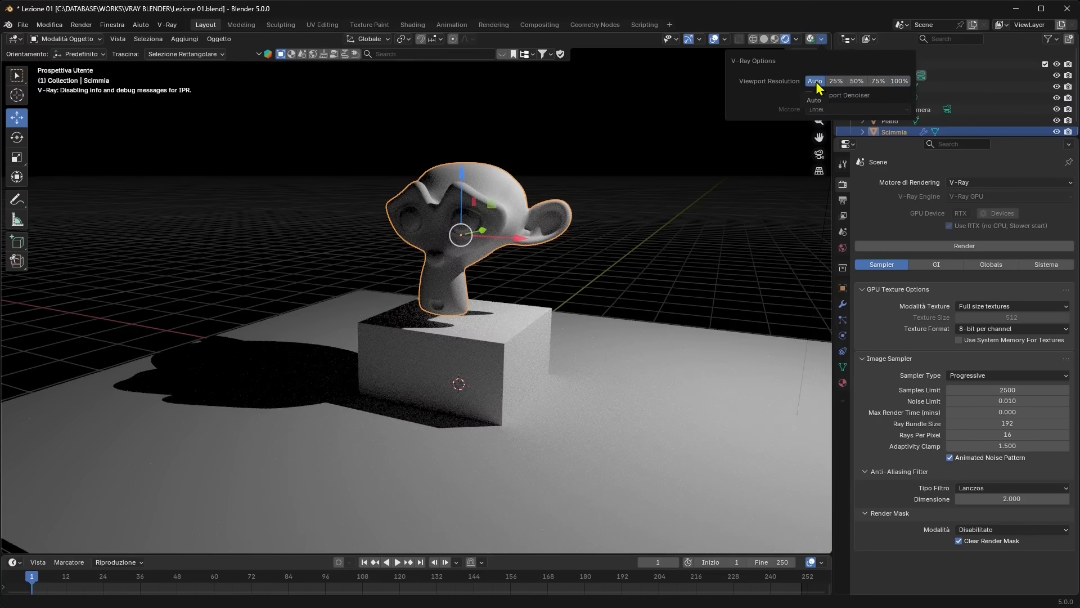
pyautogui.click(836, 81)
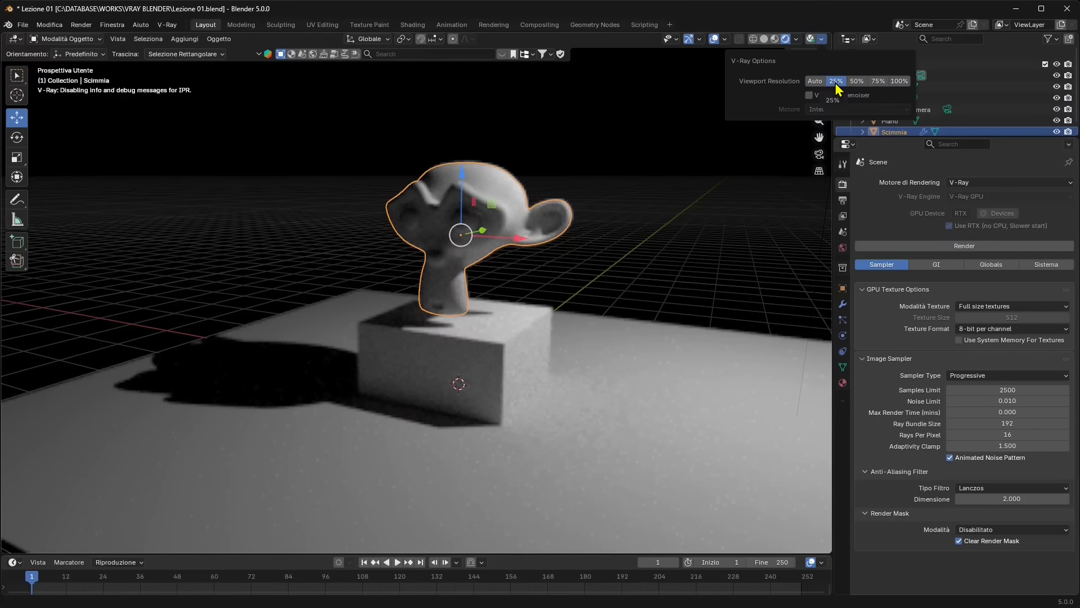
# Set the V-Ray viewport resolution to 75% and enable the Viewport Denoiser
pyautogui.click(878, 81)
pyautogui.click(809, 95)
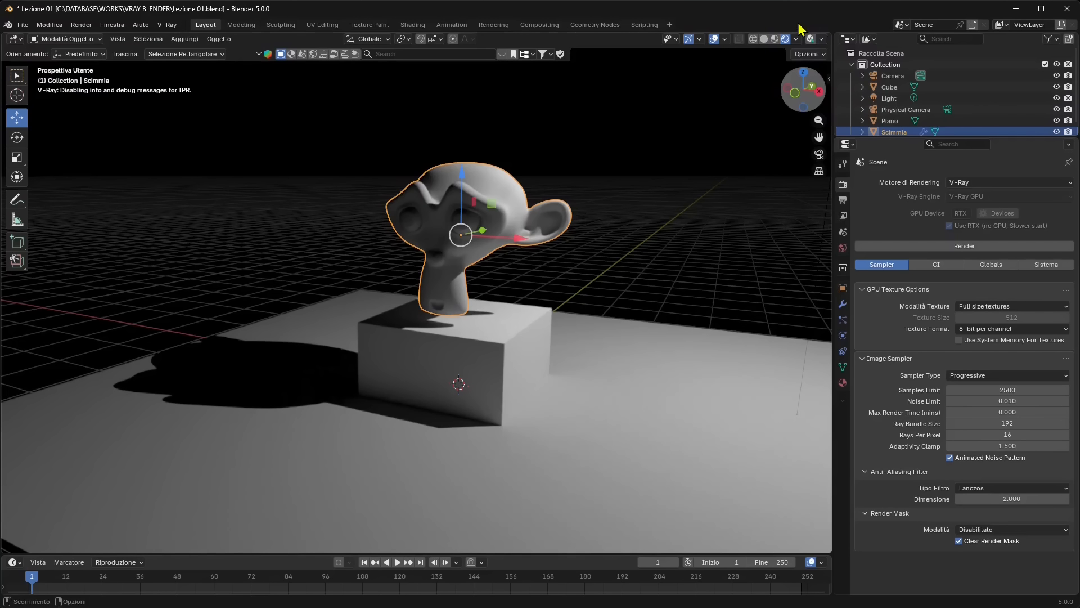
pyautogui.click(821, 41)
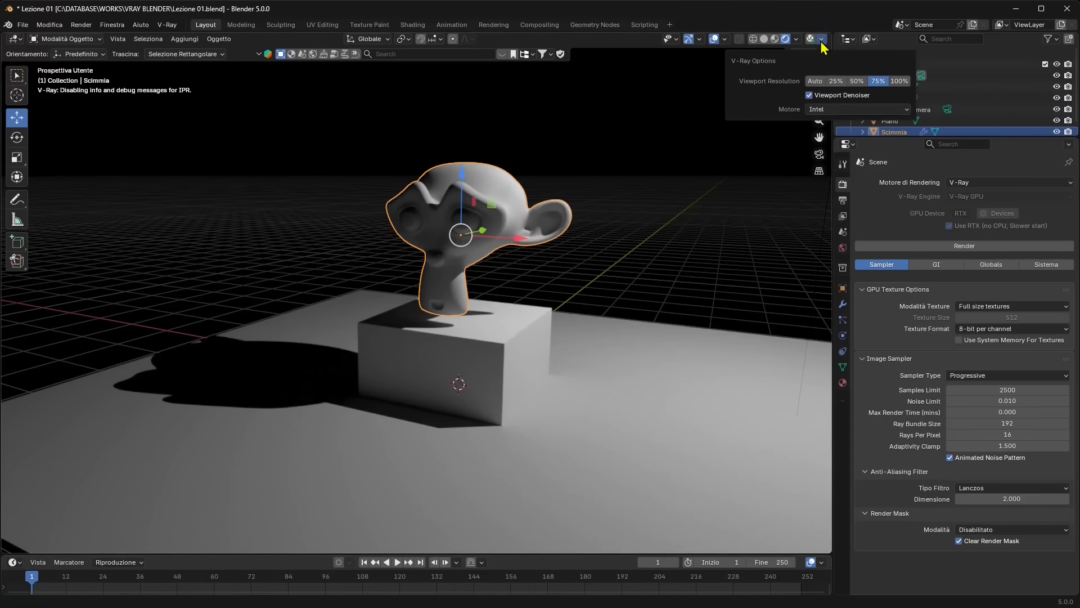
pyautogui.click(814, 40)
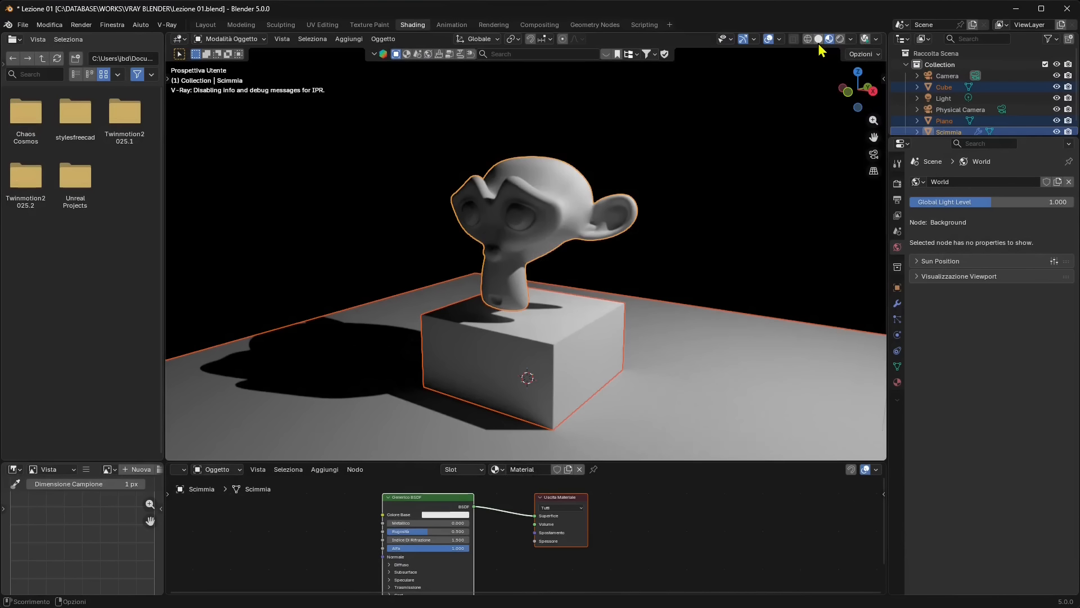
# In the Shading workspace, compare the scene in Solid and Material Preview viewport shading
pyautogui.click(819, 40)
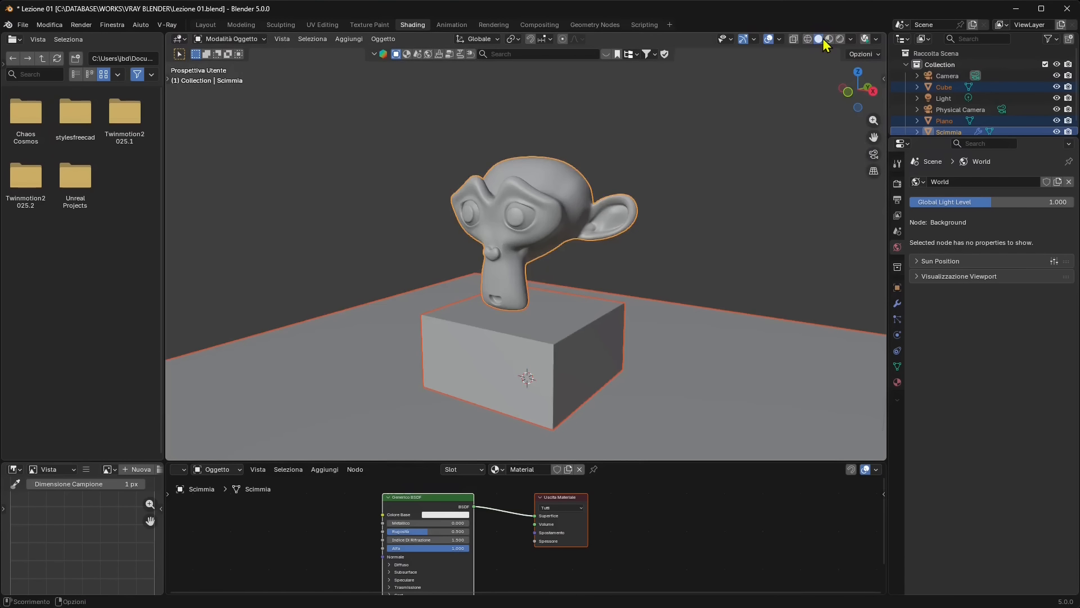
pyautogui.click(830, 39)
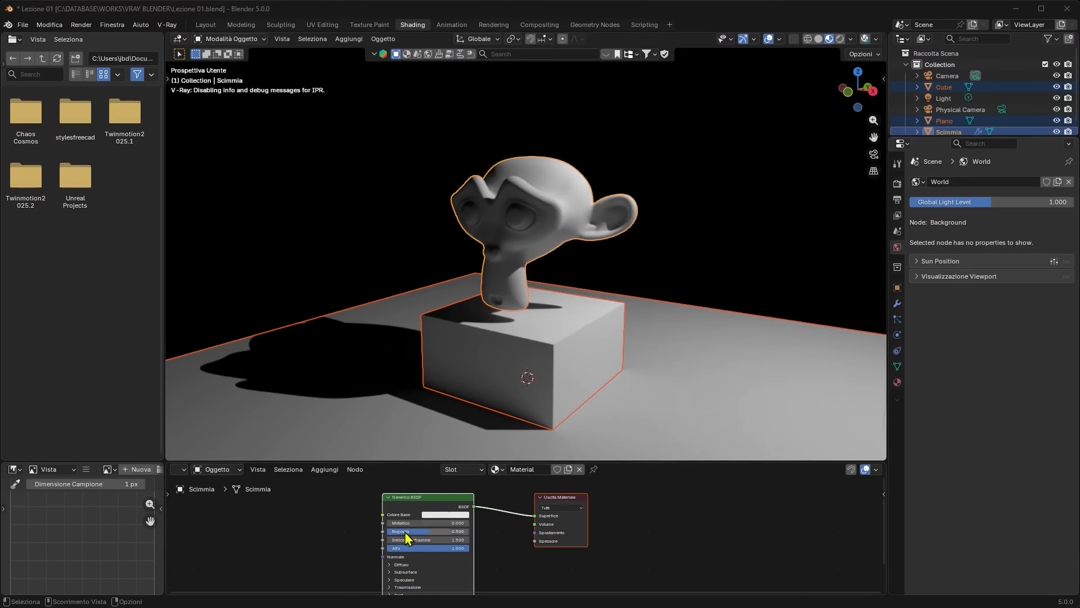
pyautogui.moveTo(491, 541); pyautogui.dragTo(520, 545, button='middle')
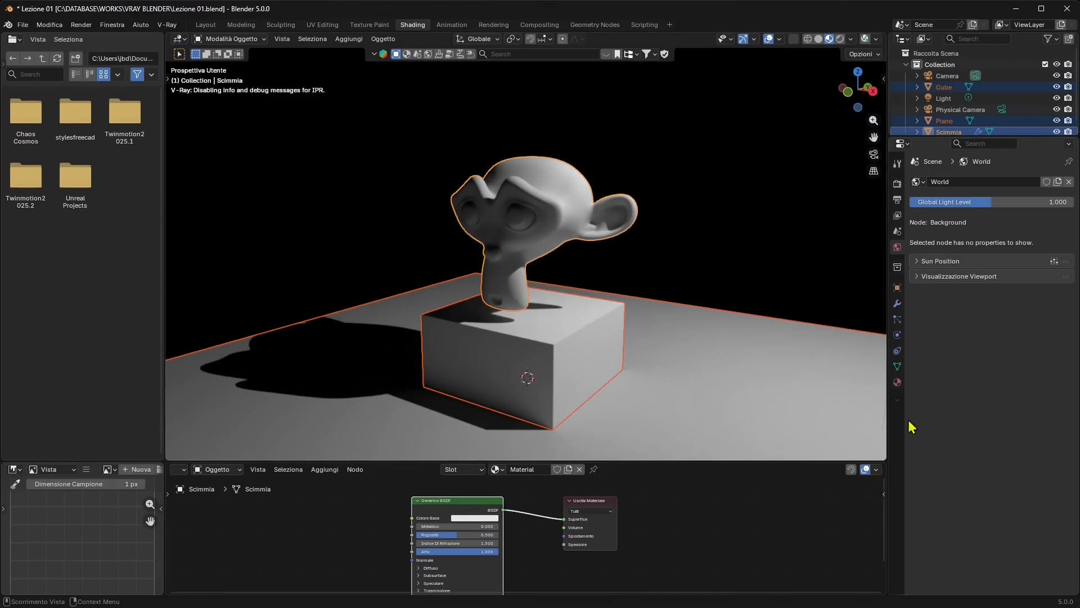
# Create a new material for the monkey head in its material properties
pyautogui.click(898, 382)
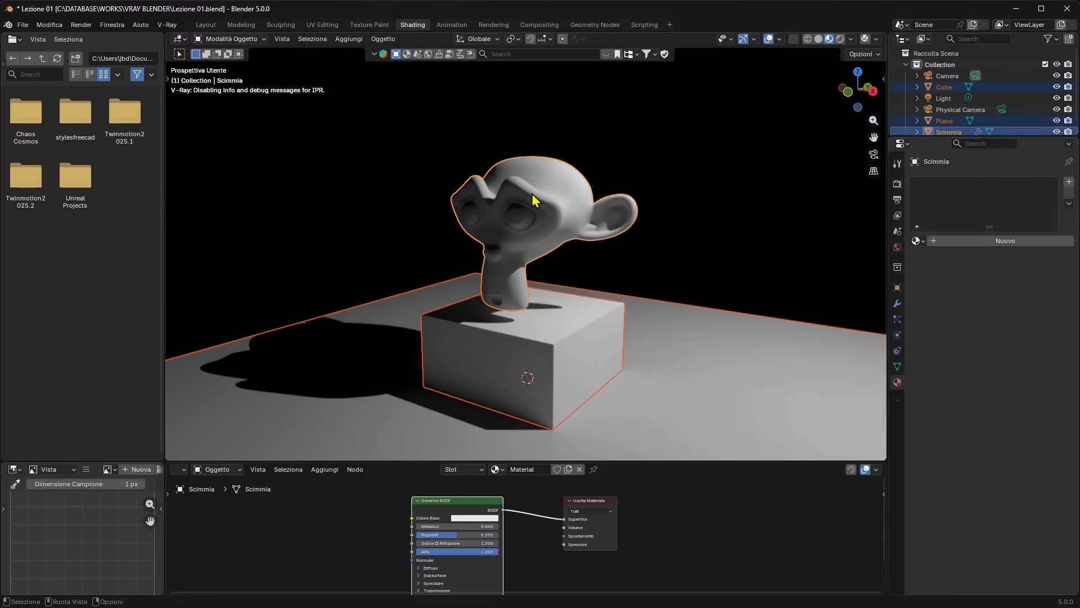
pyautogui.scroll(2, 445, 512)
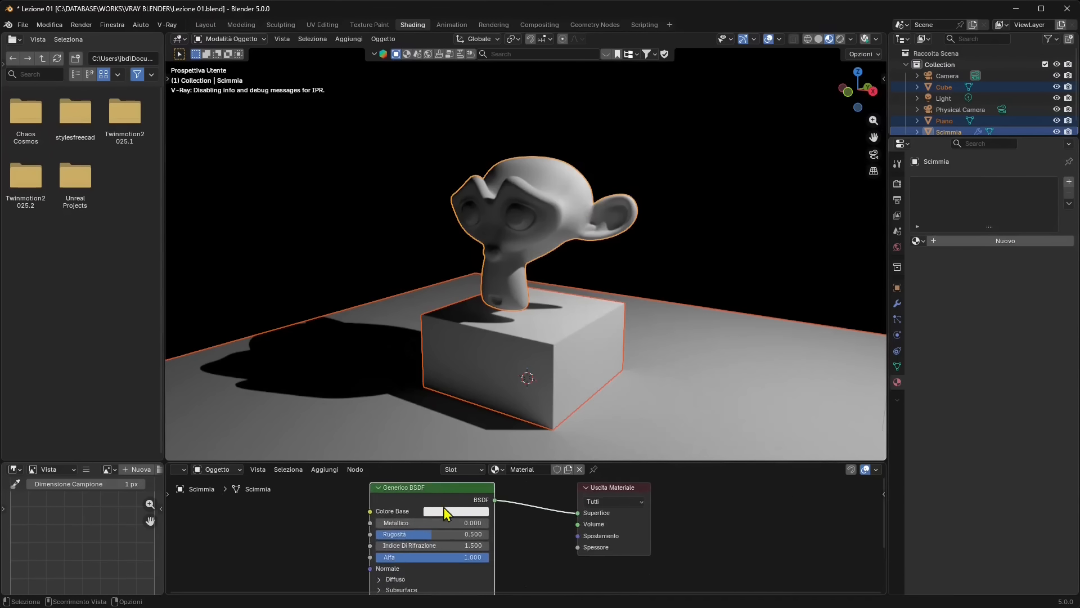
pyautogui.scroll(2, 445, 514)
pyautogui.click(947, 241)
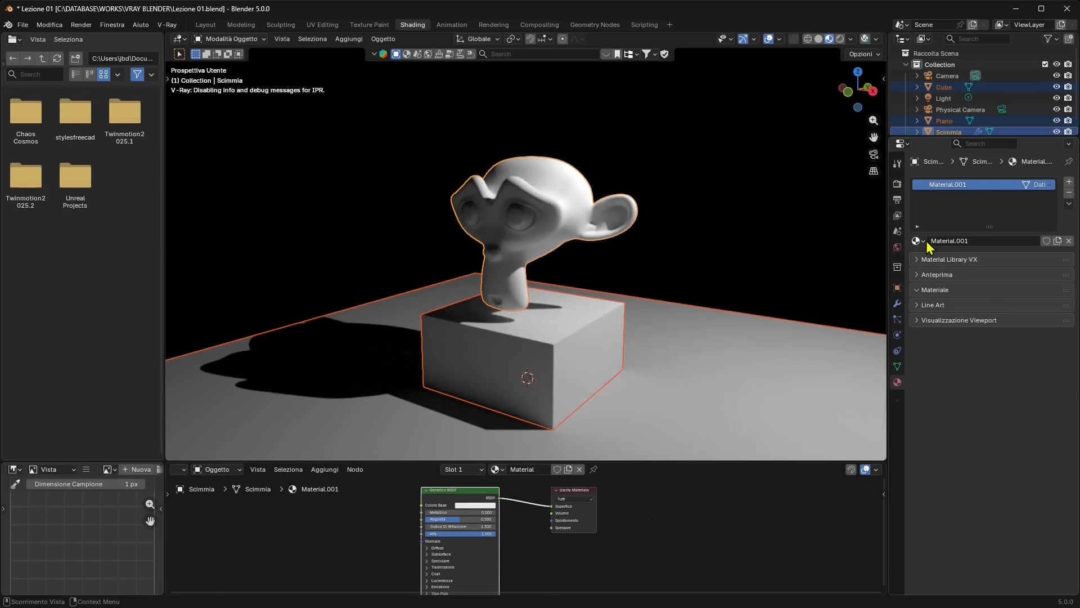
pyautogui.scroll(4, 547, 548)
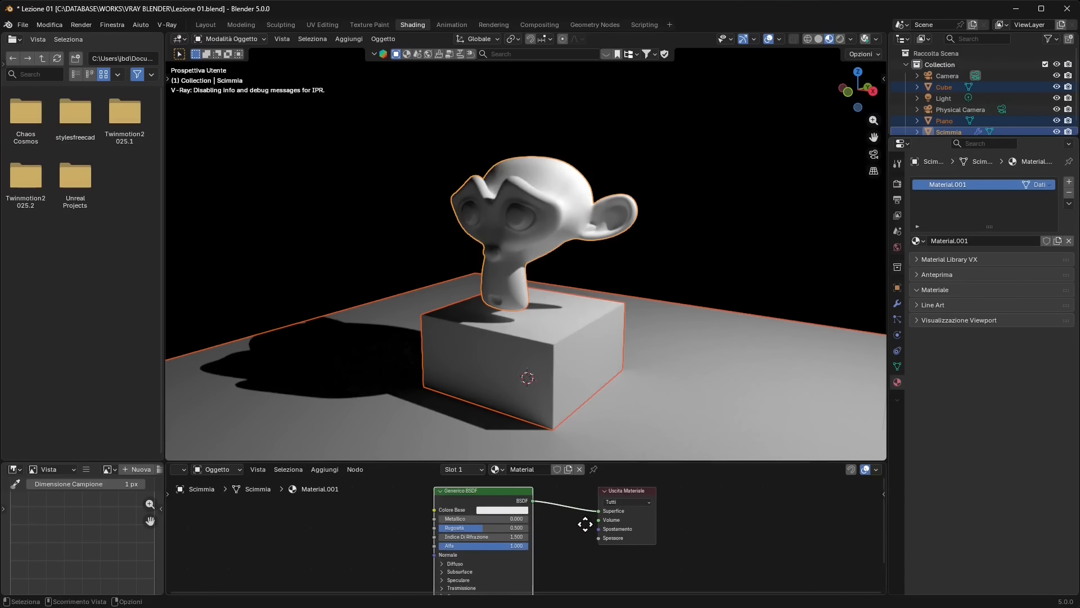
pyautogui.moveTo(455, 525); pyautogui.dragTo(455, 517, button='middle')
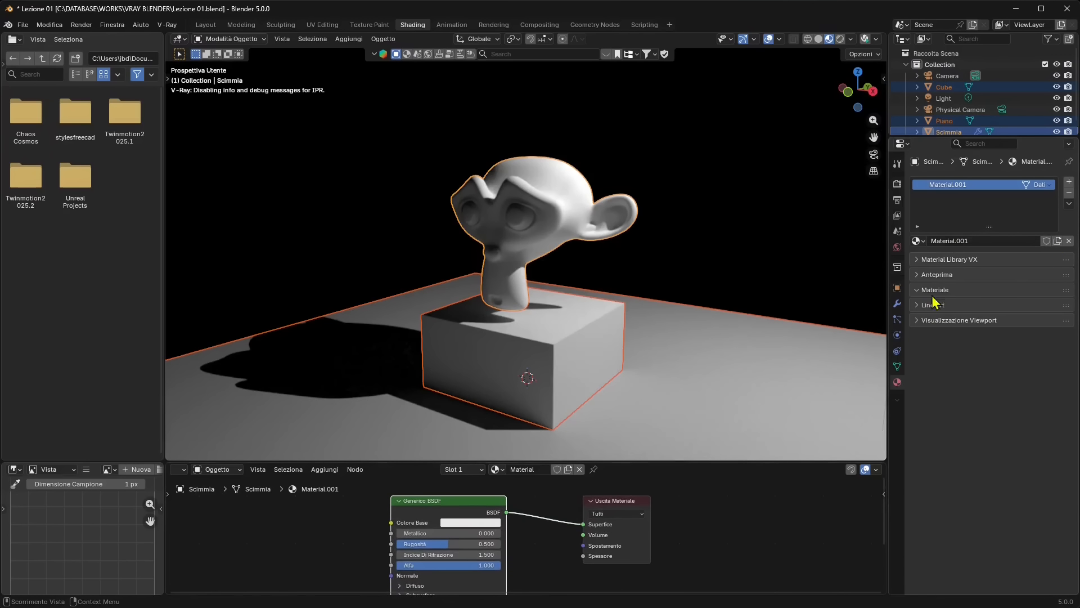
# Assign the existing material named Material to the monkey head and convert it to a V-Ray material
pyautogui.click(920, 241)
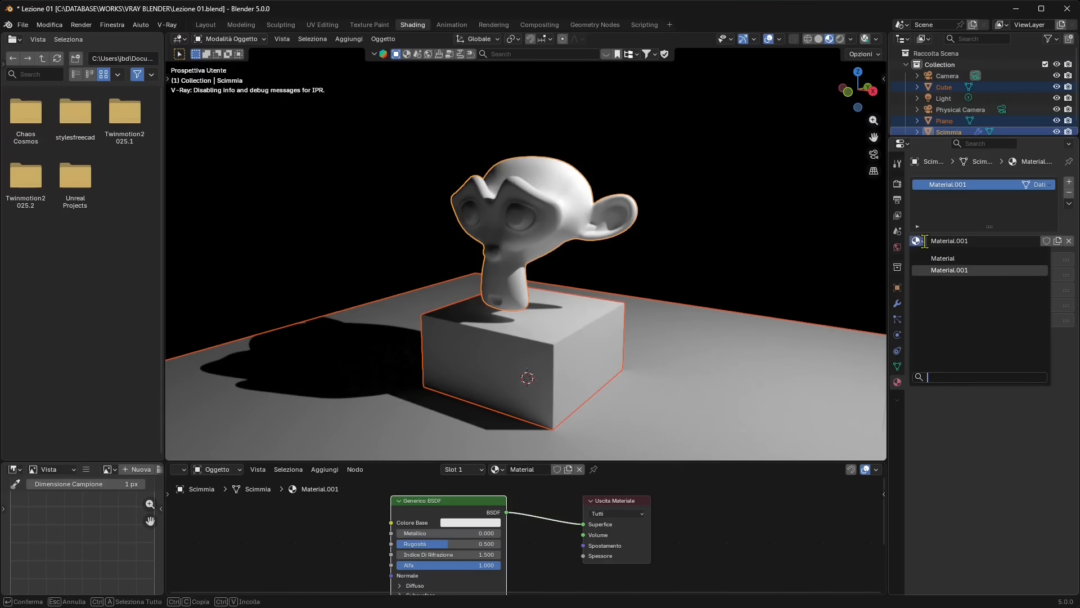
pyautogui.click(925, 241)
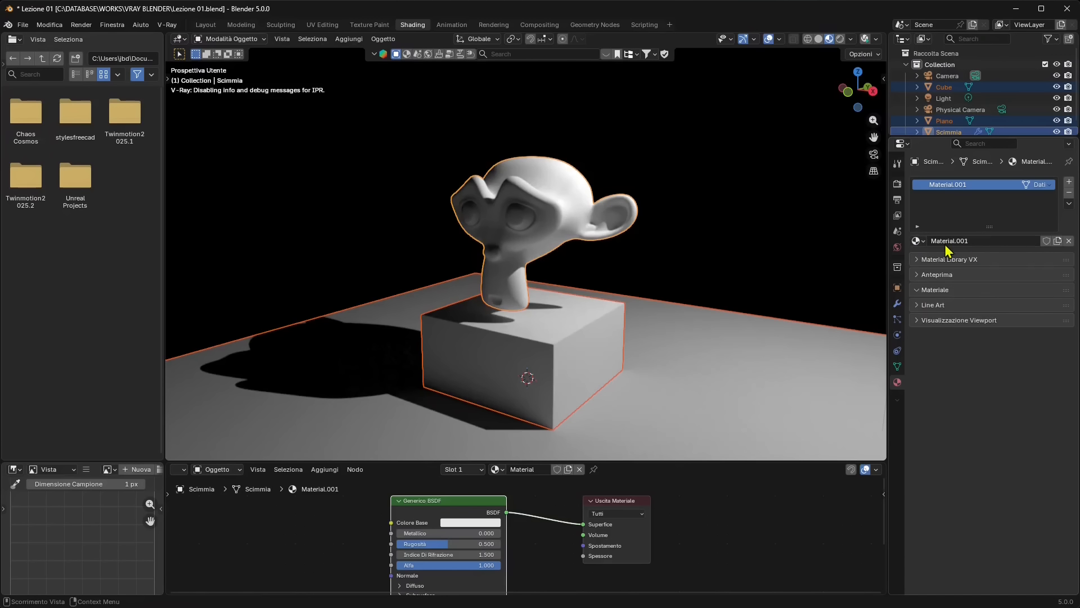
pyautogui.click(924, 241)
pyautogui.click(943, 259)
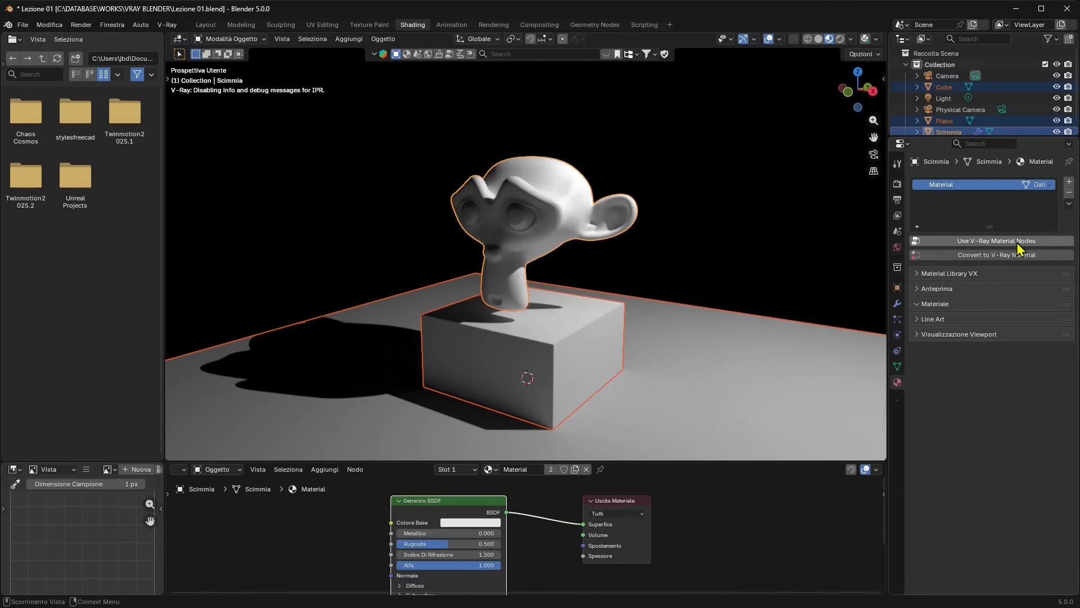
pyautogui.click(979, 256)
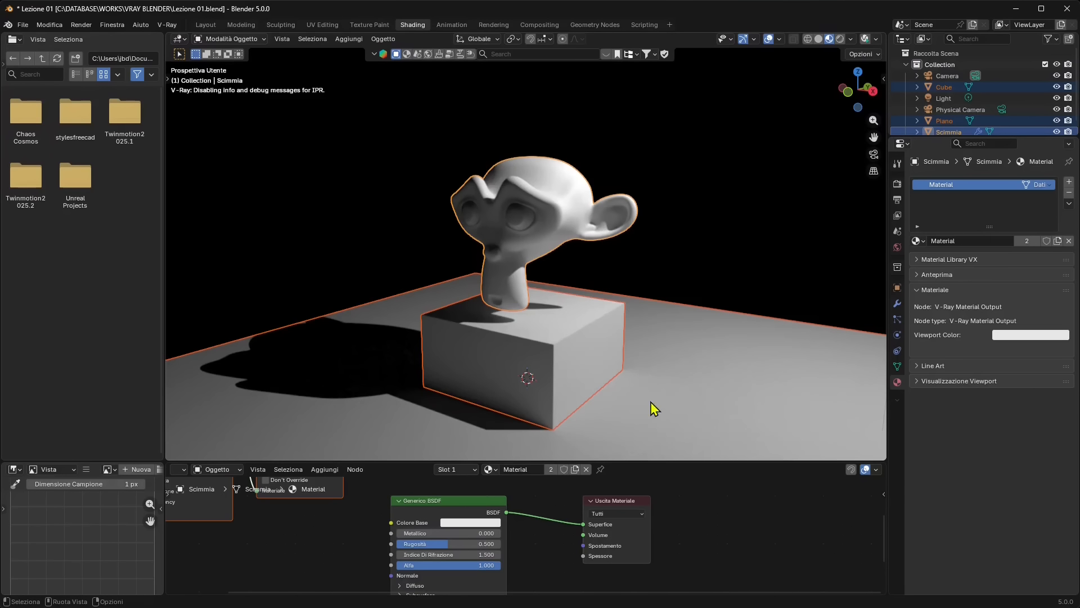
# Delete the old Generico BSDF and Uscita Materiale nodes from the monkey's material
pyautogui.scroll(-9, 591, 520)
pyautogui.moveTo(438, 541); pyautogui.dragTo(587, 527, button='middle')
pyautogui.moveTo(698, 503); pyautogui.dragTo(575, 567)
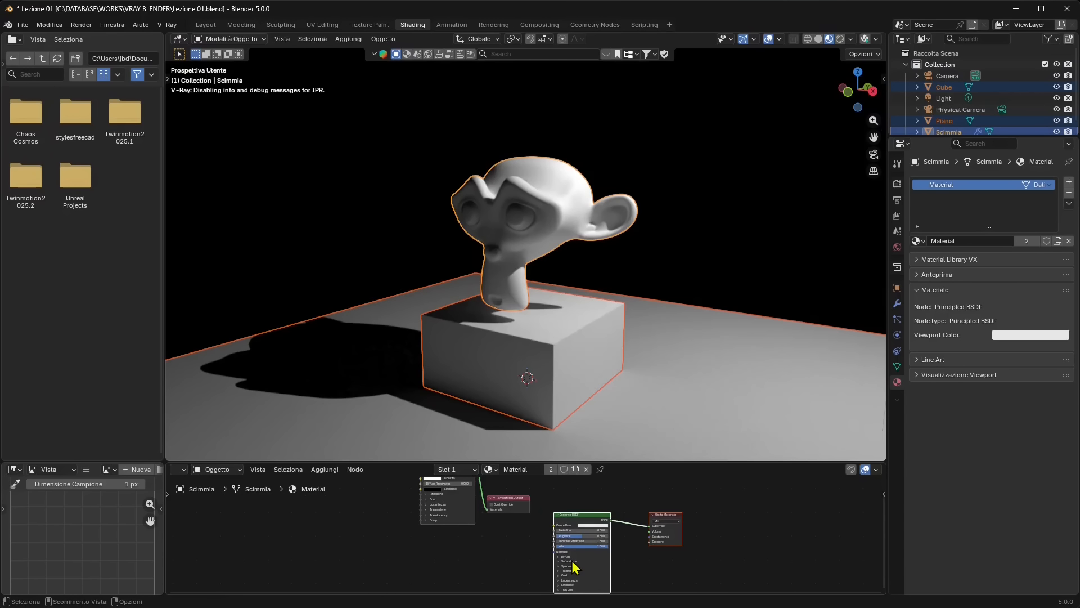
pyautogui.press('Delete')
# Arrange the V-Ray Mtl and V-Ray Material Output nodes side by side in the node editor
pyautogui.press('Home')
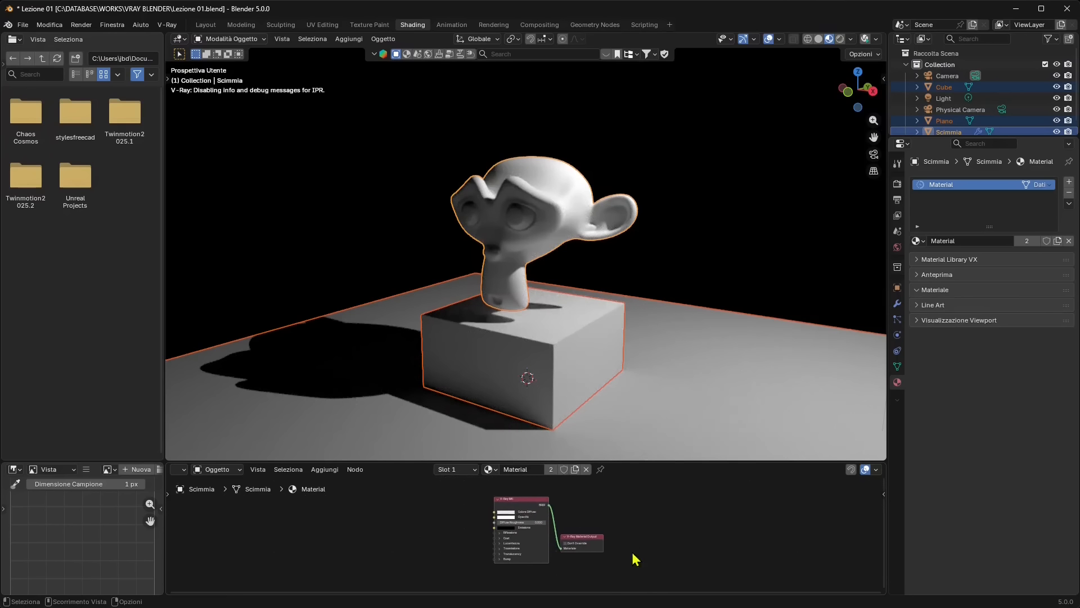
pyautogui.click(594, 550)
pyautogui.moveTo(596, 551); pyautogui.dragTo(663, 528)
pyautogui.moveTo(566, 495); pyautogui.dragTo(567, 523, button='middle')
pyautogui.scroll(1, 562, 513)
pyautogui.click(557, 507)
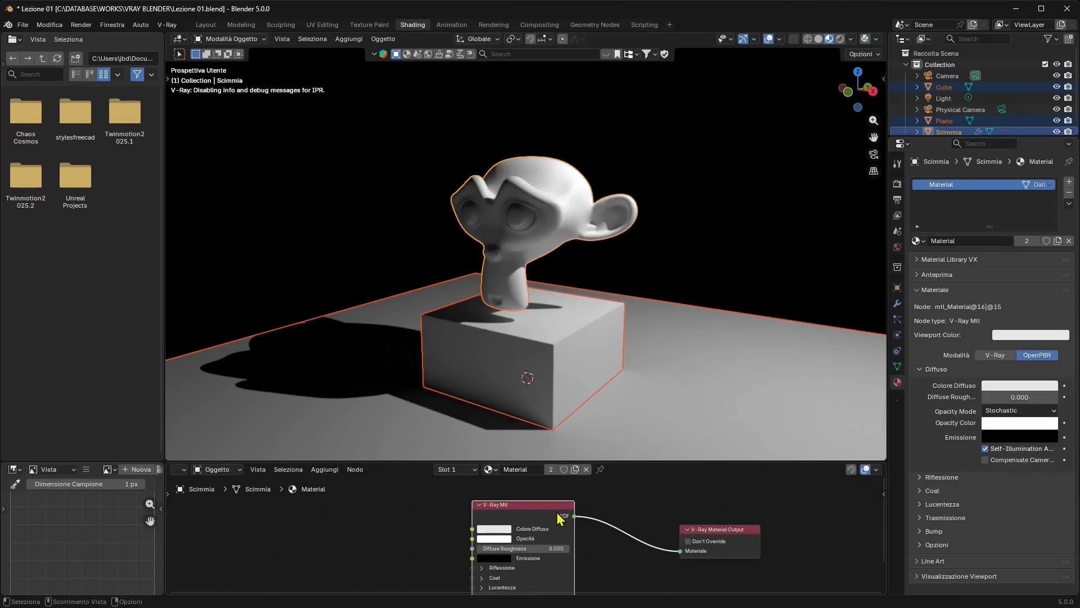
pyautogui.moveTo(557, 507); pyautogui.dragTo(560, 514)
pyautogui.moveTo(703, 531)
pyautogui.mouseDown()
pyautogui.moveTo(700, 512)
pyautogui.moveTo(689, 515)
pyautogui.mouseUp()
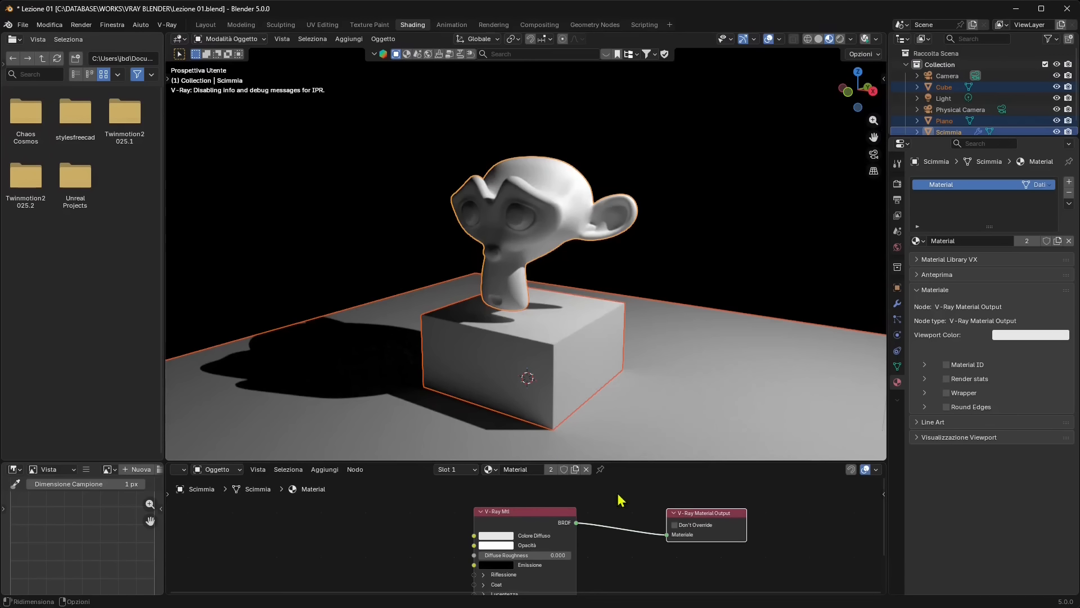
pyautogui.moveTo(699, 532); pyautogui.dragTo(602, 524, button='middle')
# Deselect all objects and inspect the rendered monkey, cube and plane from different angles
pyautogui.click(787, 111)
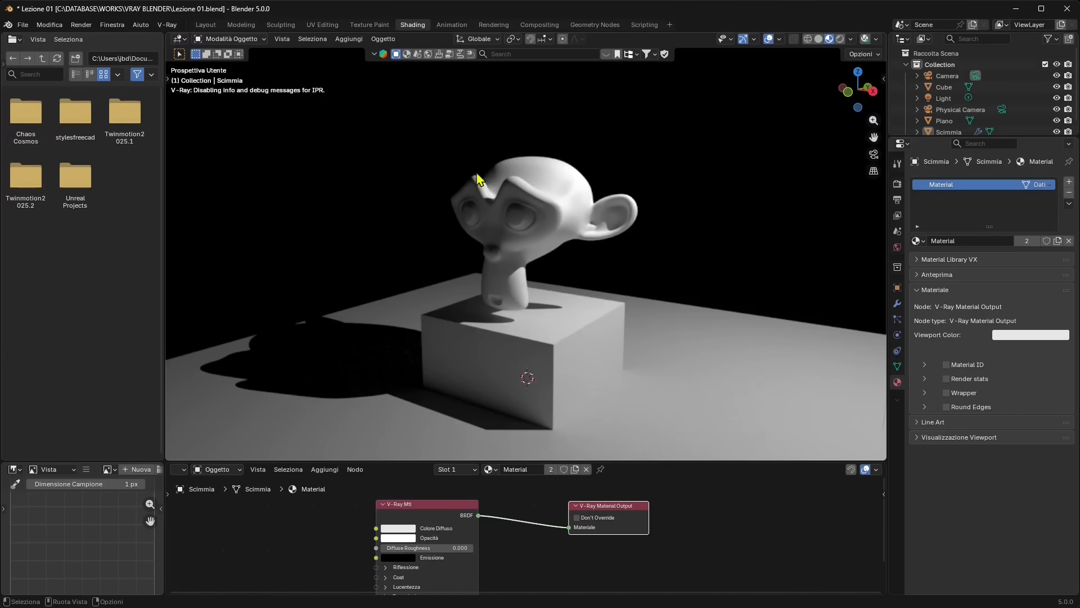
pyautogui.moveTo(421, 279); pyautogui.dragTo(540, 285, button='middle')
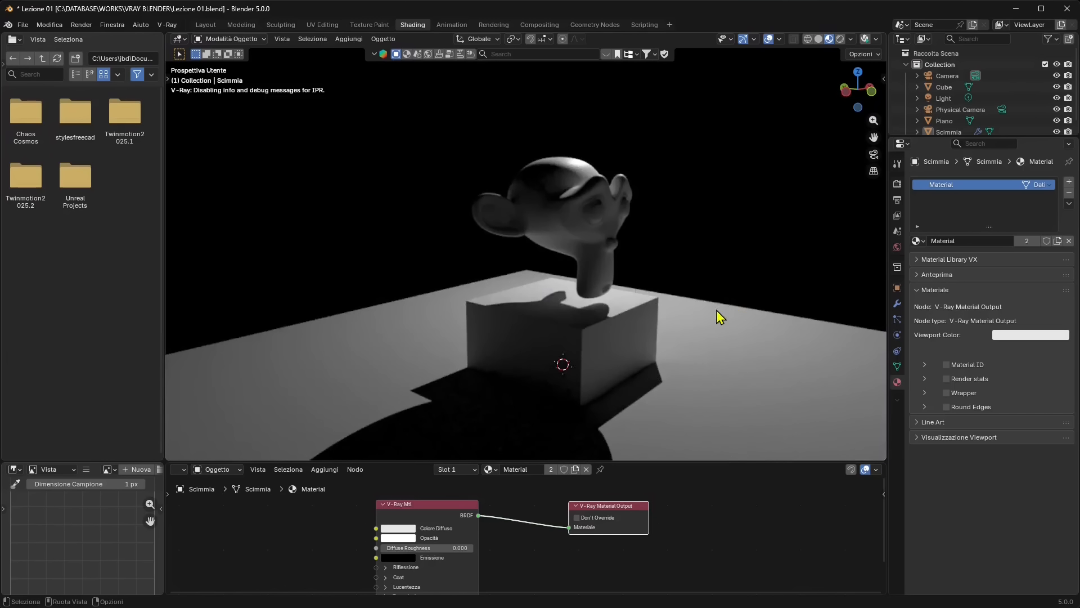
pyautogui.moveTo(717, 310); pyautogui.dragTo(600, 325, button='middle')
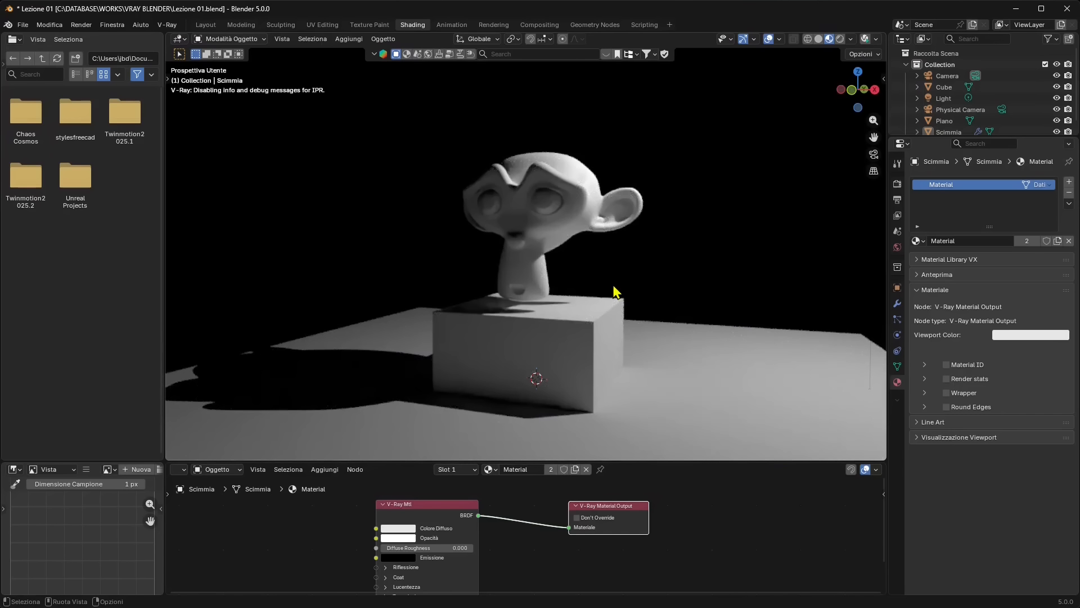